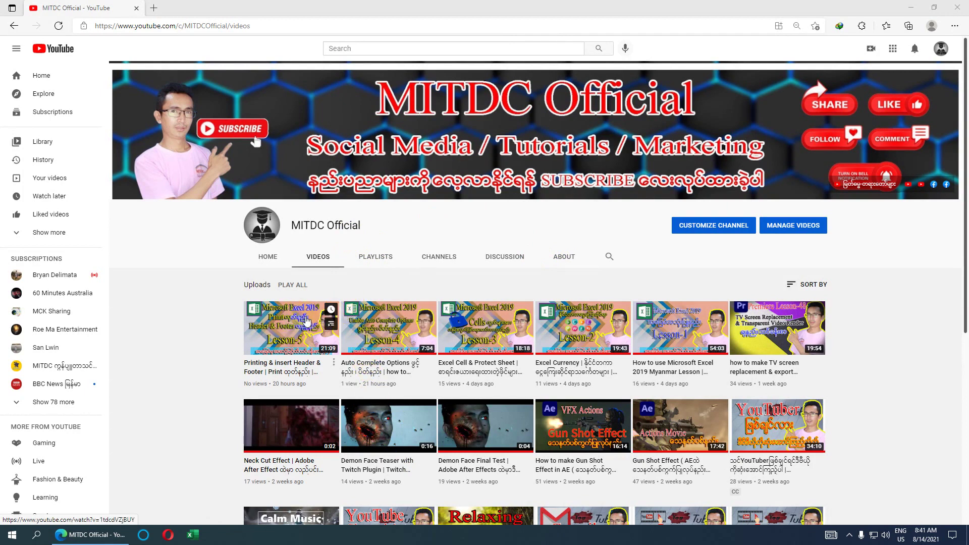
# Minimize the YouTube channel window and move the Book1.xlsx icon elsewhere on the desktop
pyautogui.click(293, 363)
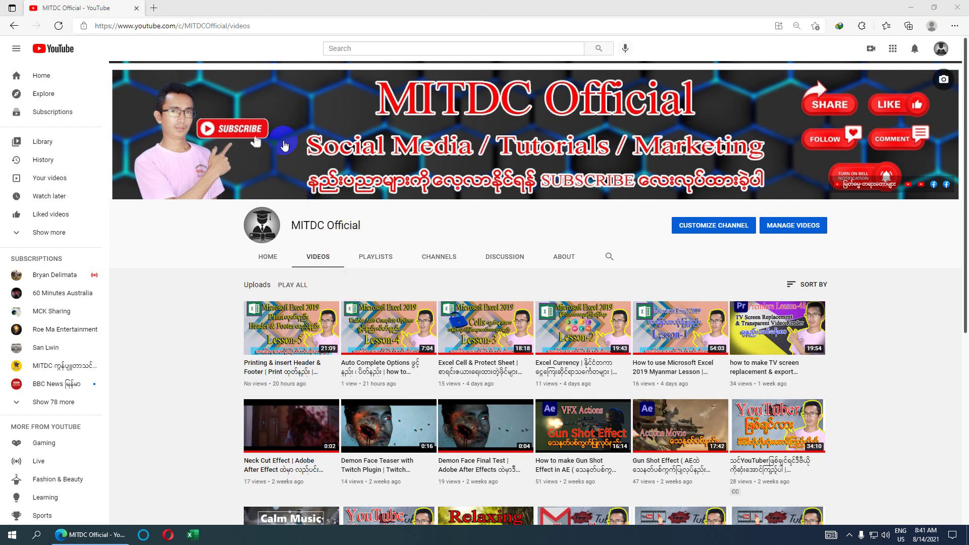
pyautogui.moveTo(175, 163)
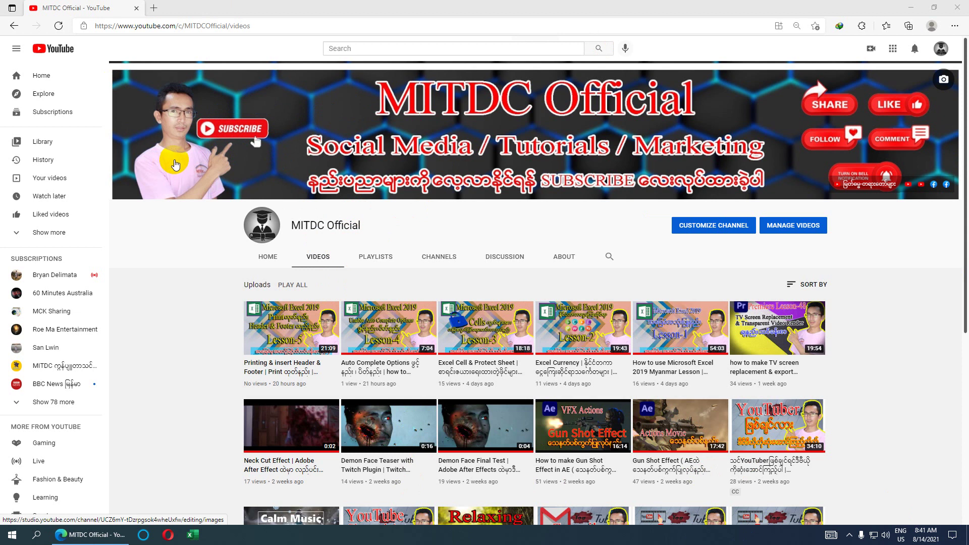
pyautogui.click(911, 7)
pyautogui.moveTo(398, 195); pyautogui.dragTo(439, 199)
# Open Book1.xlsx and maximize the Excel window
pyautogui.doubleClick(437, 168)
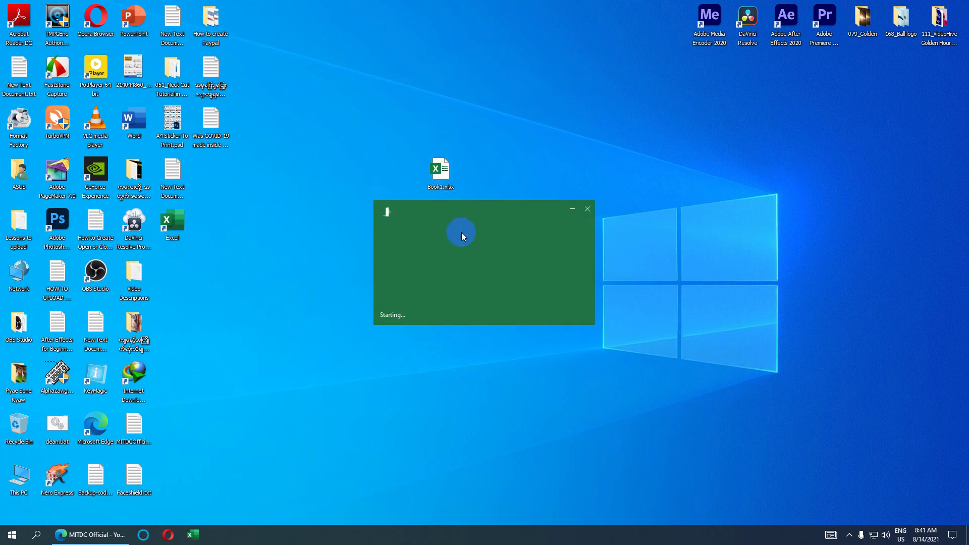
pyautogui.click(706, 38)
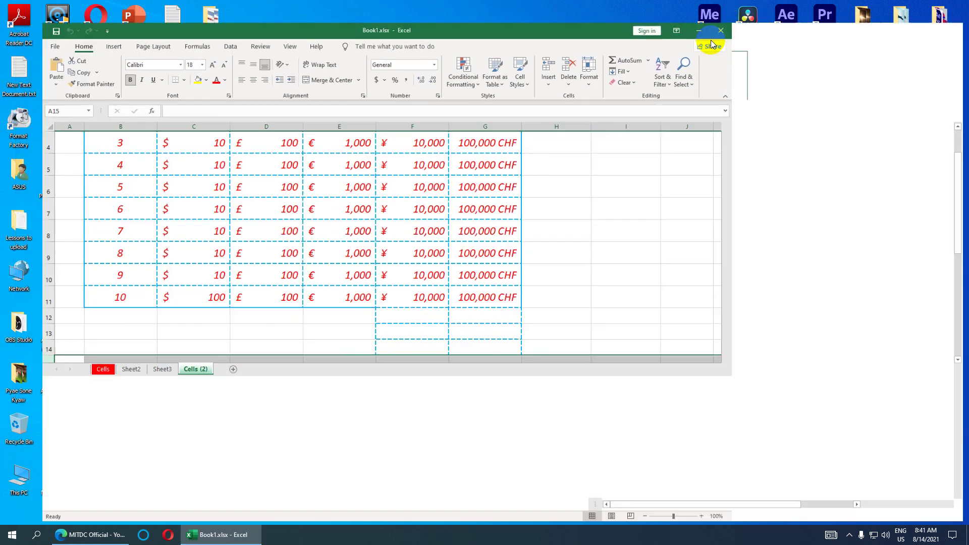
pyautogui.scroll(1, 397, 338)
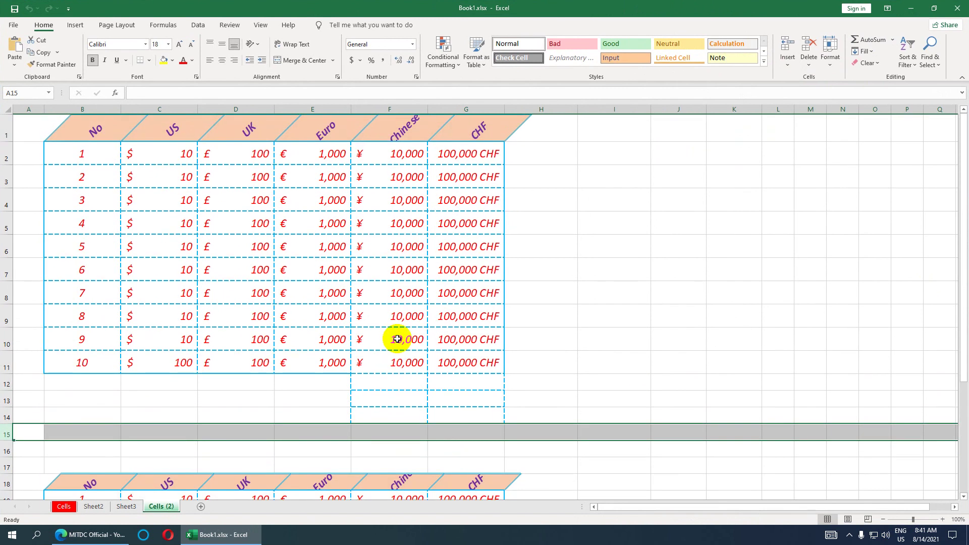
pyautogui.scroll(-1, 52, 209)
pyautogui.scroll(1, 44, 195)
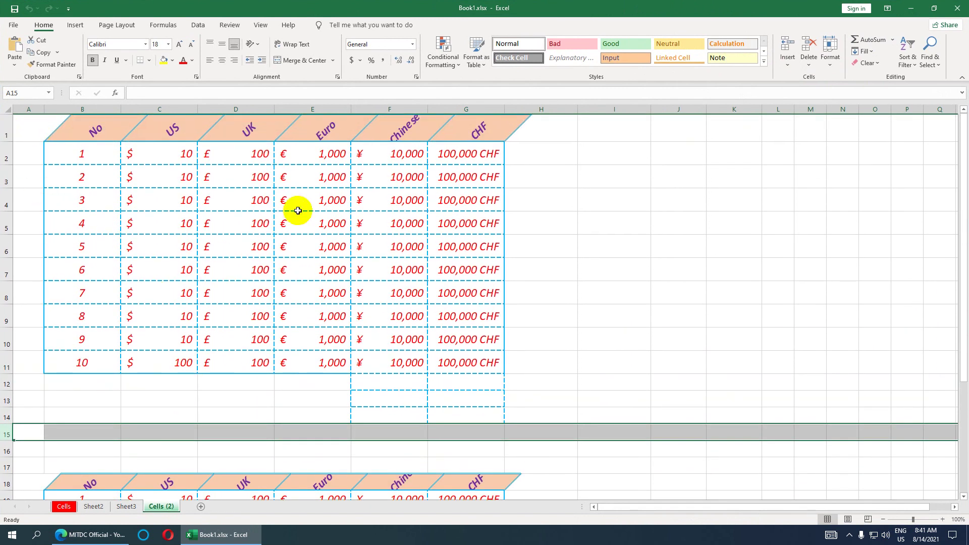
# Select the currency table A1:G13, then pick cell C2 and show the Page Layout tools
pyautogui.moveTo(37, 135); pyautogui.dragTo(493, 401)
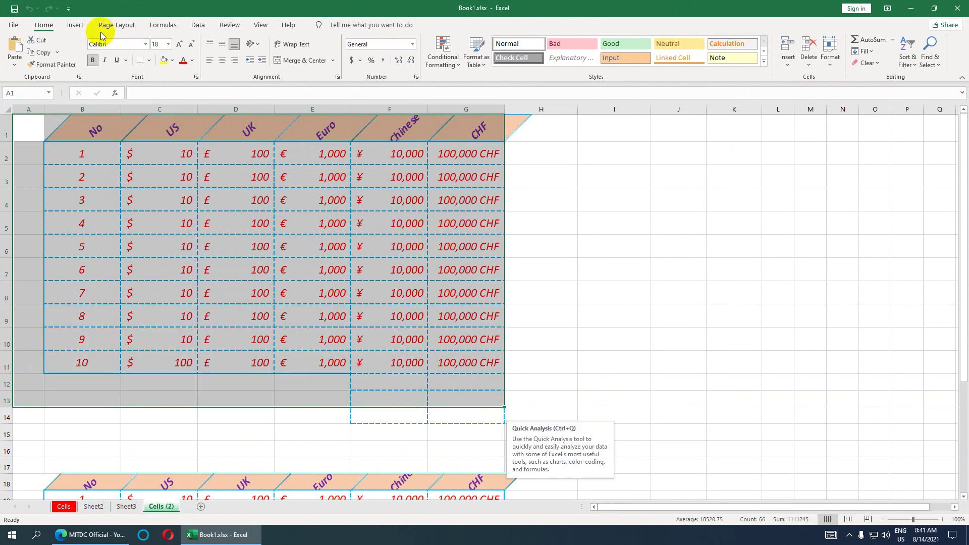
pyautogui.click(181, 152)
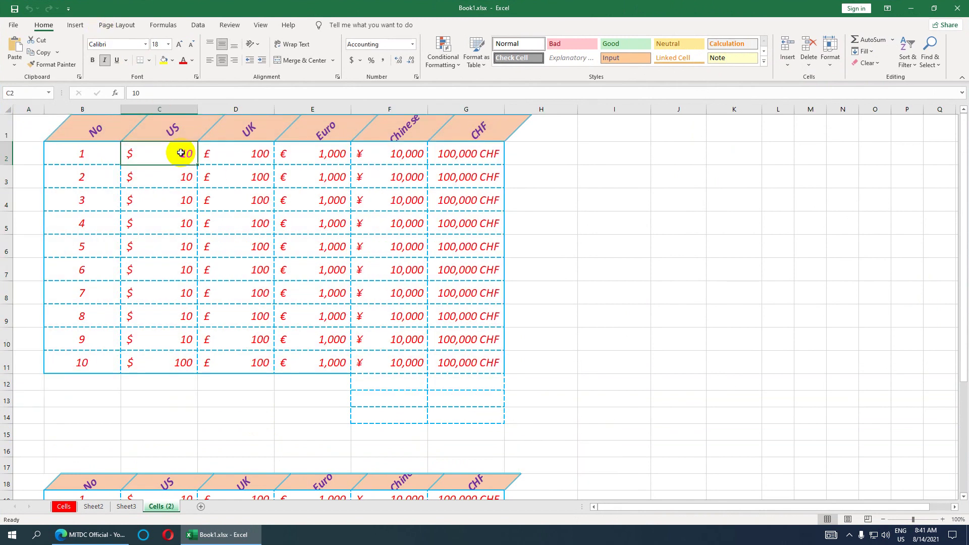
pyautogui.click(109, 26)
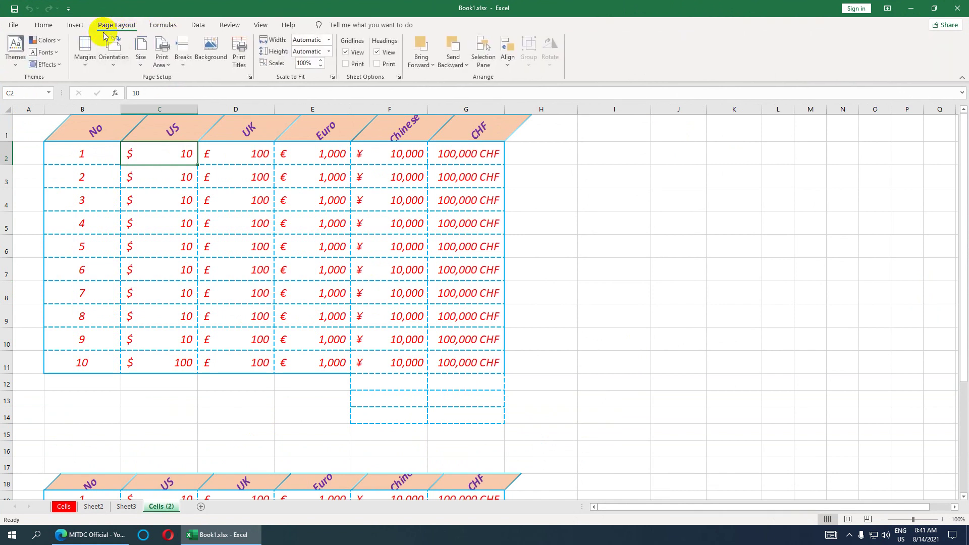
# Open Page Setup's Margins settings and replace the 0.25 left margin value
pyautogui.click(251, 79)
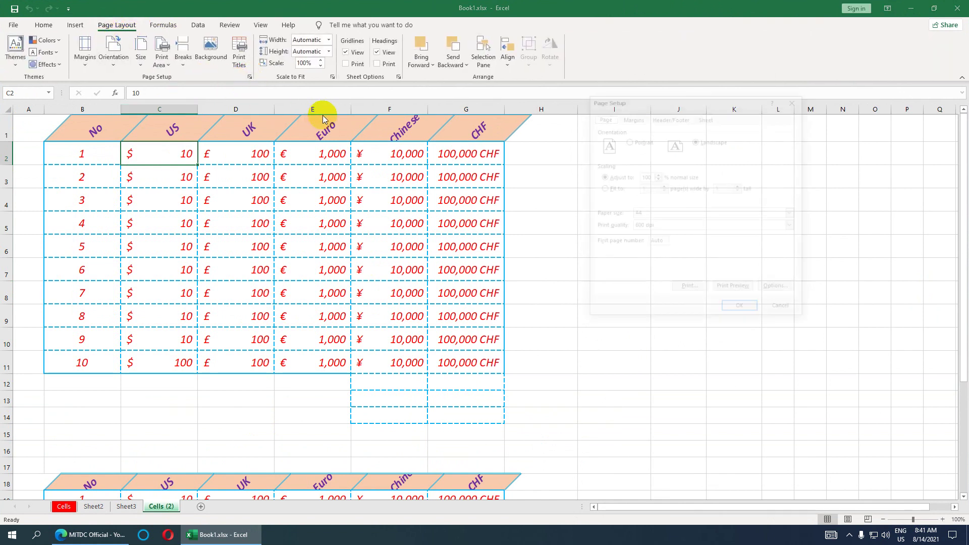
pyautogui.moveTo(672, 99); pyautogui.dragTo(624, 120)
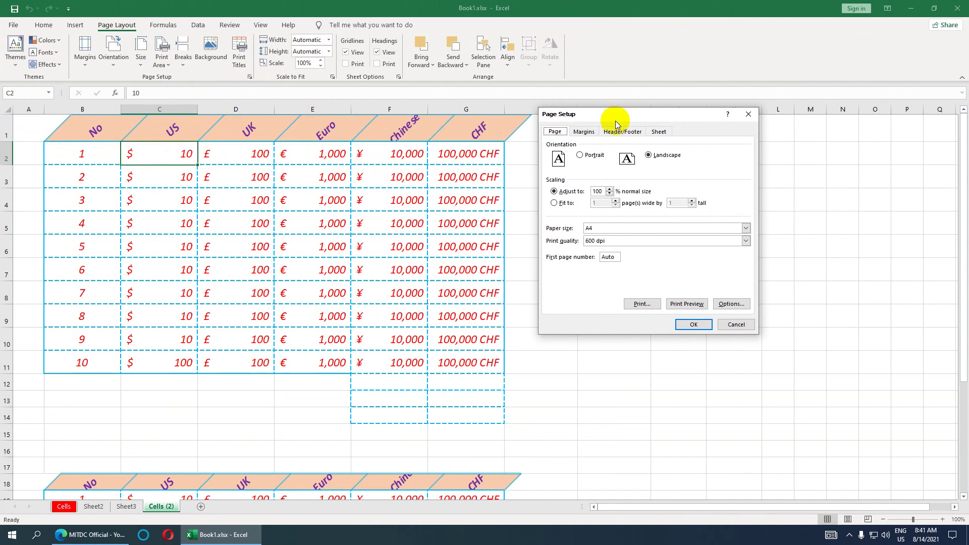
pyautogui.click(584, 131)
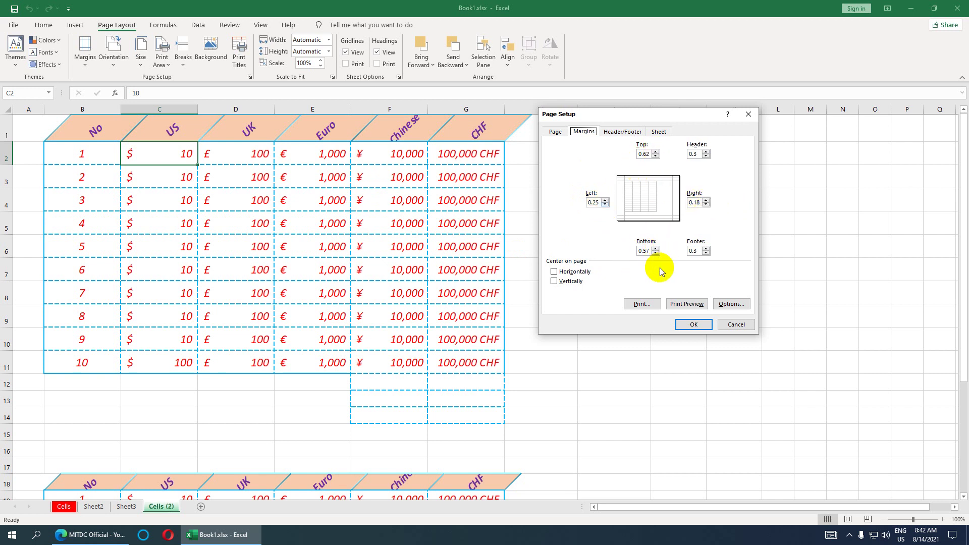
pyautogui.moveTo(599, 203); pyautogui.dragTo(585, 203)
pyautogui.write('1')
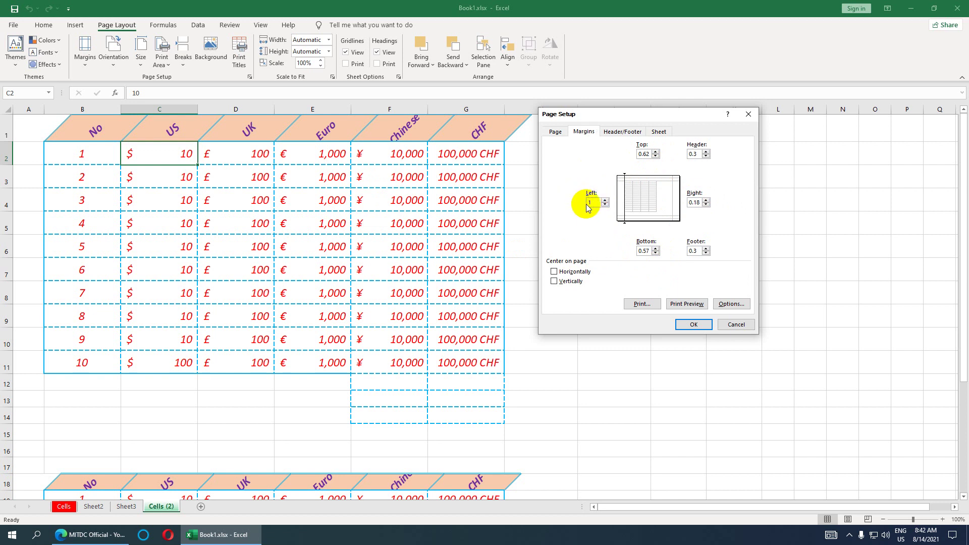
pyautogui.doubleClick(588, 202)
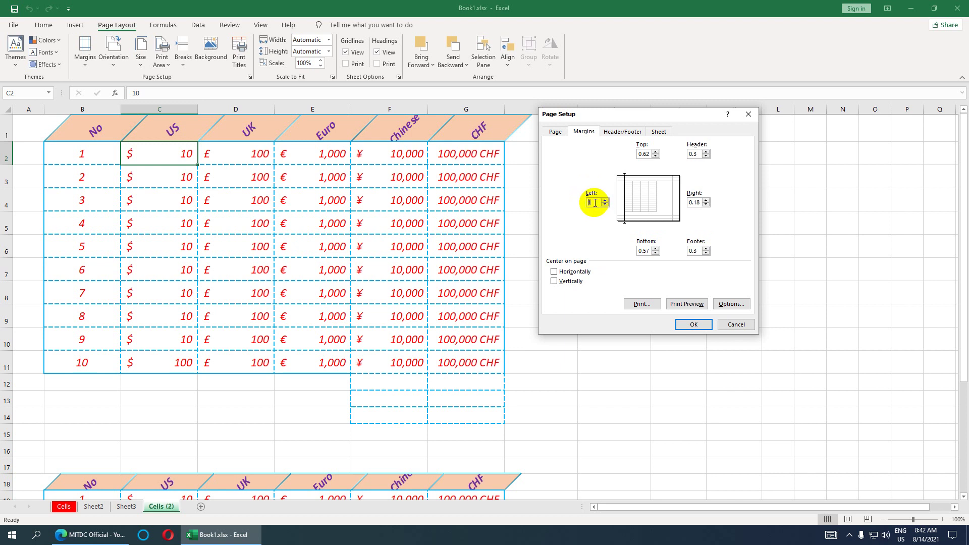
# Set the top, bottom and right margins to 1 inch, leaving the header at 0.3
pyautogui.doubleClick(644, 154)
pyautogui.write('1')
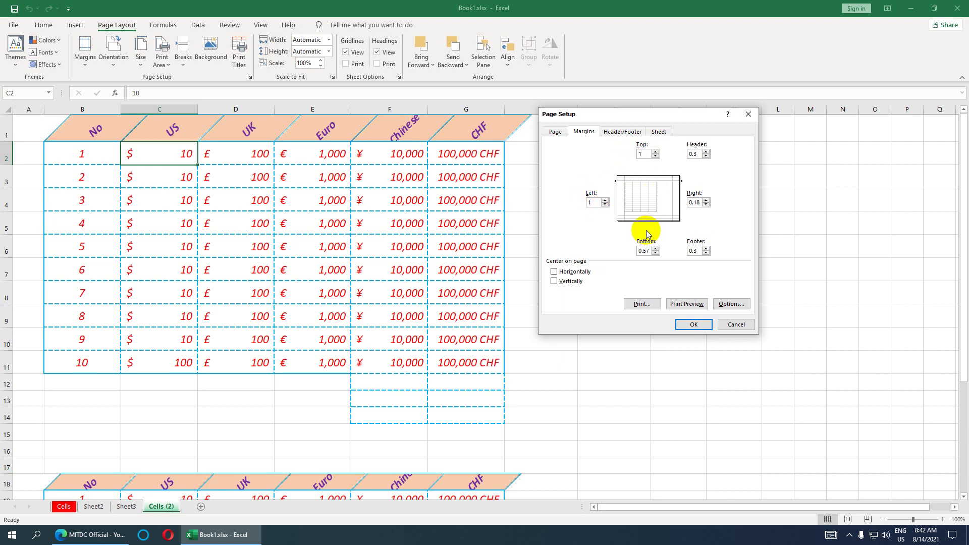
pyautogui.doubleClick(643, 251)
pyautogui.doubleClick(695, 202)
pyautogui.write('1')
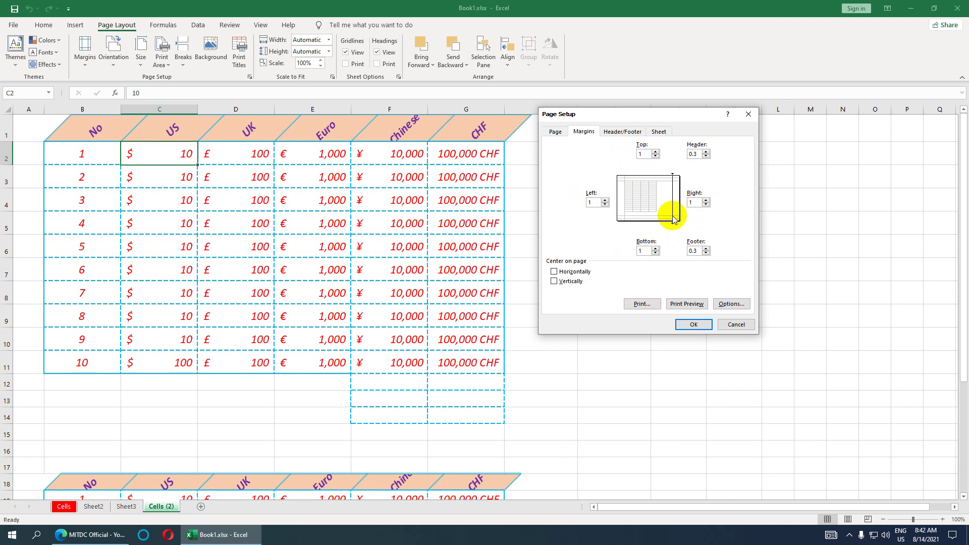
pyautogui.doubleClick(696, 154)
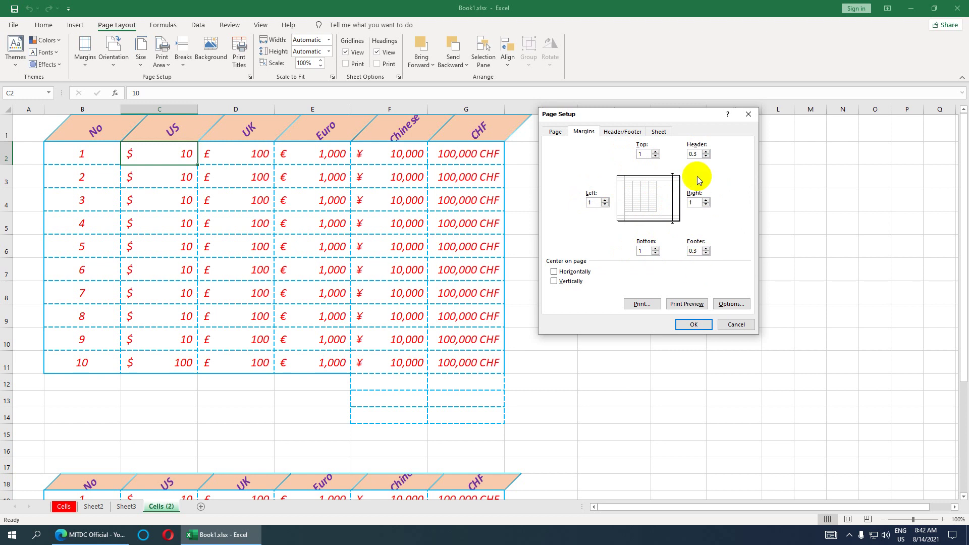
pyautogui.click(696, 202)
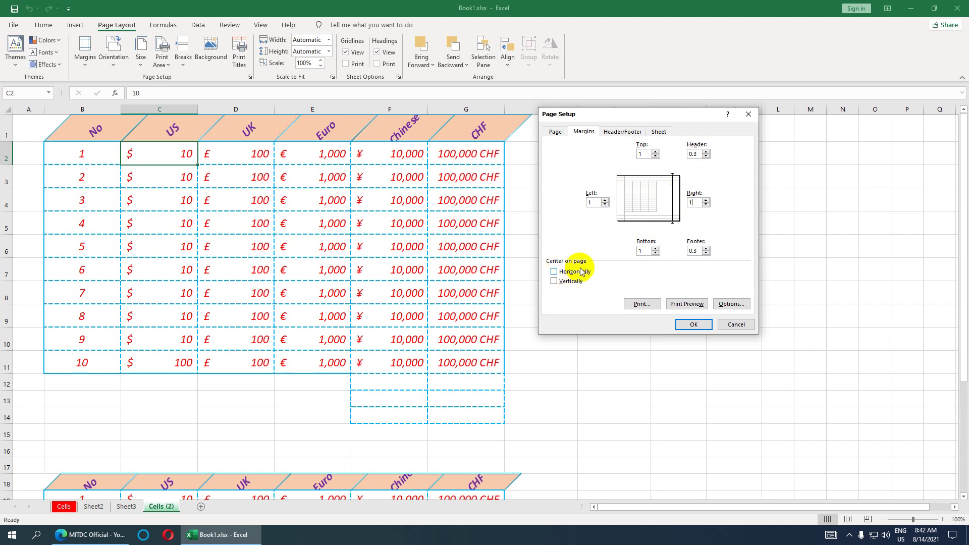
# Centre the table horizontally and vertically, check the 'Microsoft Excel Basics' footer, and apply
pyautogui.click(554, 272)
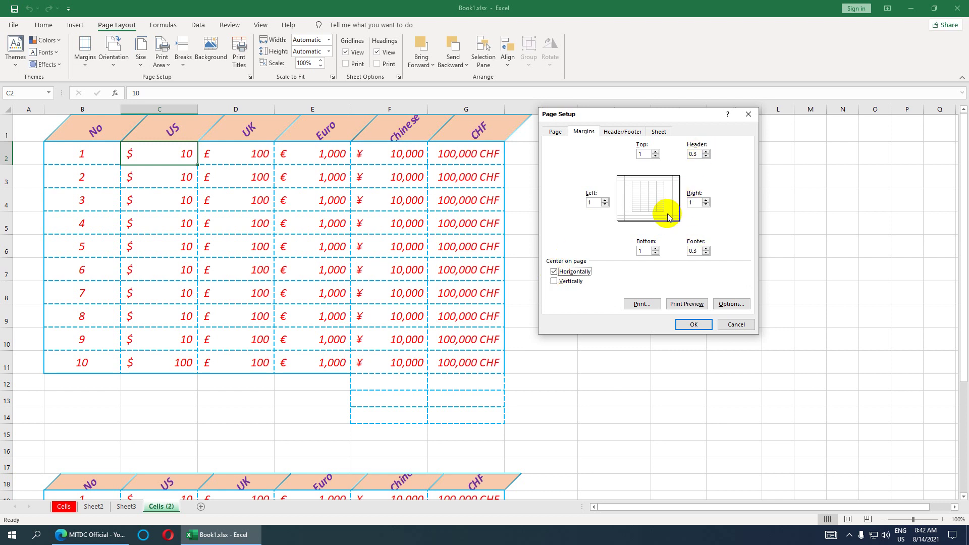
pyautogui.click(556, 281)
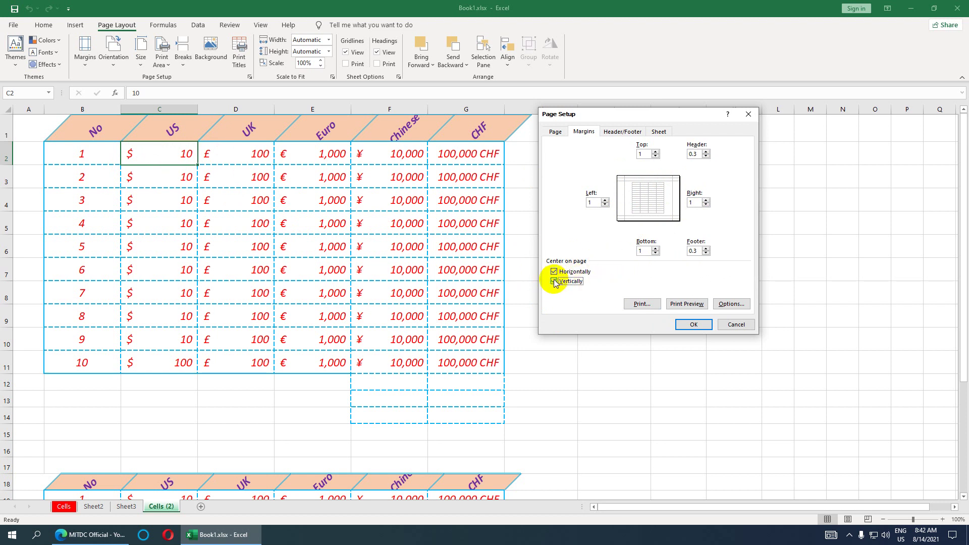
pyautogui.click(622, 131)
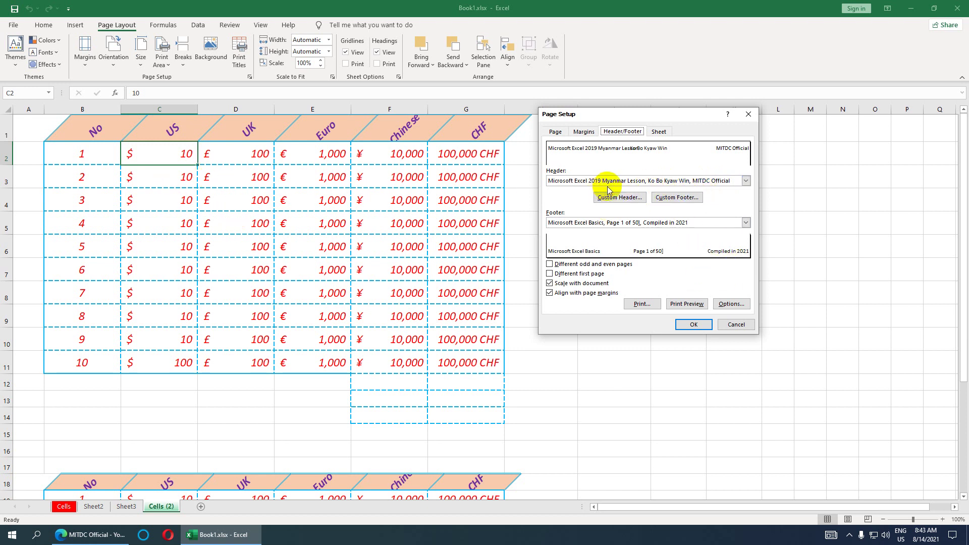
pyautogui.click(694, 325)
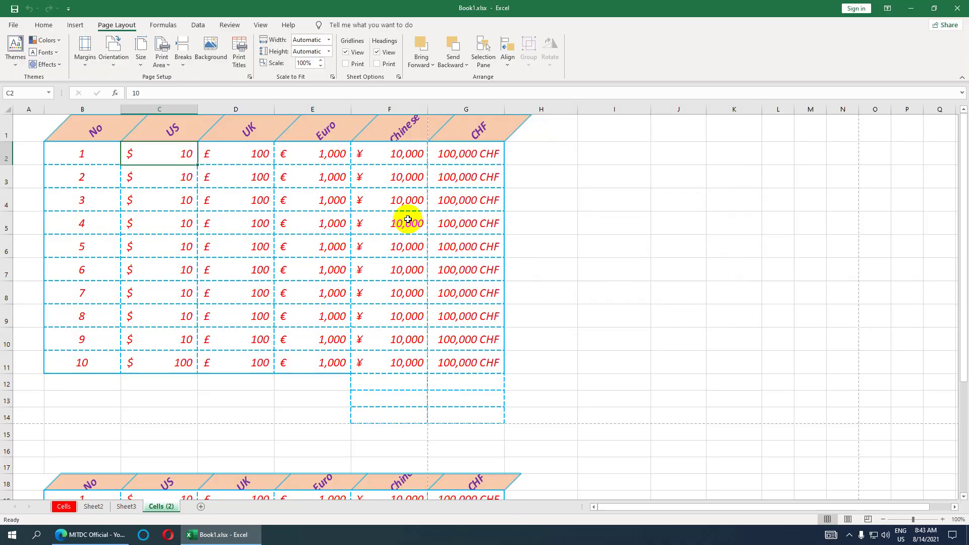
# Preview the centred printout with its header and footer, then go back to the sheet
pyautogui.hotkey('ctrl', 'p')
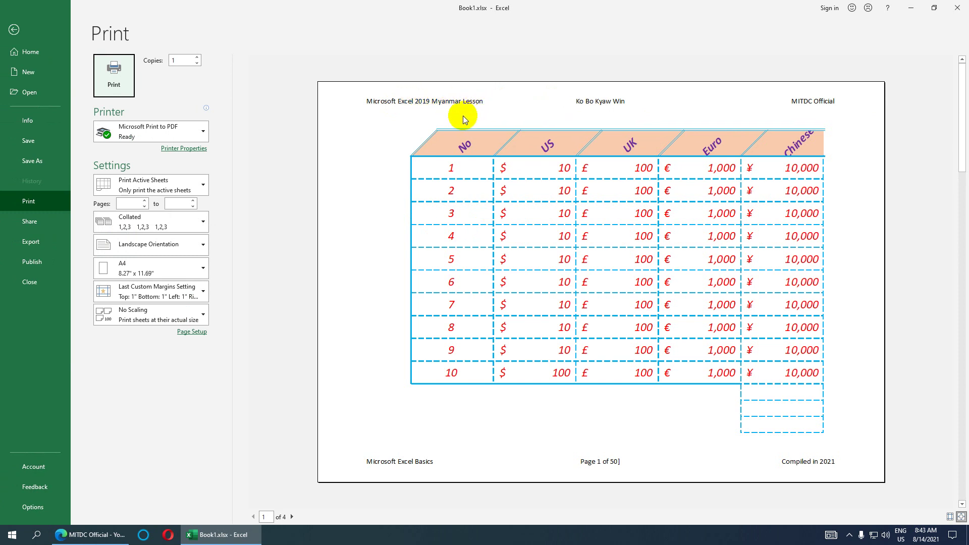
pyautogui.click(64, 68)
pyautogui.click(13, 29)
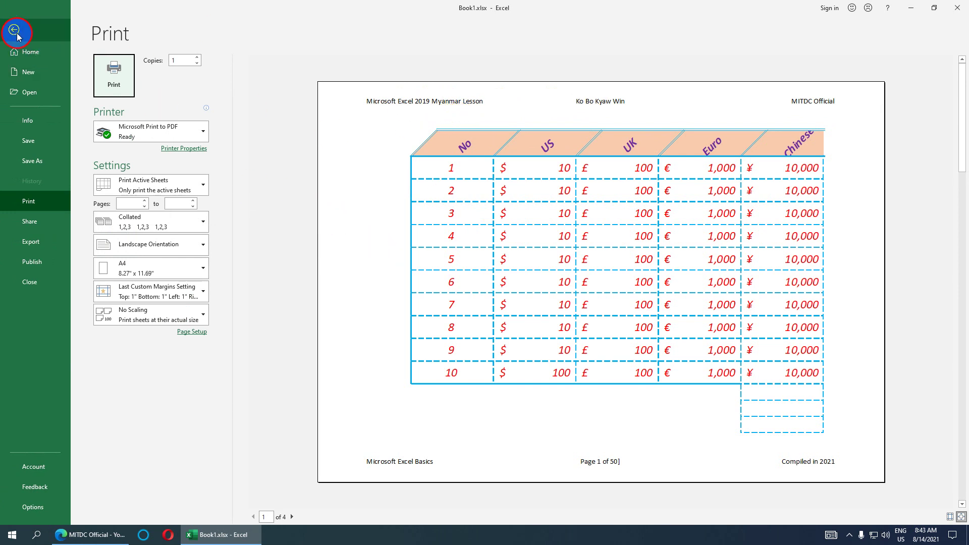
# Reopen Page Setup and browse the preset header list, keeping the current header
pyautogui.click(249, 77)
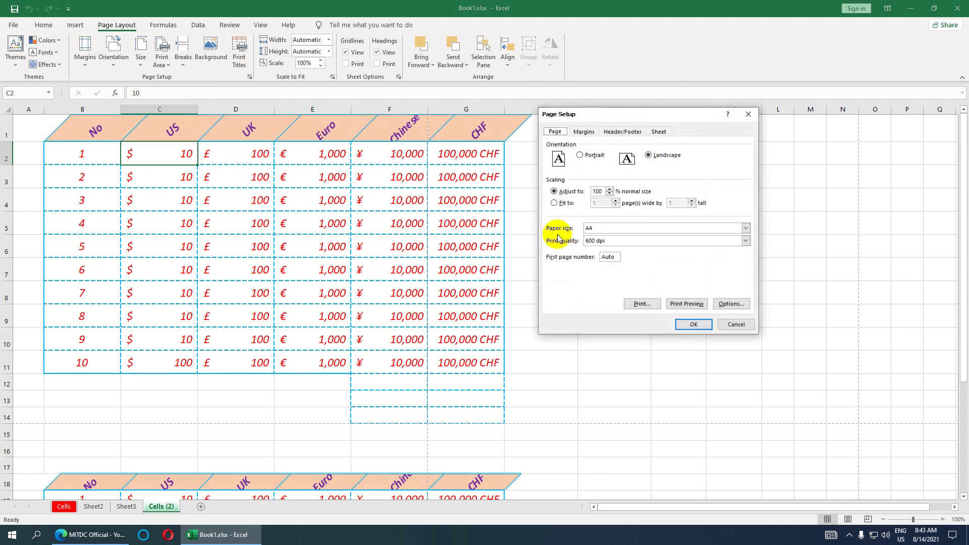
pyautogui.click(622, 131)
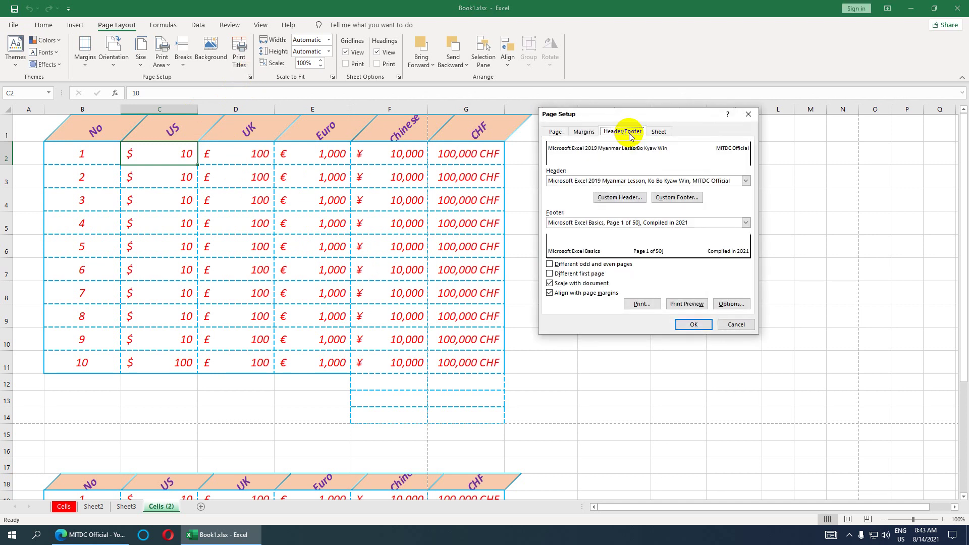
pyautogui.click(610, 181)
pyautogui.click(610, 223)
pyautogui.click(642, 181)
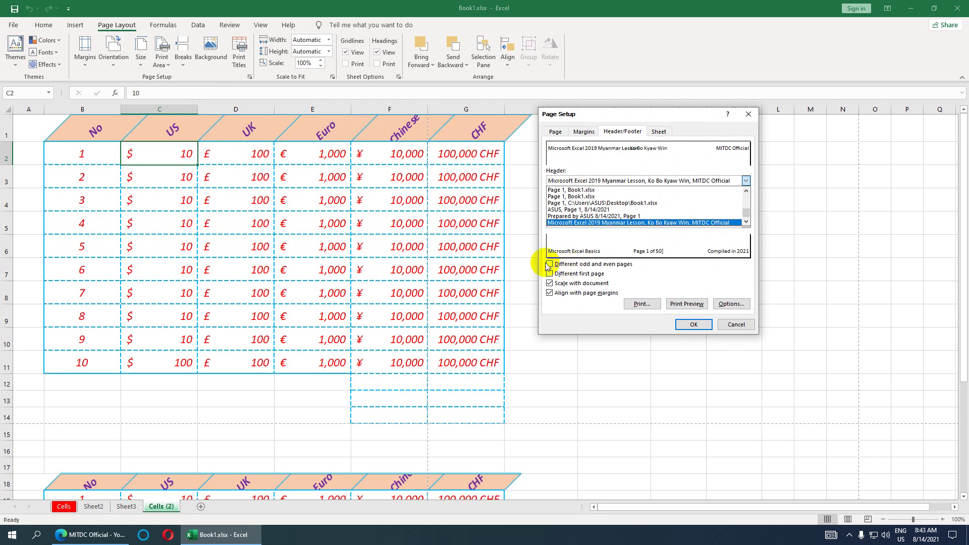
pyautogui.click(653, 245)
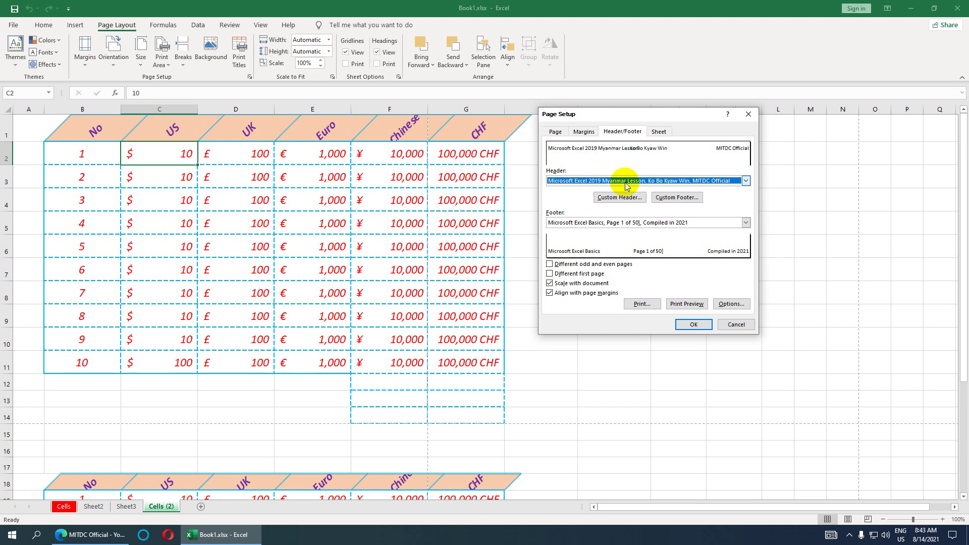
# Edit the custom header, selecting the word 'Lesson' in the left section, and apply
pyautogui.click(627, 201)
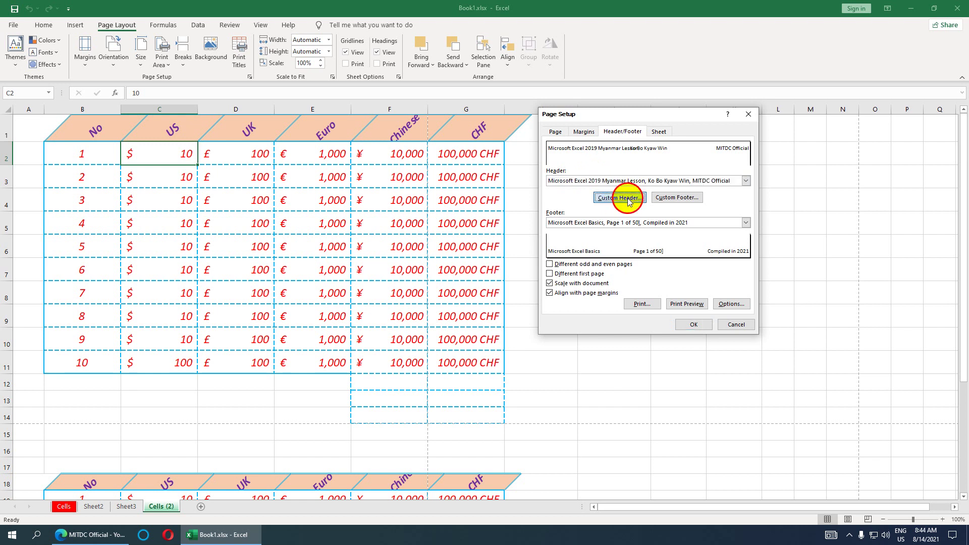
pyautogui.click(526, 258)
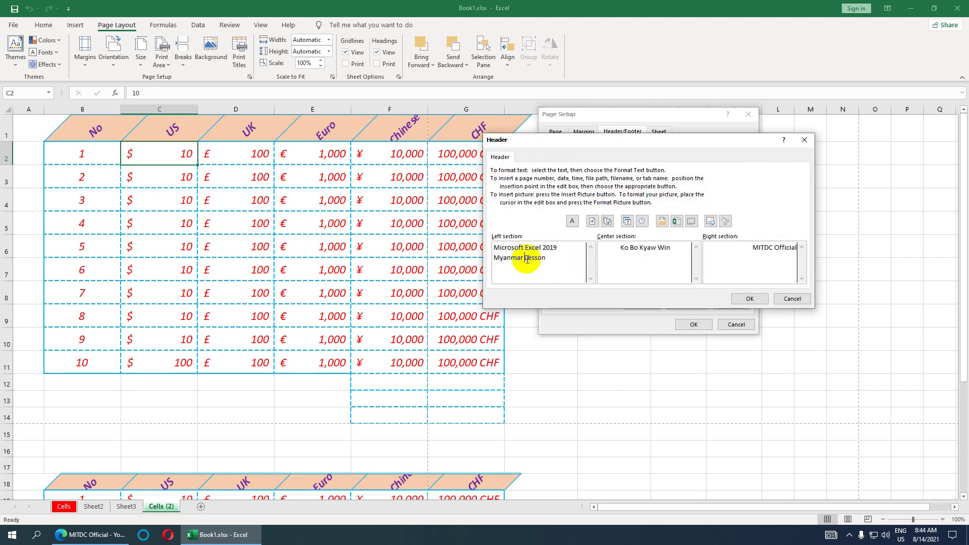
pyautogui.moveTo(526, 258); pyautogui.dragTo(546, 258)
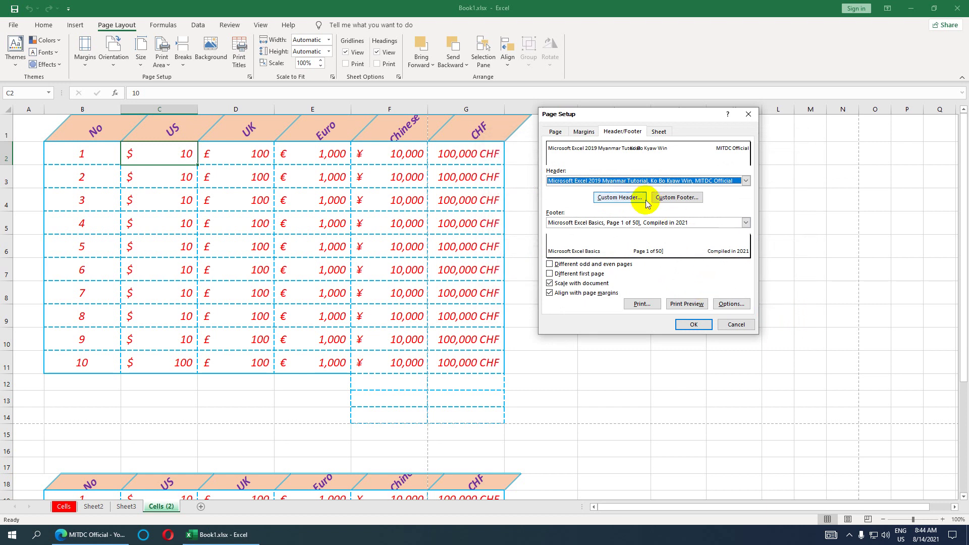
pyautogui.click(692, 324)
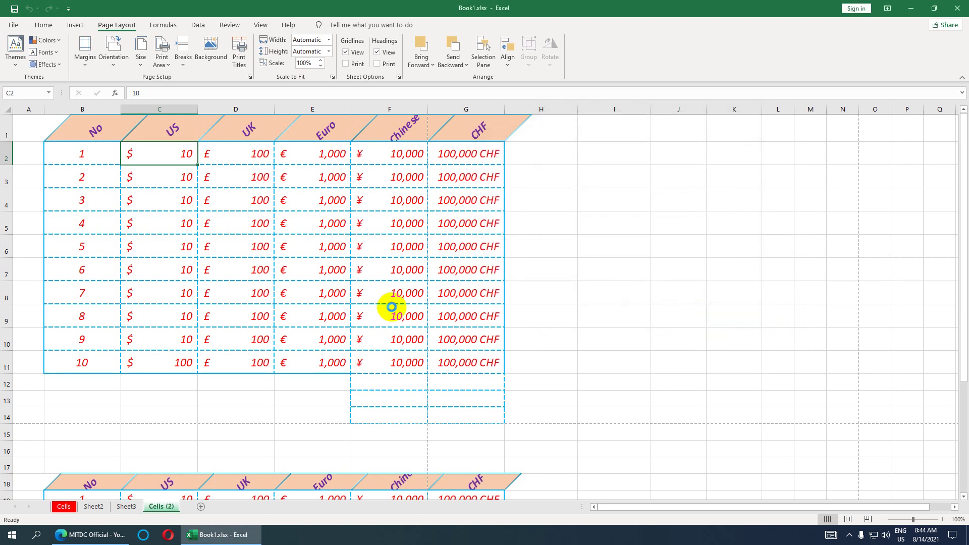
# Preview the landscape A4 printout with Ctrl+P and return to the worksheet
pyautogui.hotkey('ctrl', 'p')
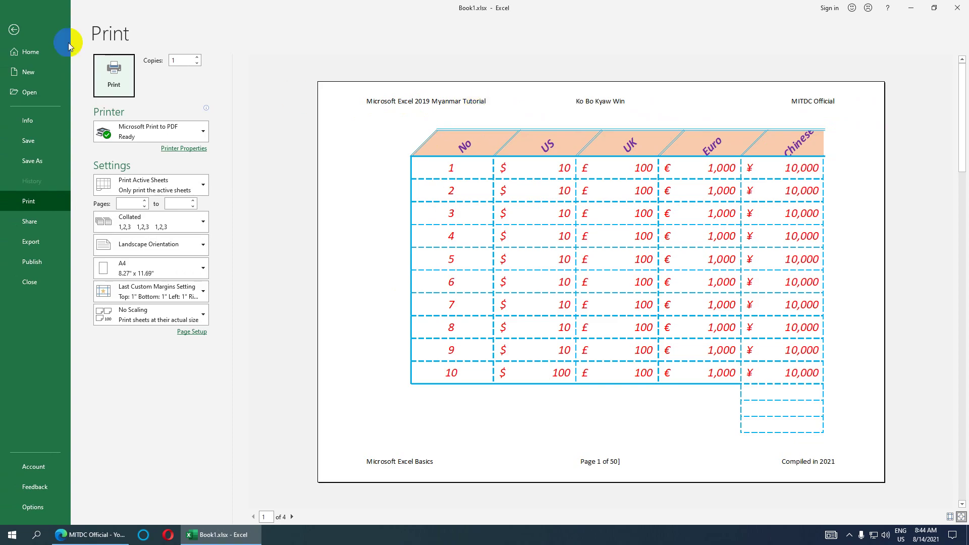
pyautogui.click(13, 30)
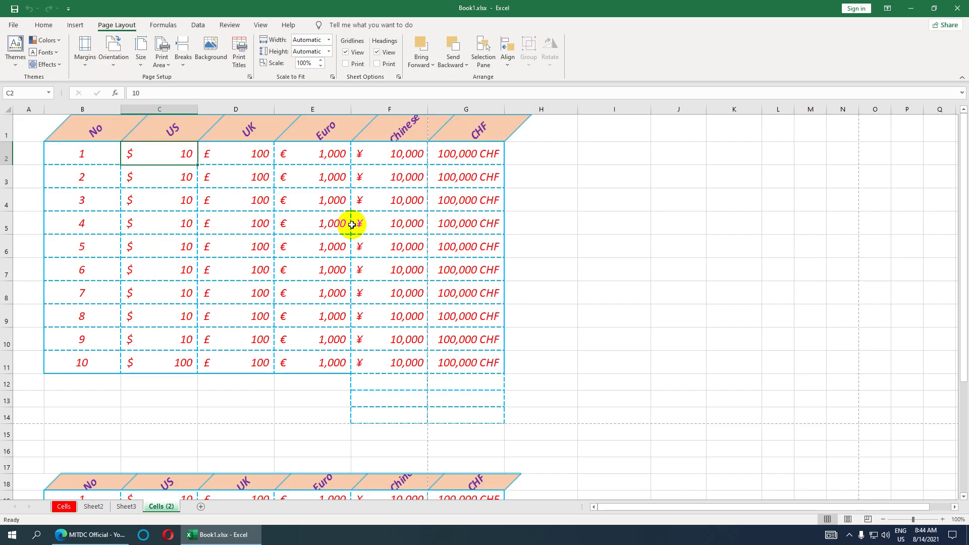
pyautogui.click(249, 77)
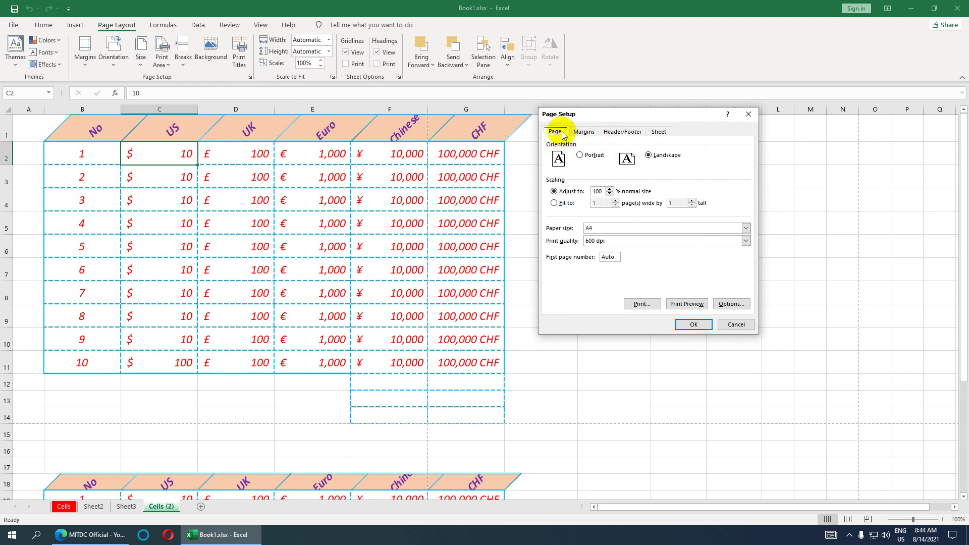
# Adjust the page scaling to 90% normal size with A4 paper and 600 dpi quality
pyautogui.click(656, 159)
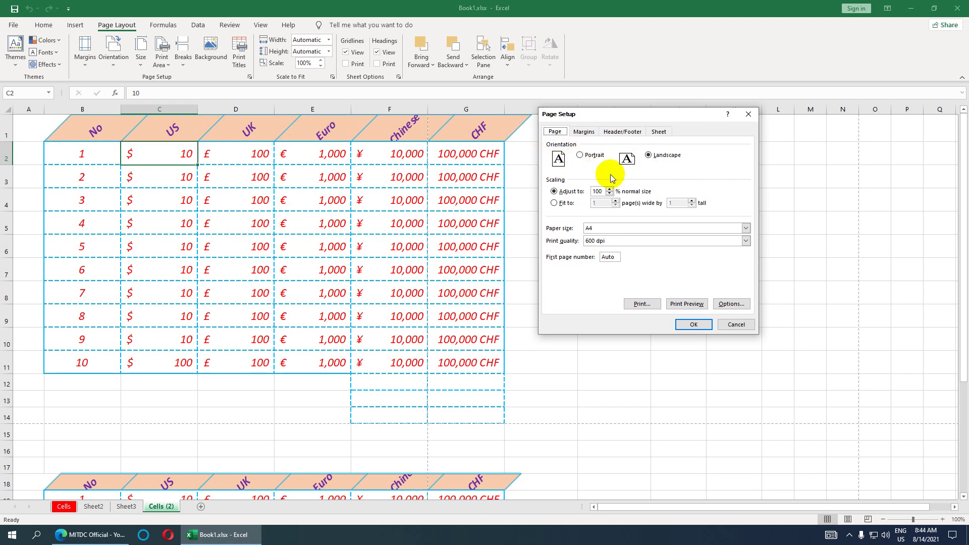
pyautogui.click(557, 192)
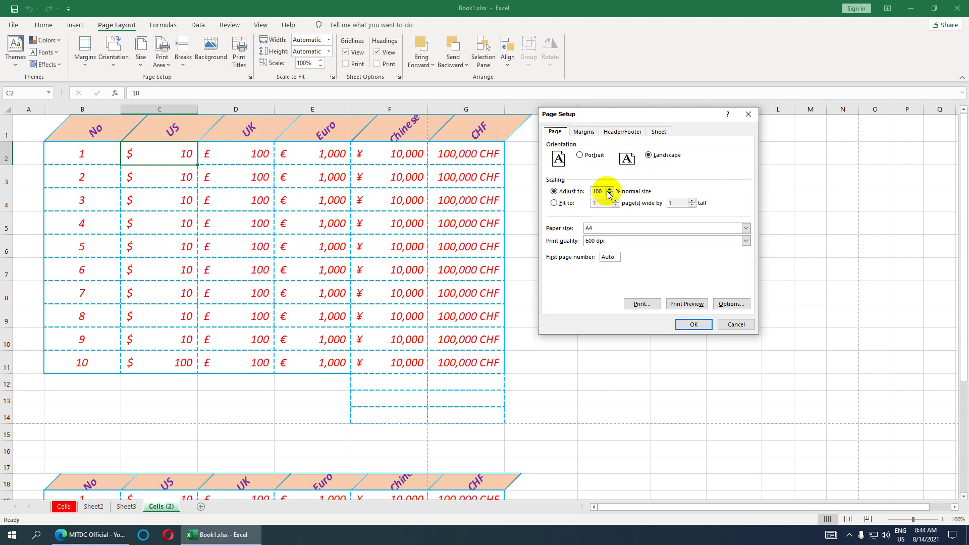
pyautogui.moveTo(605, 191); pyautogui.dragTo(589, 190)
pyautogui.write('90')
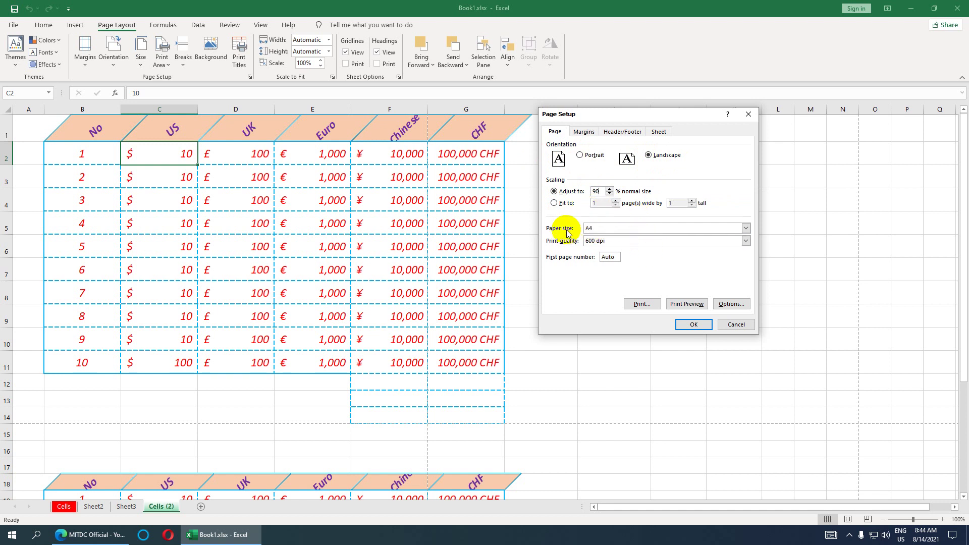
pyautogui.click(590, 228)
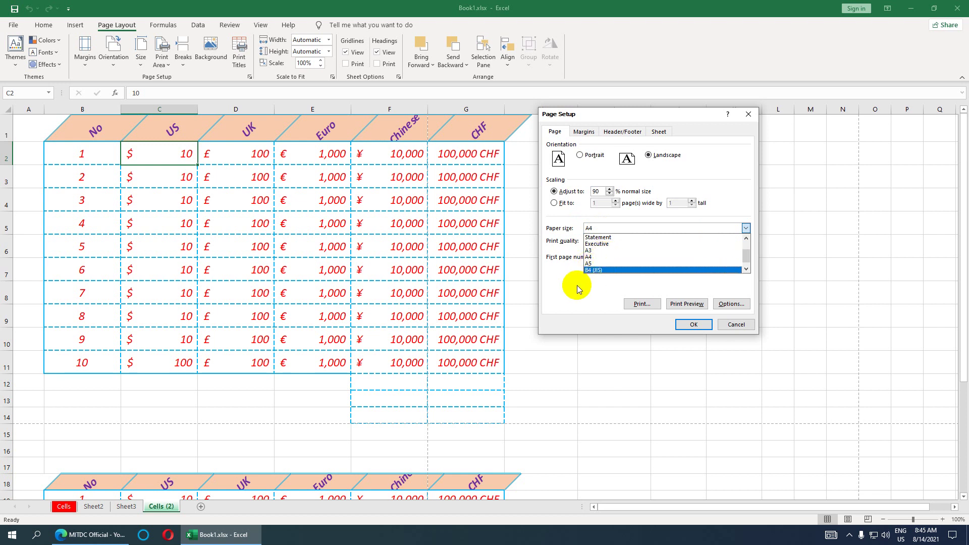
pyautogui.click(577, 256)
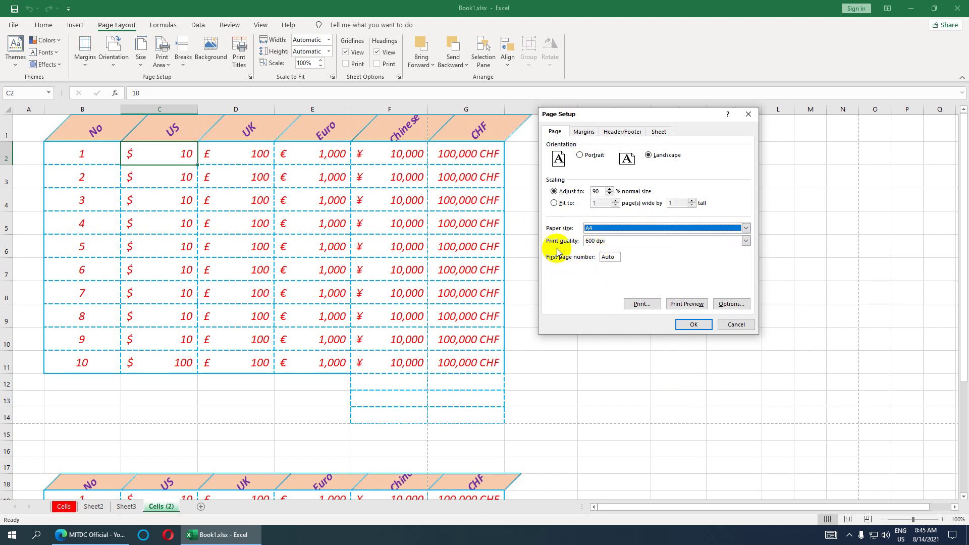
pyautogui.click(620, 242)
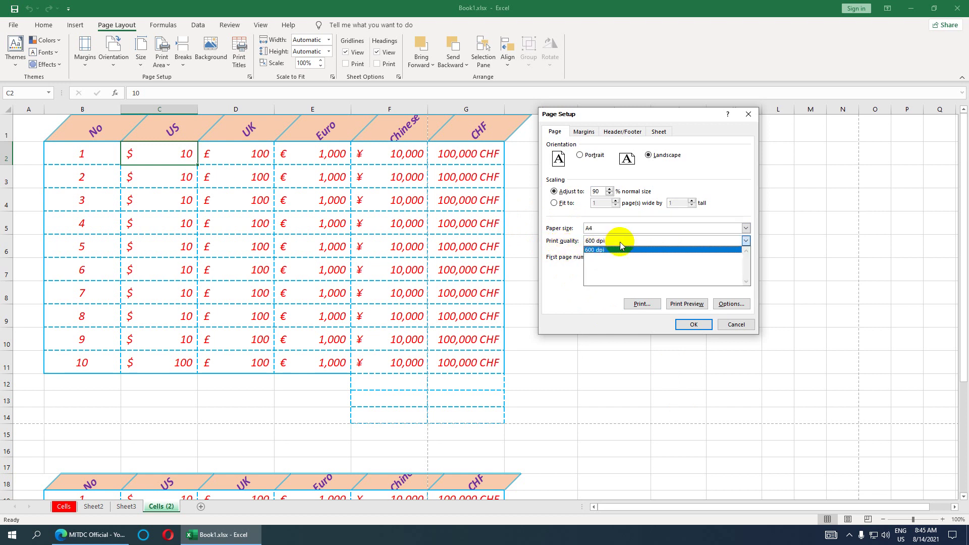
pyautogui.click(612, 251)
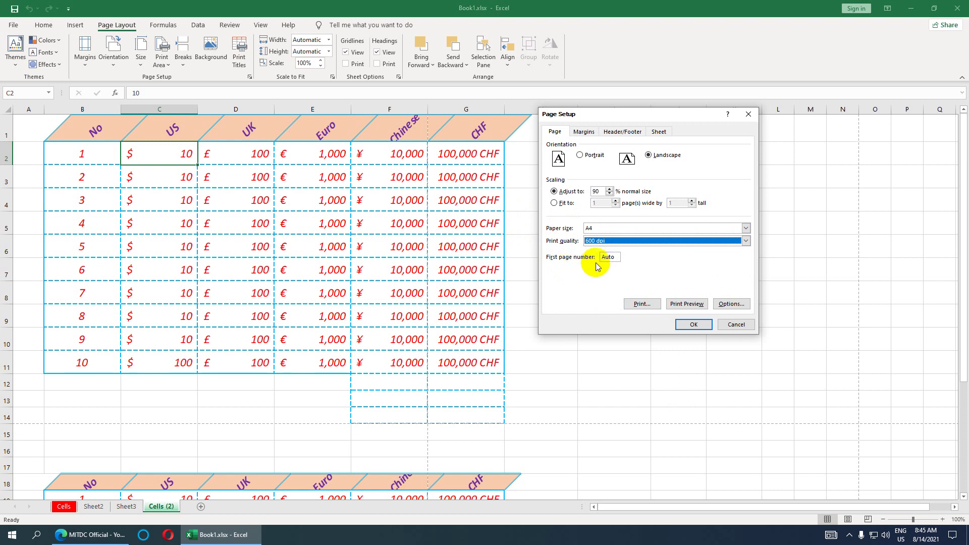
# Check the first page number and preview the 90% scaled printout from Page Setup
pyautogui.click(614, 257)
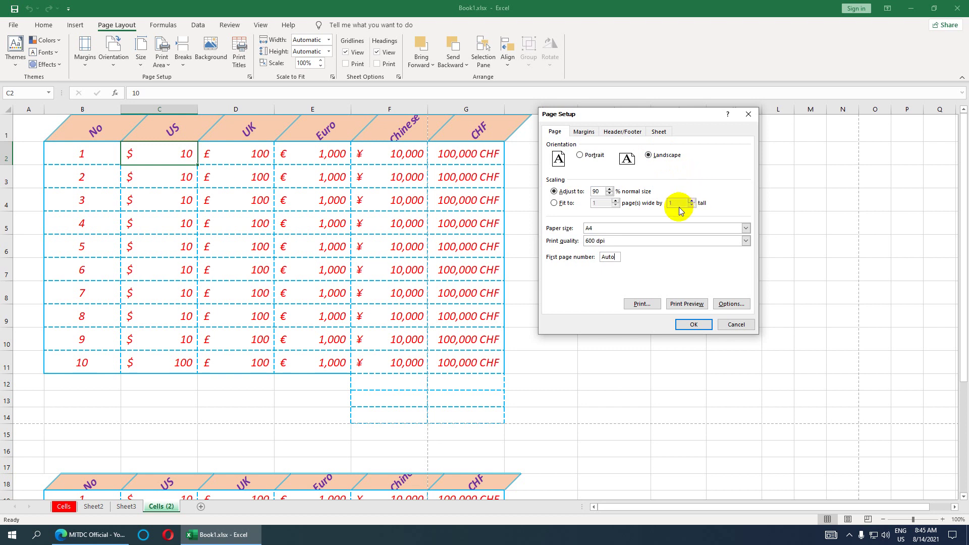
pyautogui.click(636, 303)
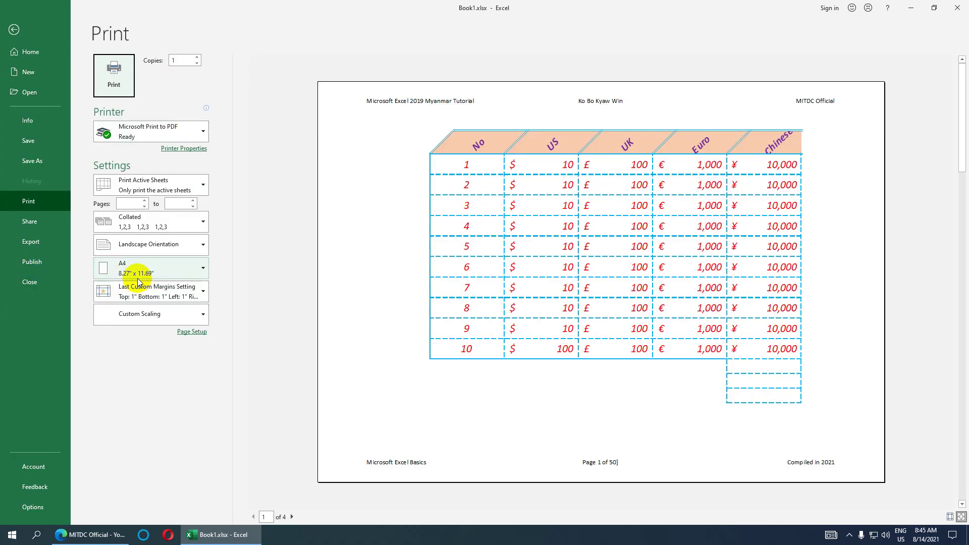
pyautogui.click(51, 49)
pyautogui.click(13, 29)
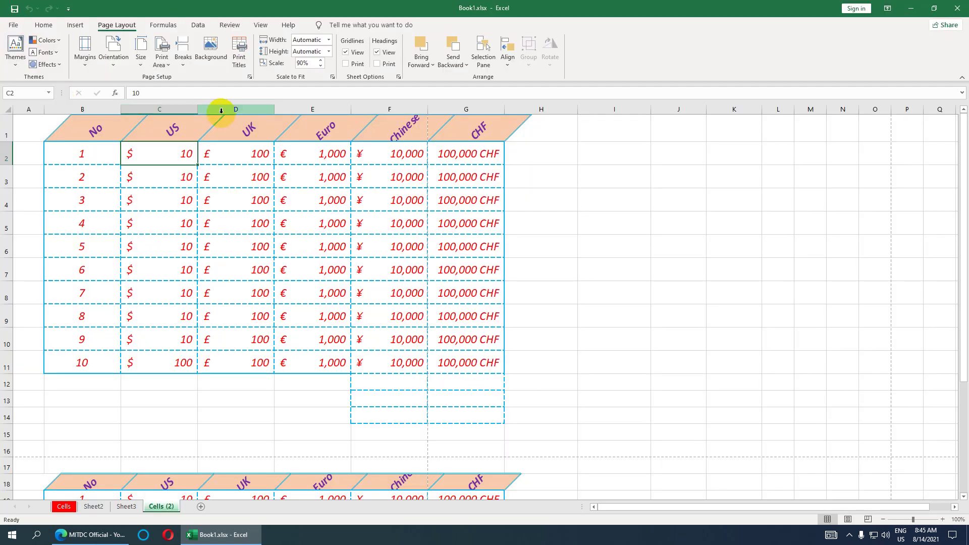
# Review the 1-inch margins in Page Setup, confirm, and preview the page again
pyautogui.click(249, 76)
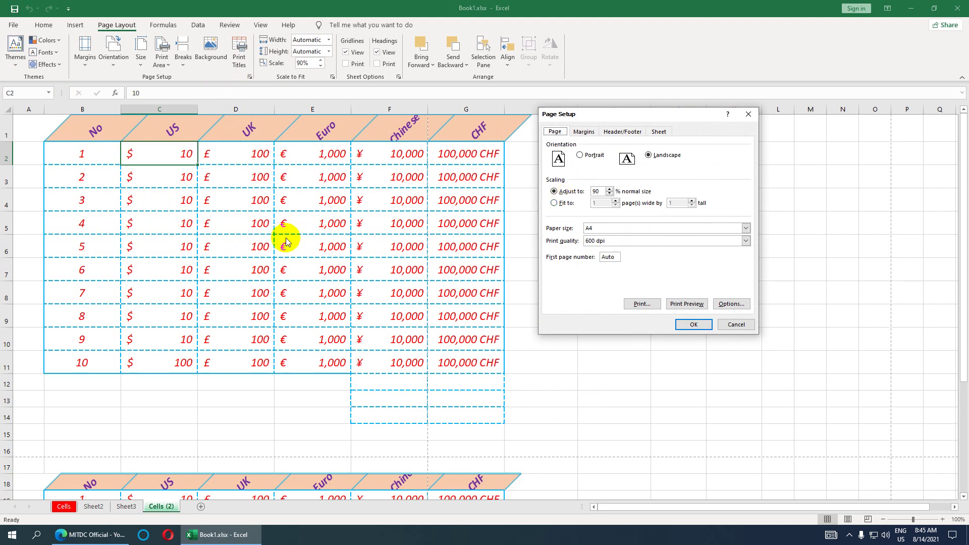
pyautogui.moveTo(601, 113)
pyautogui.mouseDown()
pyautogui.moveTo(644, 130)
pyautogui.moveTo(633, 132)
pyautogui.mouseUp()
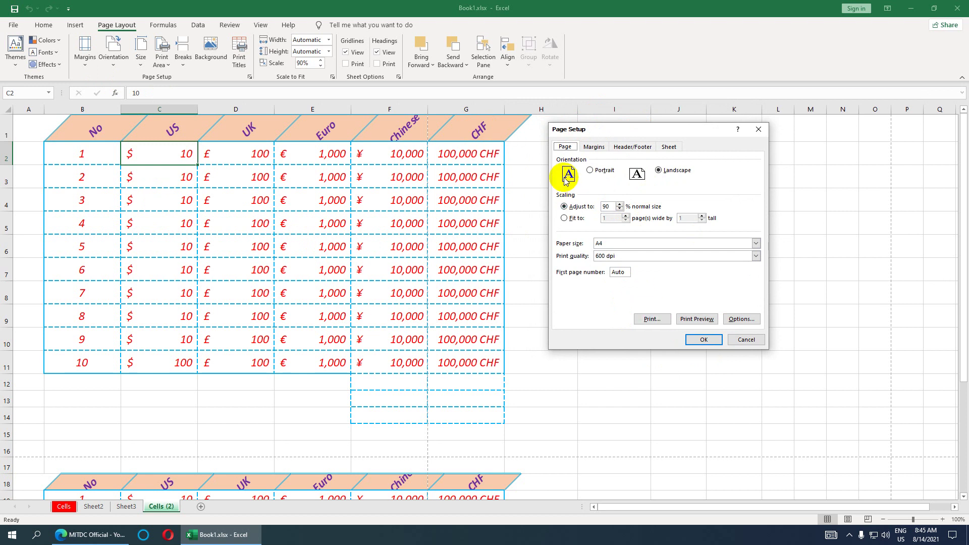
pyautogui.click(594, 147)
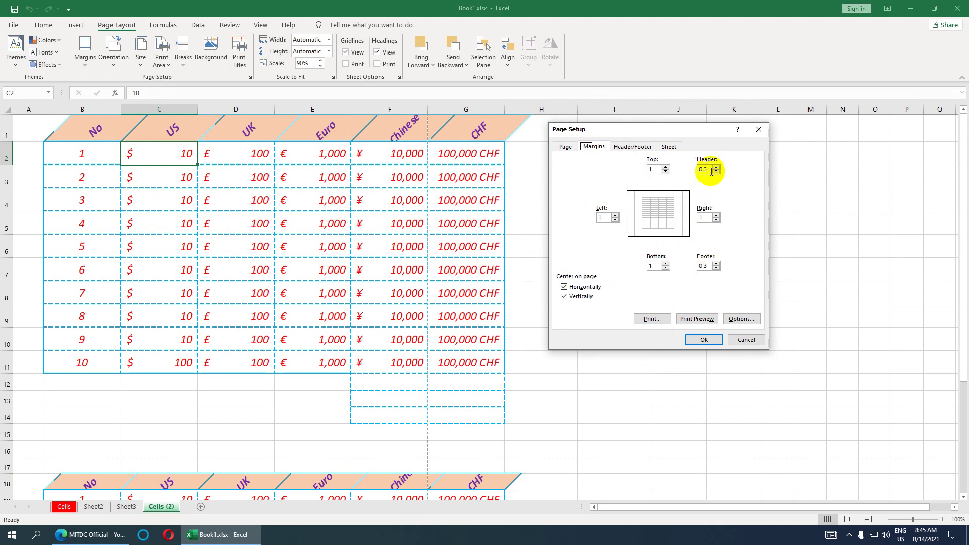
pyautogui.click(699, 339)
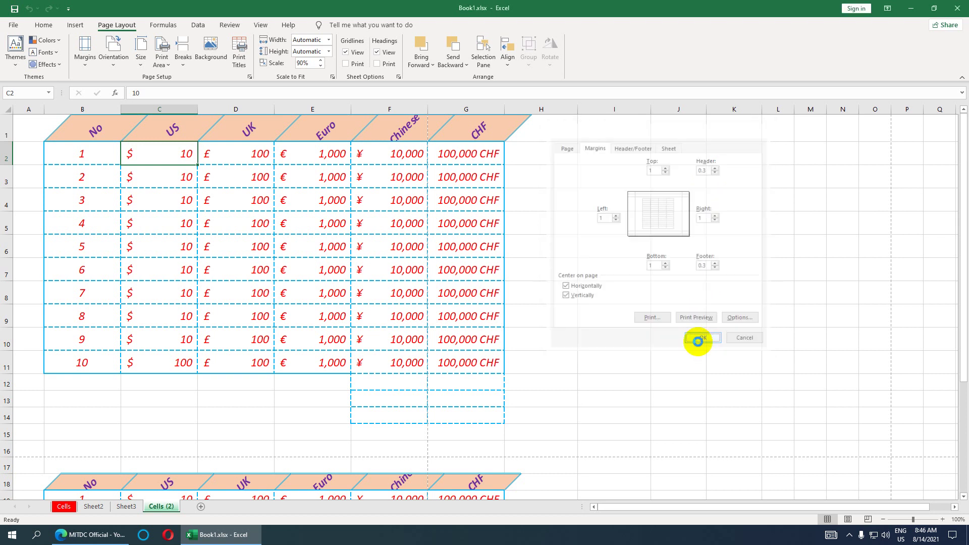
pyautogui.hotkey('ctrl', 'p')
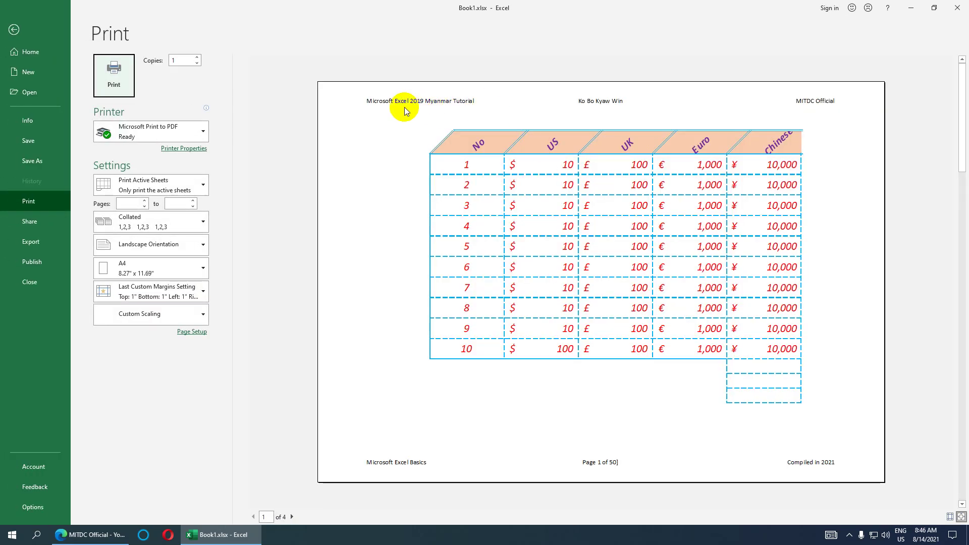
pyautogui.click(13, 29)
# Set the header and footer margins to 1 inch, then preview the page with Ctrl+P
pyautogui.click(249, 77)
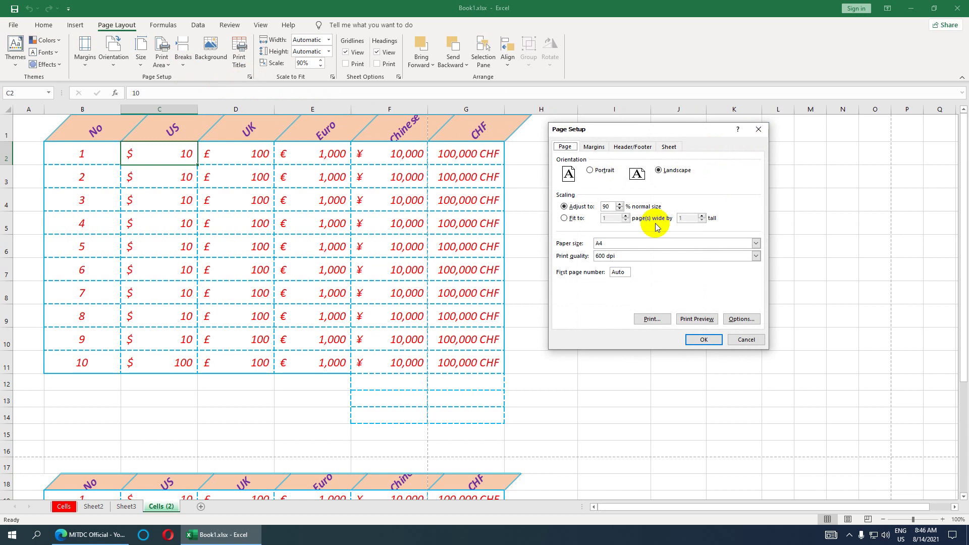
pyautogui.click(594, 146)
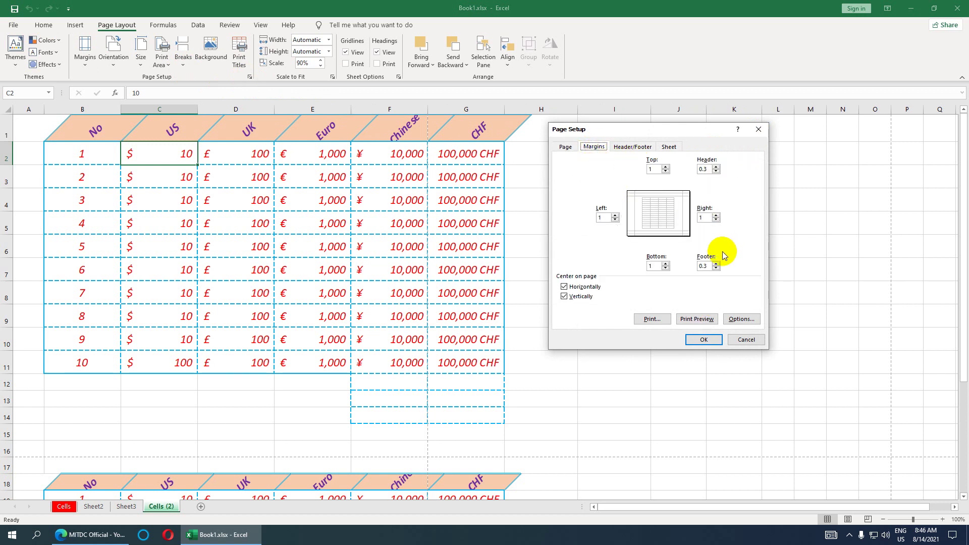
pyautogui.moveTo(711, 170); pyautogui.dragTo(701, 172)
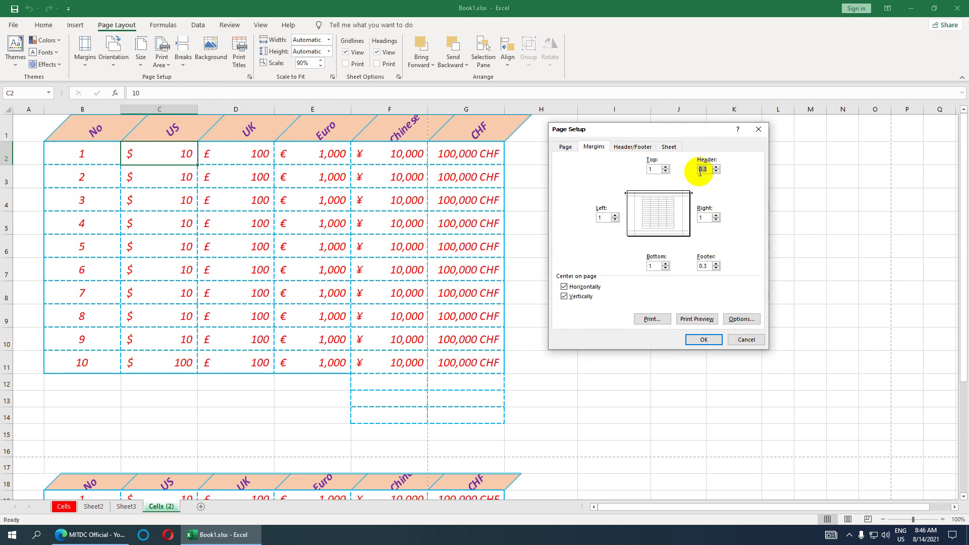
pyautogui.write('1')
pyautogui.moveTo(710, 266); pyautogui.dragTo(700, 266)
pyautogui.write('1')
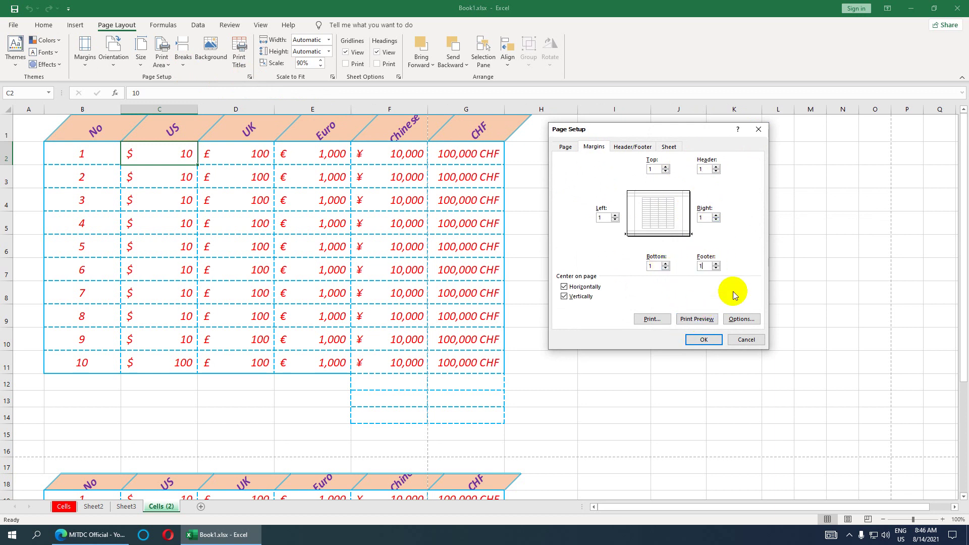
pyautogui.click(709, 338)
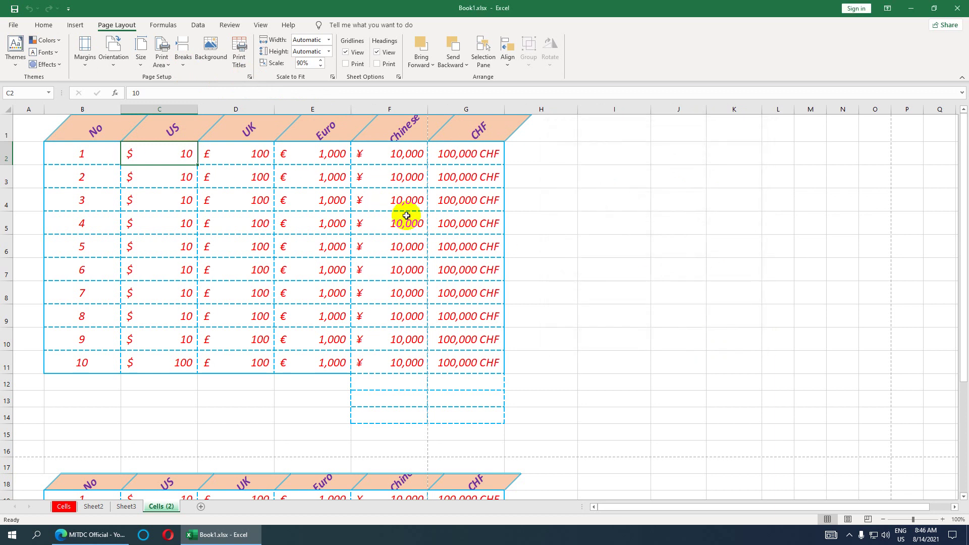
pyautogui.hotkey('ctrl', 'p')
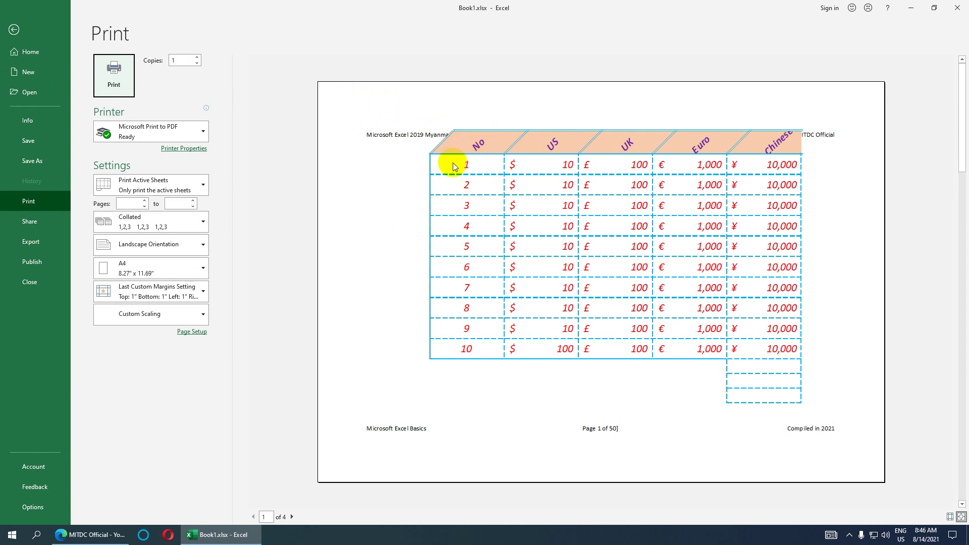
pyautogui.click(14, 30)
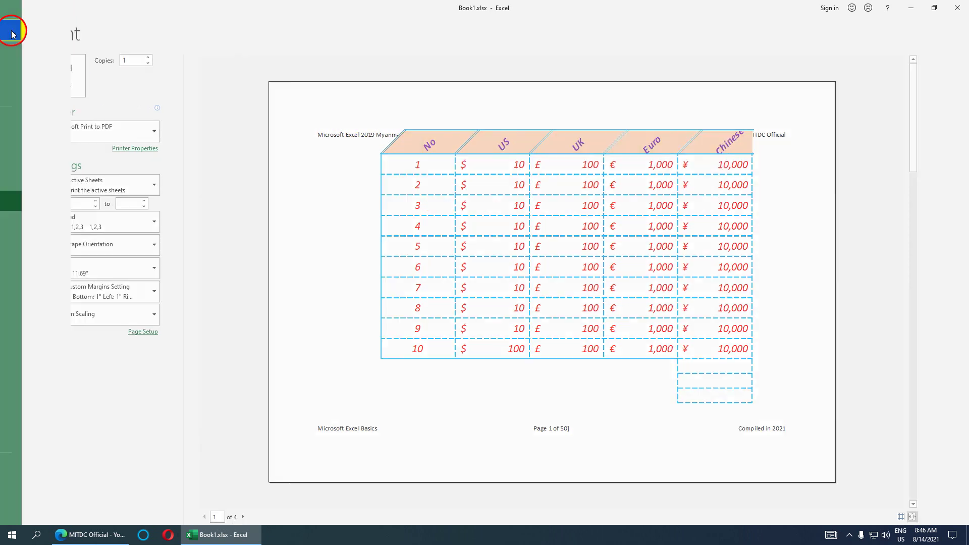
# Reset header and footer margins to 0.3 and preview the 'Microsoft Excel 2019 Myanmar Tutorial' header
pyautogui.click(250, 77)
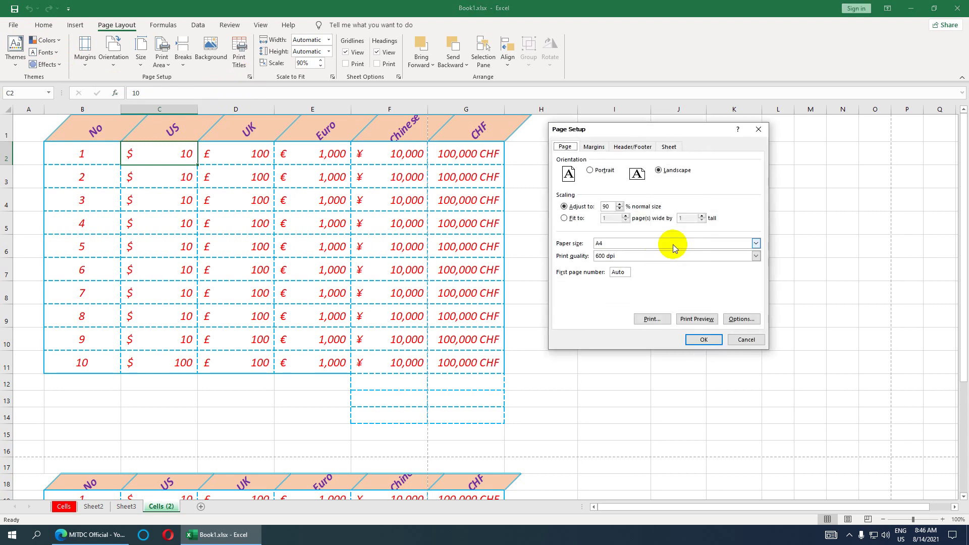
pyautogui.click(602, 150)
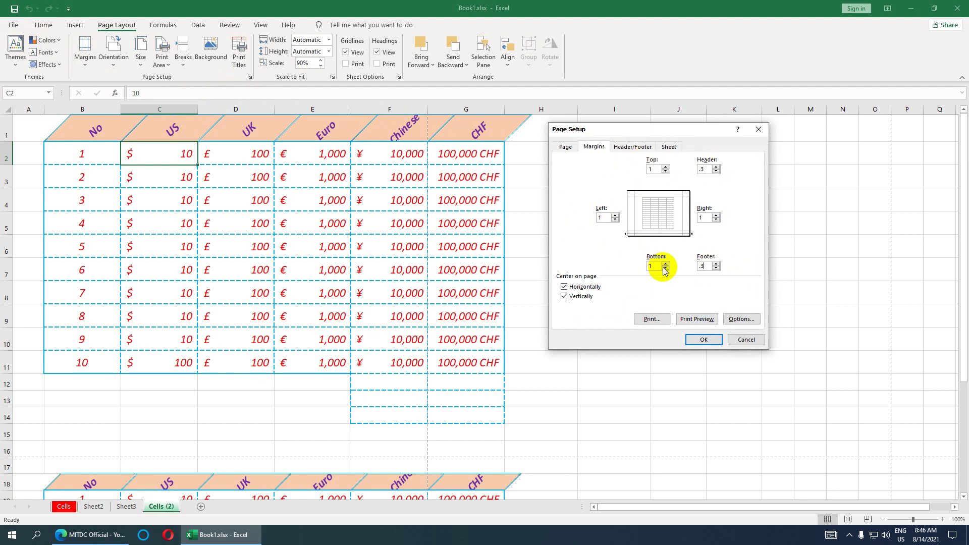
pyautogui.click(703, 340)
pyautogui.hotkey('ctrl', 'p')
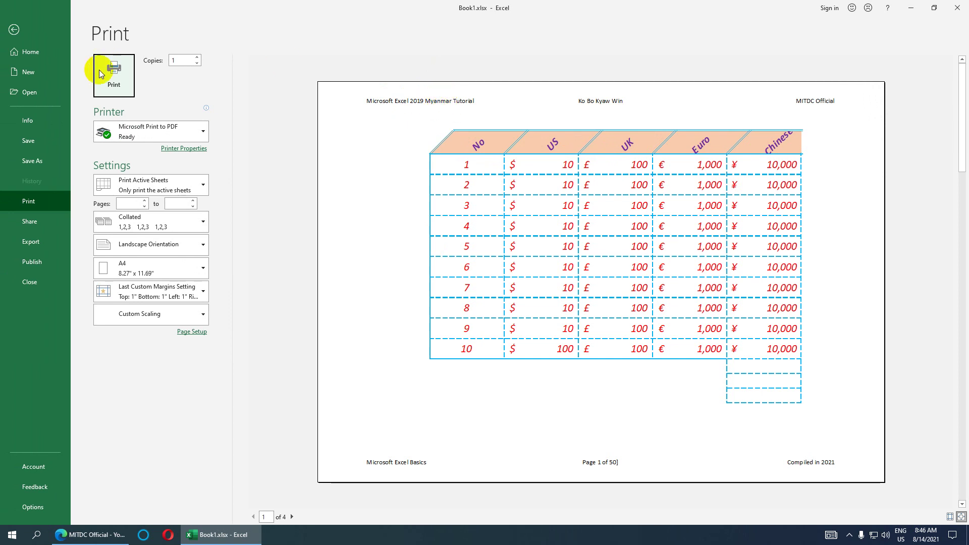
pyautogui.click(14, 29)
# Set the Page Setup Header and Footer margins to 0.1 inch, then check the print preview
pyautogui.click(249, 77)
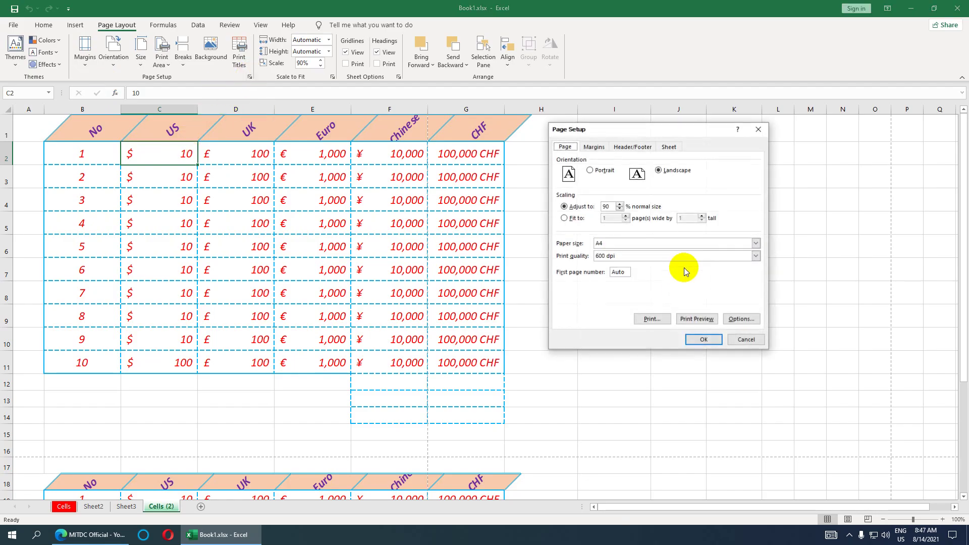
pyautogui.click(594, 146)
pyautogui.click(703, 168)
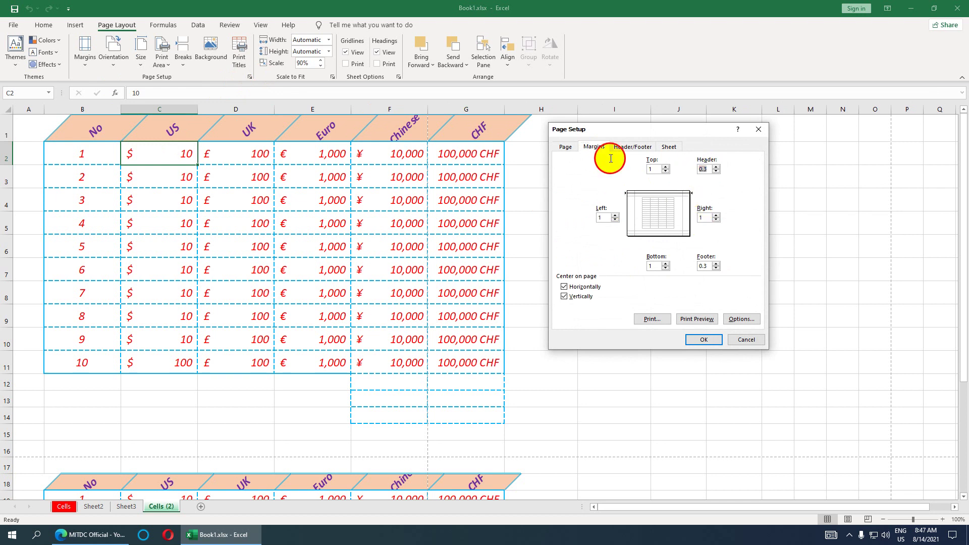
pyautogui.write('1')
pyautogui.doubleClick(704, 169)
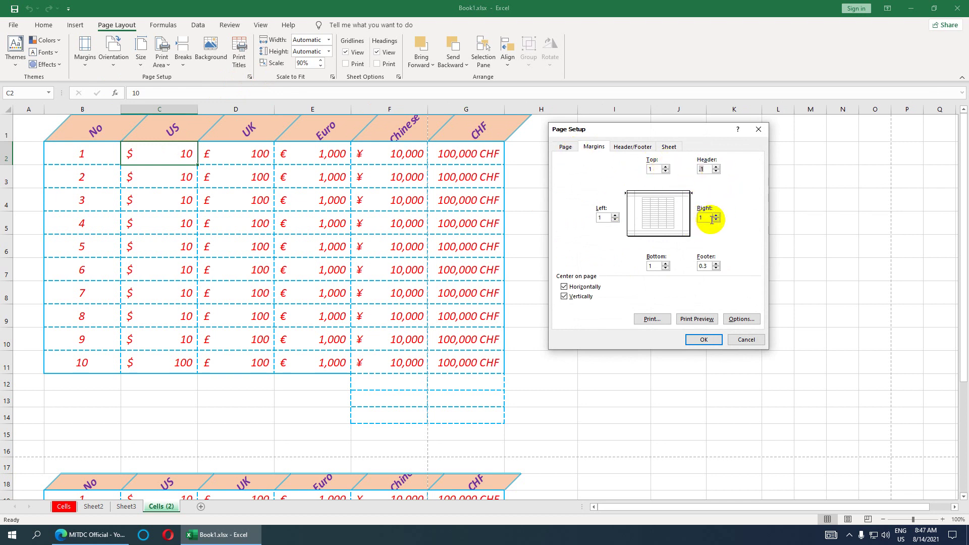
pyautogui.click(696, 267)
pyautogui.write('.1')
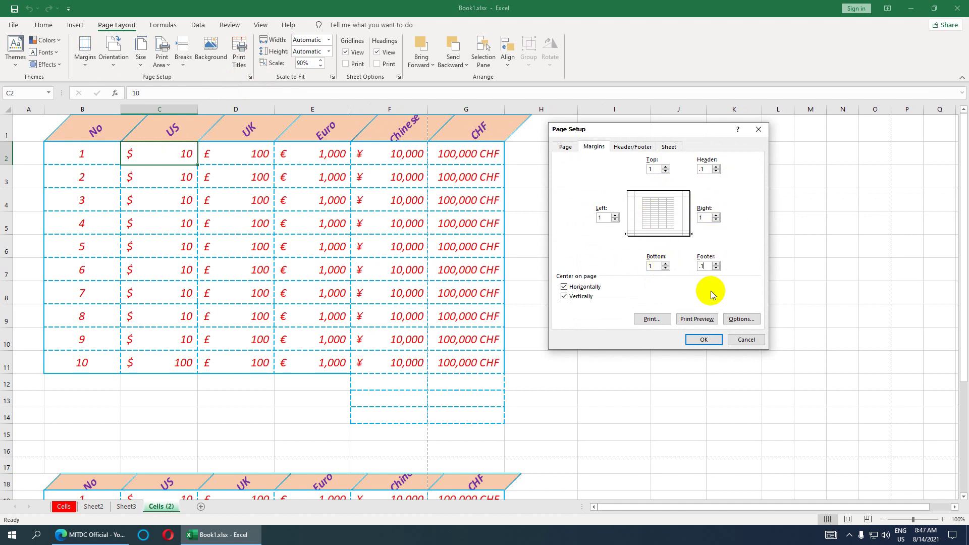
pyautogui.click(704, 339)
pyautogui.hotkey('ctrl', 'p')
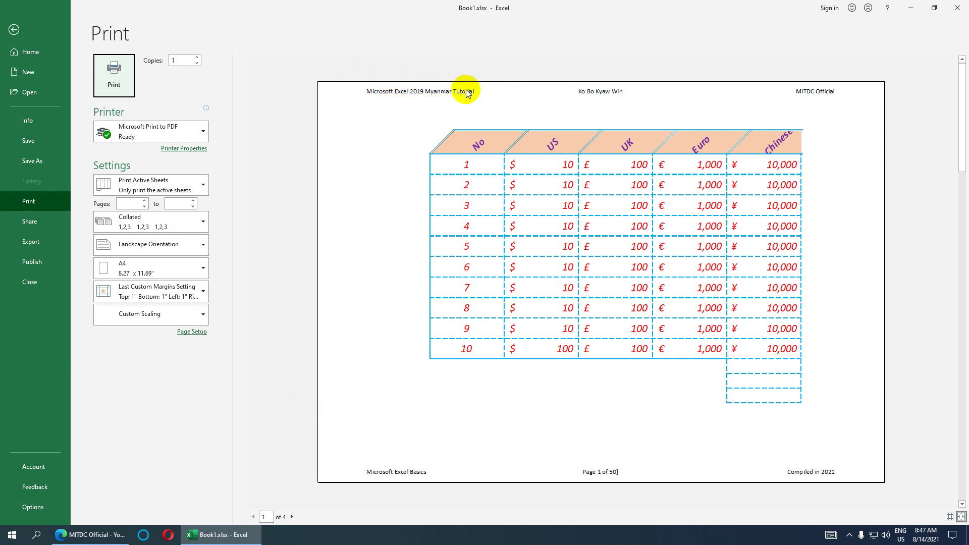
pyautogui.click(14, 30)
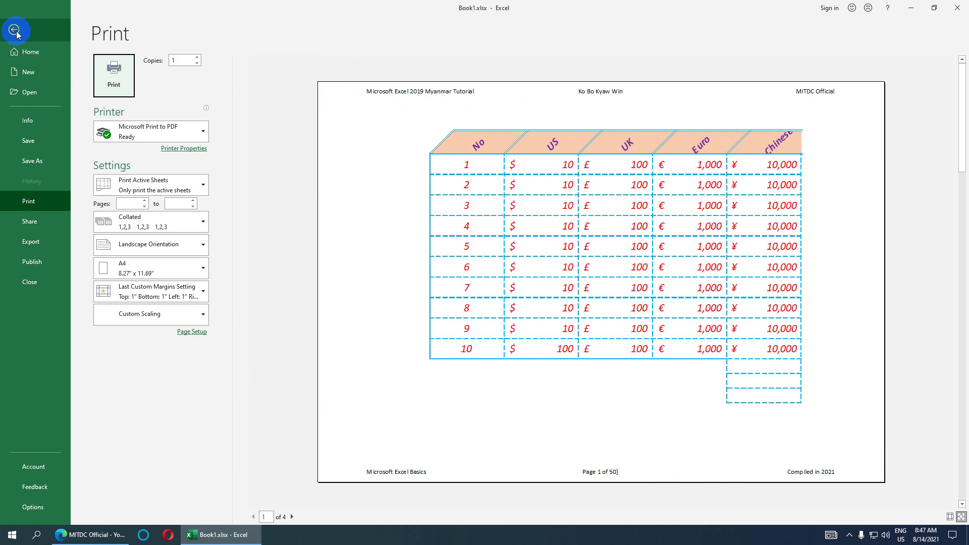
# From the print preview, enter new header and footer margins in Page Setup, with 0.4 typed for the header
pyautogui.click(195, 331)
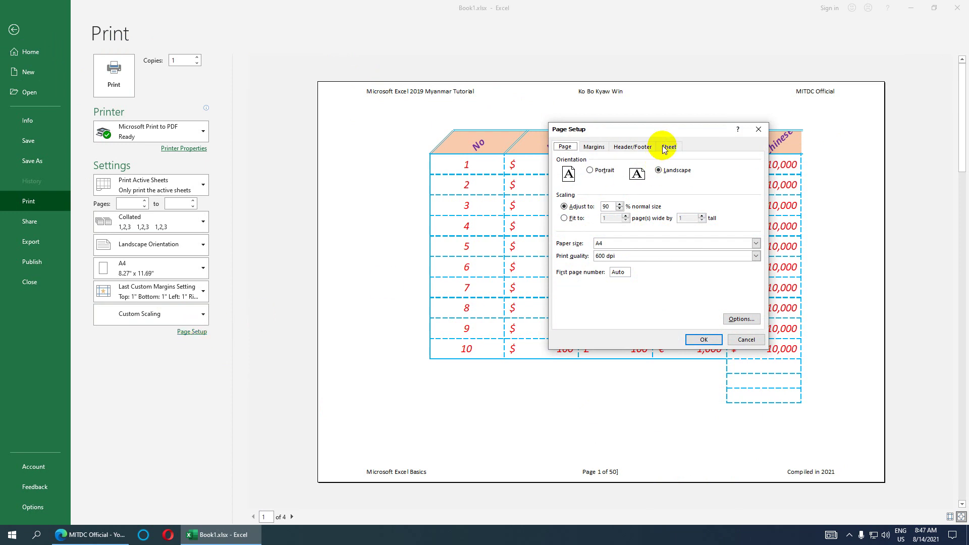
pyautogui.moveTo(656, 131); pyautogui.dragTo(222, 35)
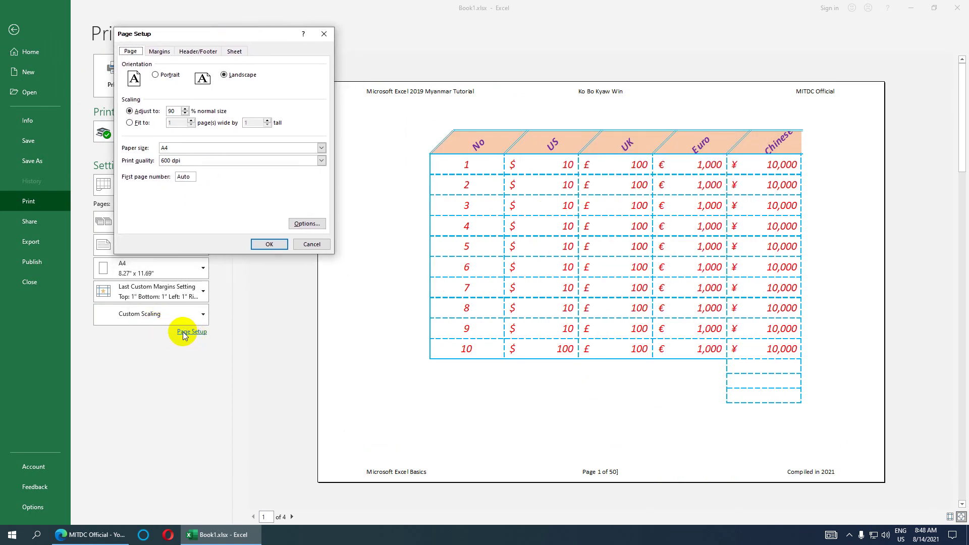
pyautogui.moveTo(188, 30); pyautogui.dragTo(245, 38)
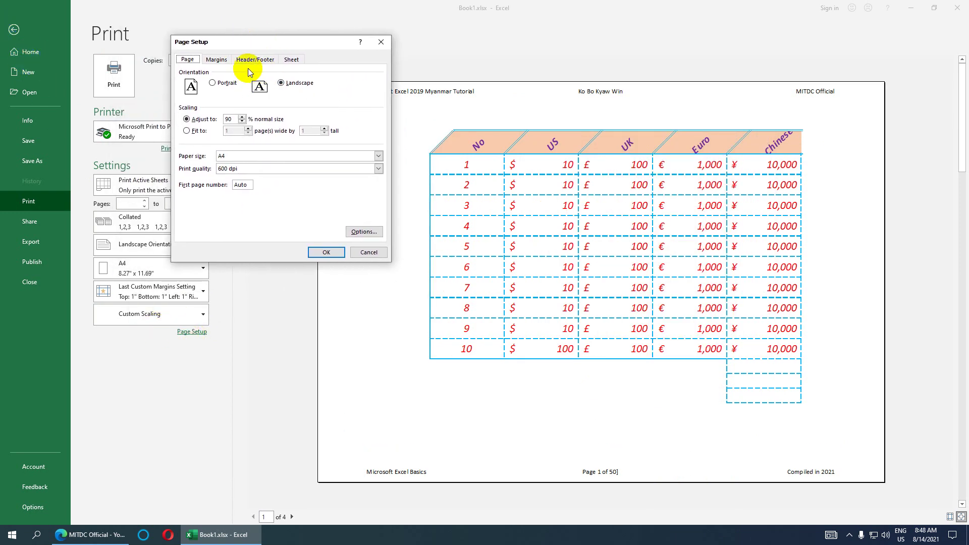
pyautogui.click(216, 60)
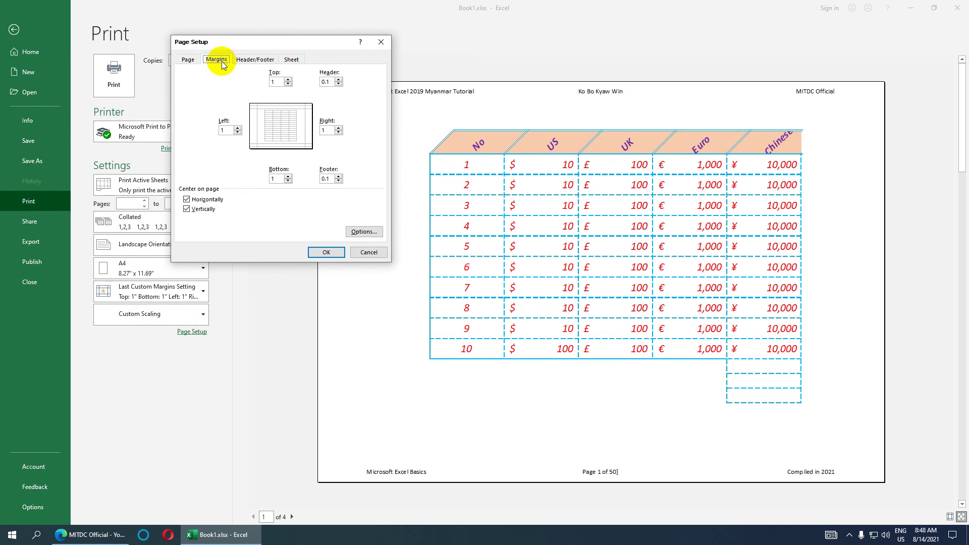
pyautogui.click(332, 83)
pyautogui.write('0.4')
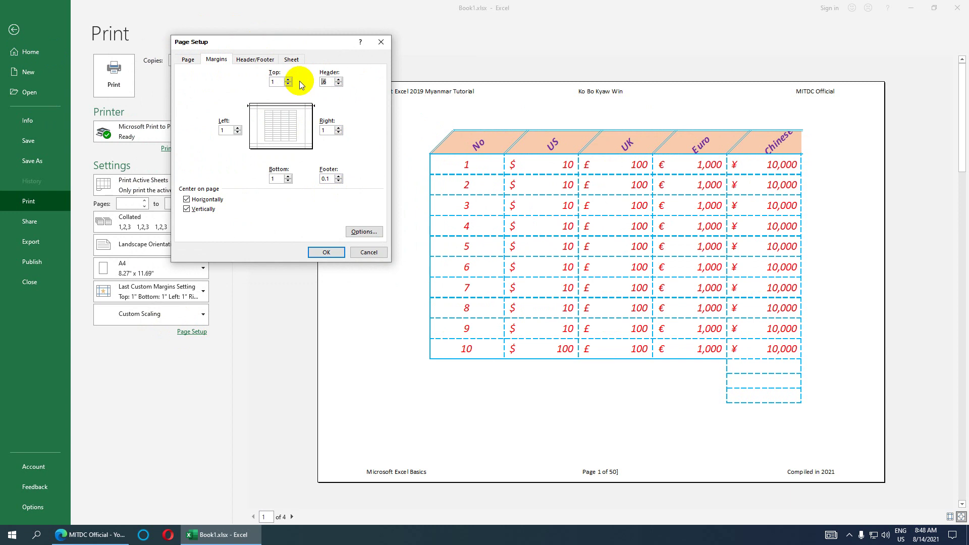
pyautogui.click(276, 178)
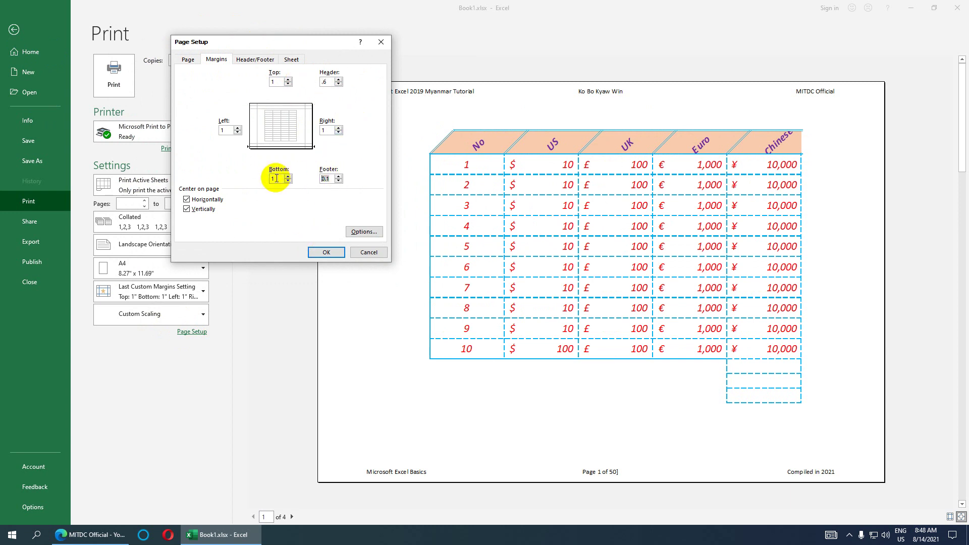
pyautogui.click(332, 179)
pyautogui.write('.6')
pyautogui.click(323, 252)
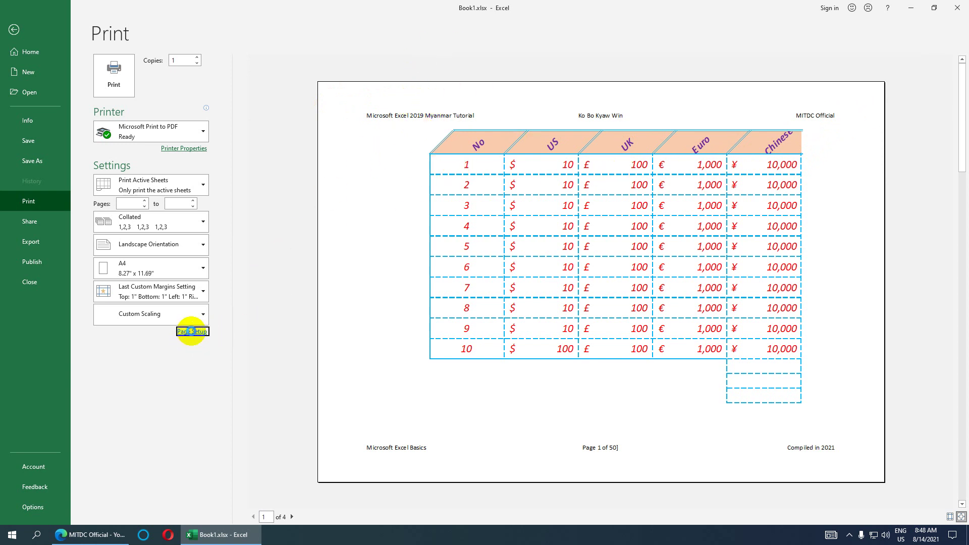
pyautogui.click(190, 331)
pyautogui.click(379, 40)
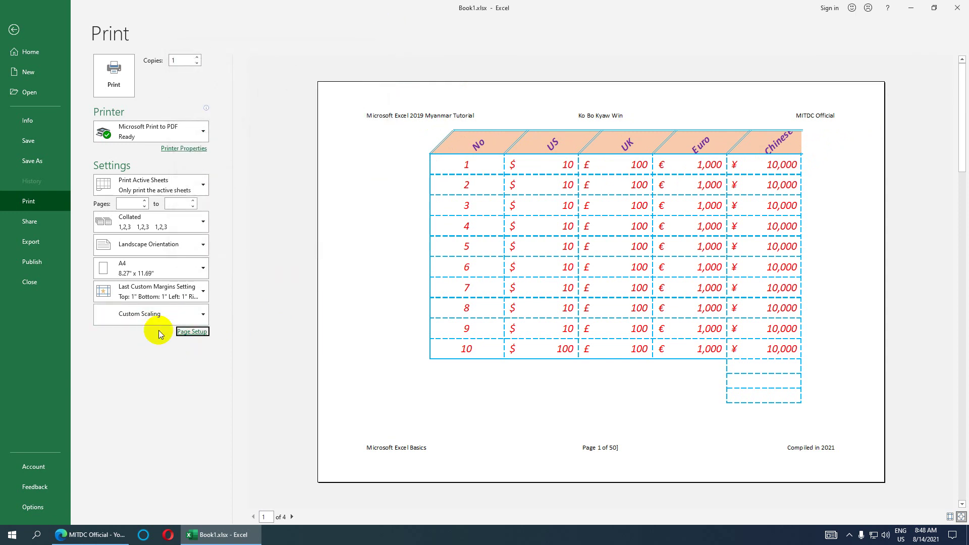
# Back on the worksheet, open Page Setup from Page Layout and review its Margins and Header/Footer tabs
pyautogui.click(14, 36)
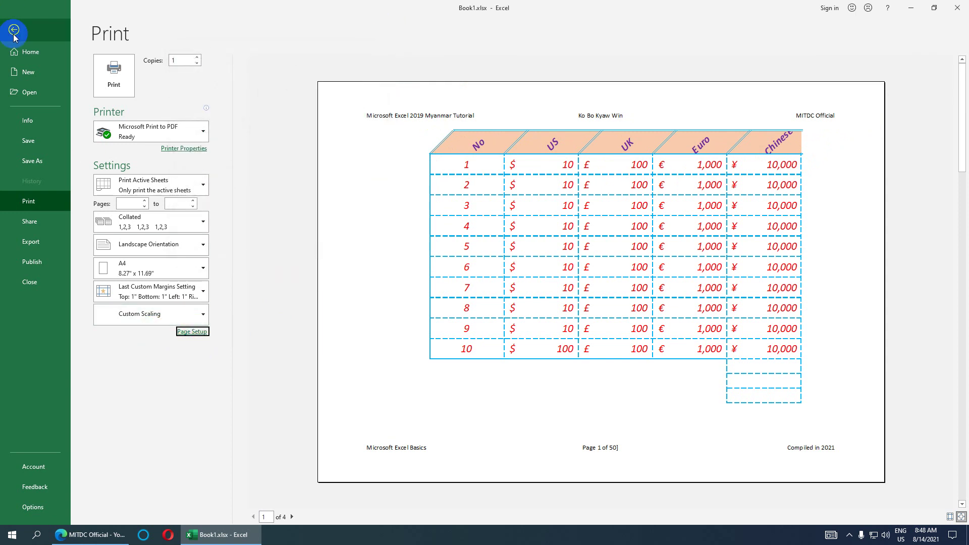
pyautogui.click(115, 25)
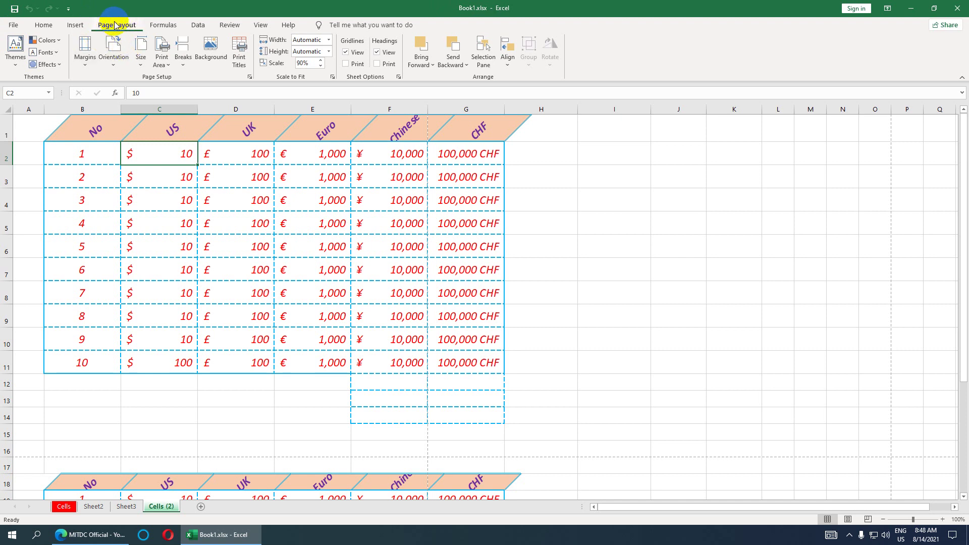
pyautogui.click(248, 76)
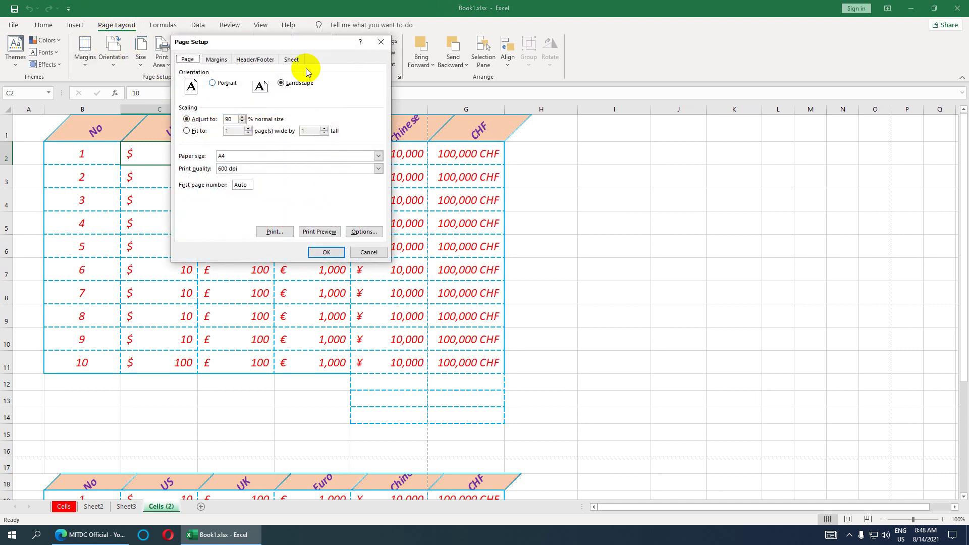
pyautogui.moveTo(320, 42); pyautogui.dragTo(710, 107)
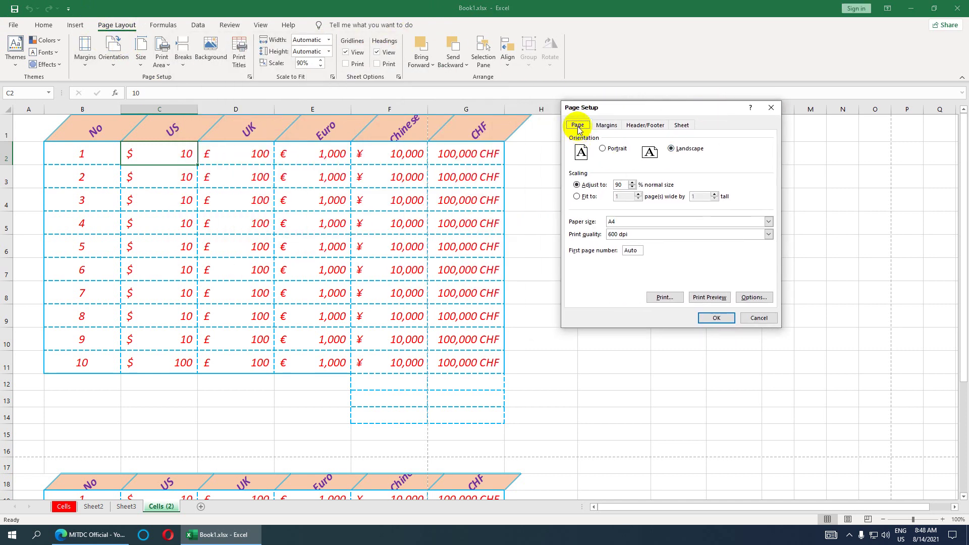
pyautogui.click(606, 126)
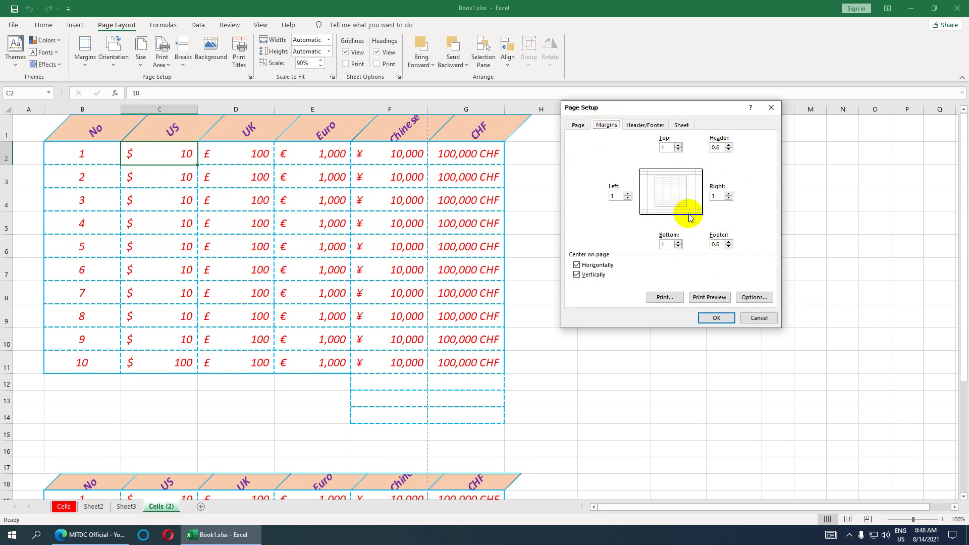
pyautogui.click(645, 125)
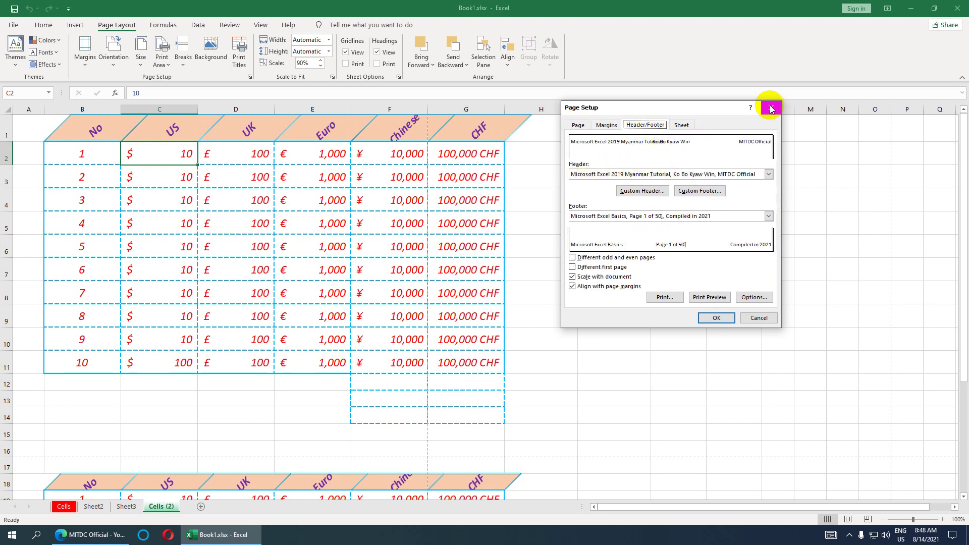
pyautogui.click(665, 297)
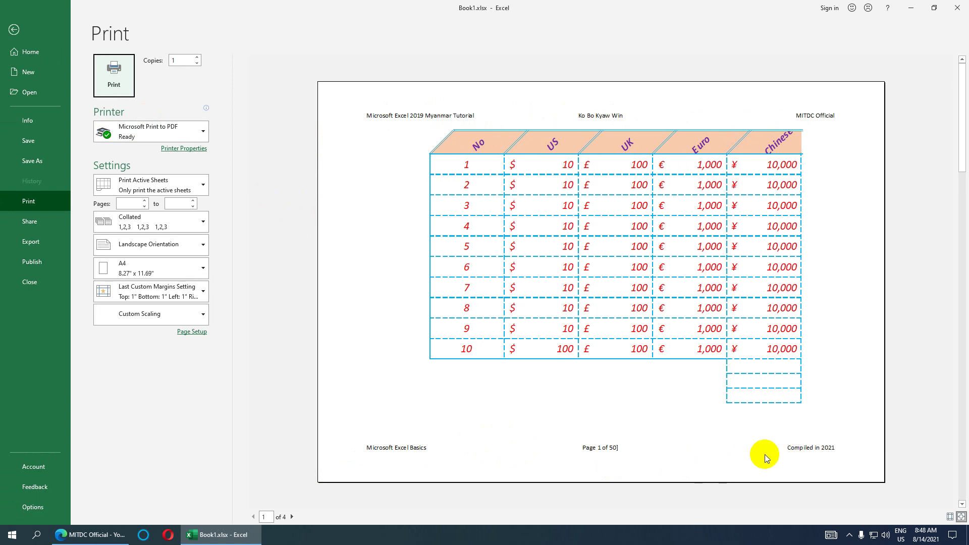
pyautogui.click(15, 29)
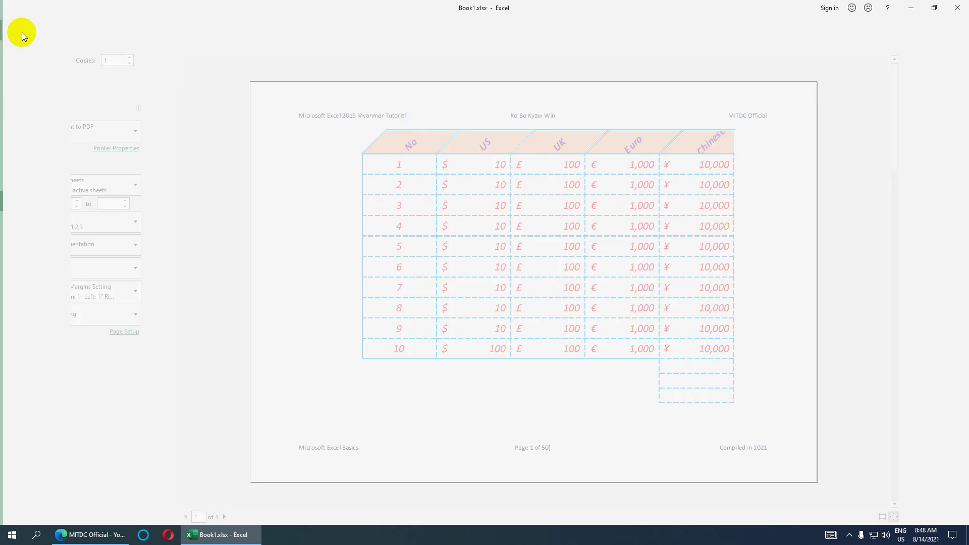
# Inspect the Custom Footer sections in Page Setup, then preview the centre footer 'Page 1 of 50]'
pyautogui.click(249, 77)
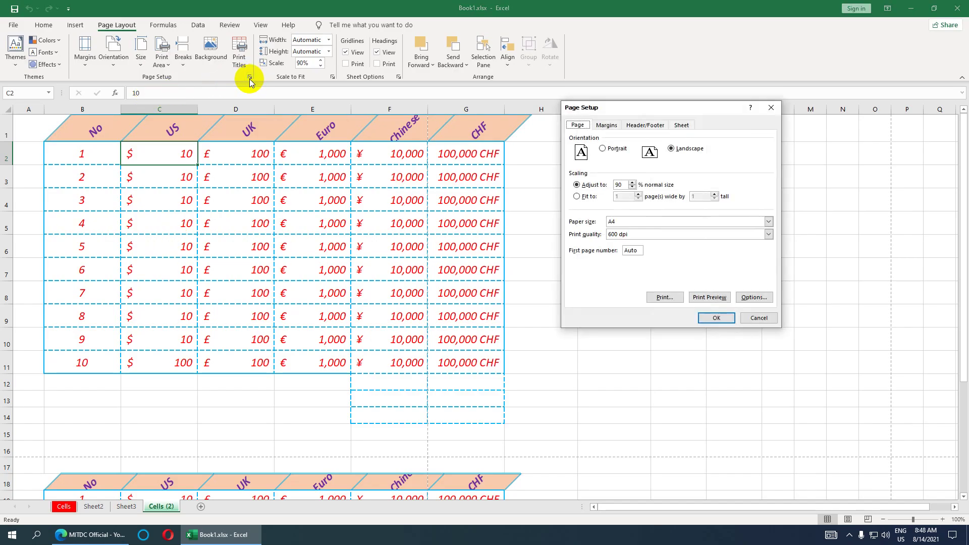
pyautogui.click(650, 127)
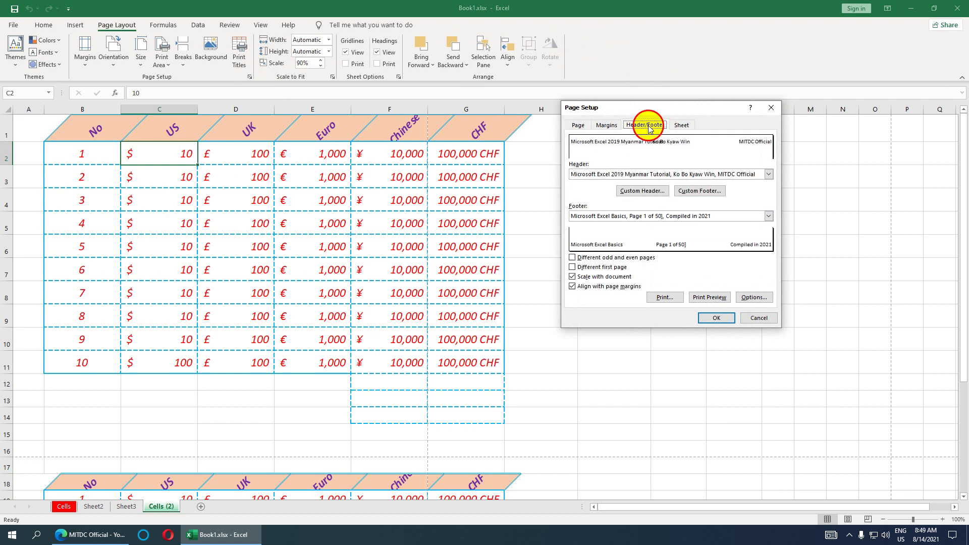
pyautogui.click(707, 194)
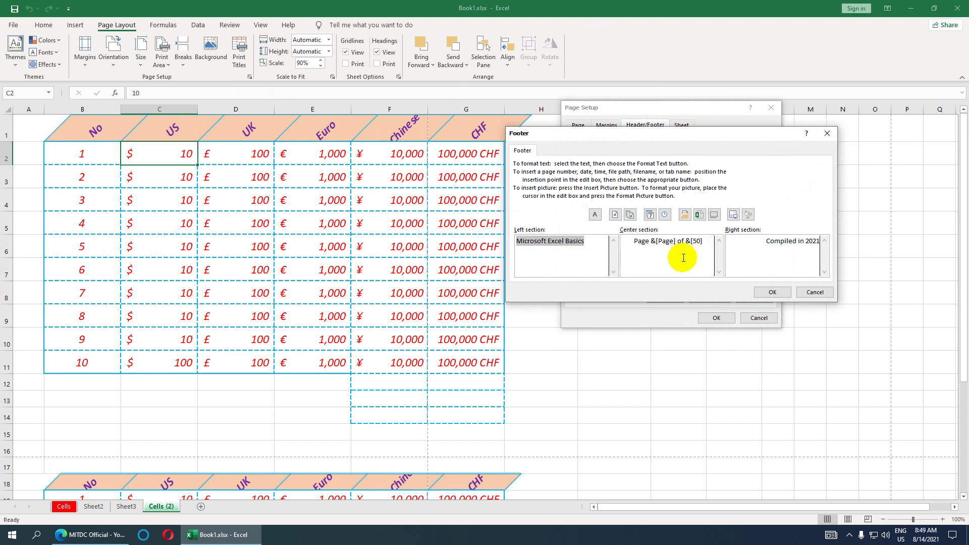
pyautogui.click(827, 133)
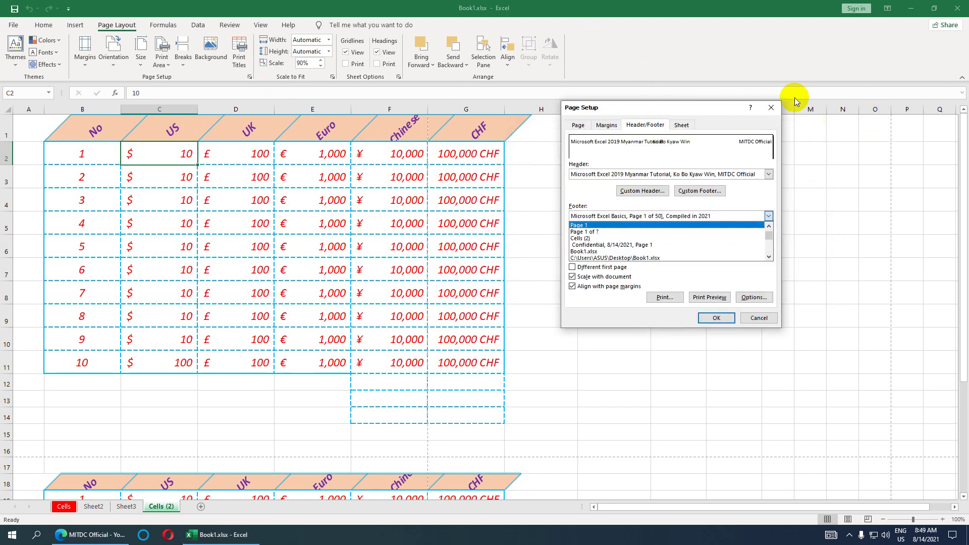
pyautogui.click(770, 108)
pyautogui.click(770, 107)
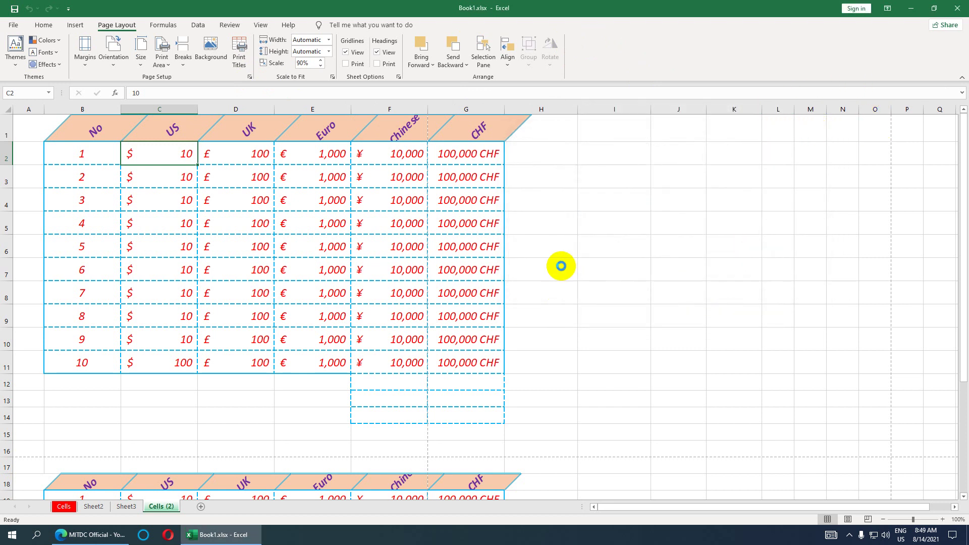
pyautogui.hotkey('ctrl', 'p')
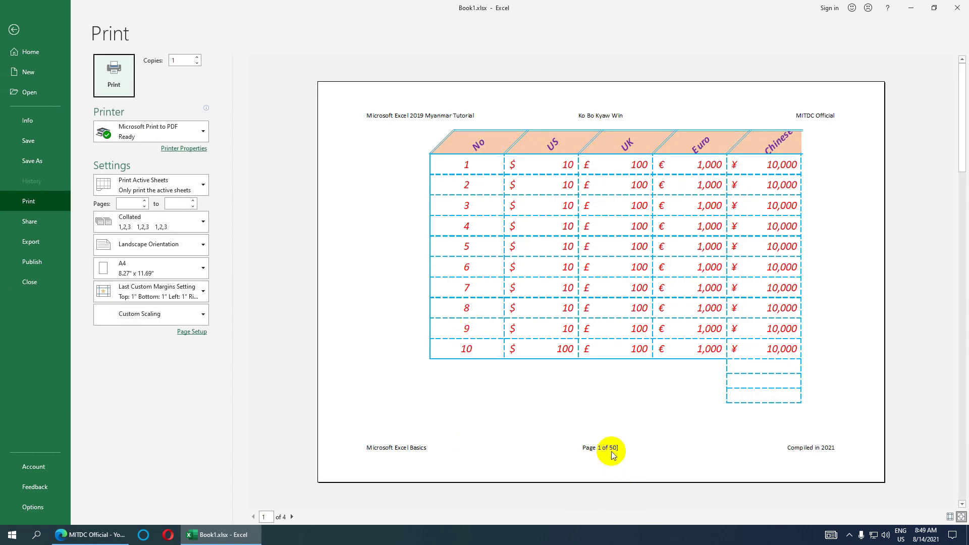
pyautogui.click(14, 29)
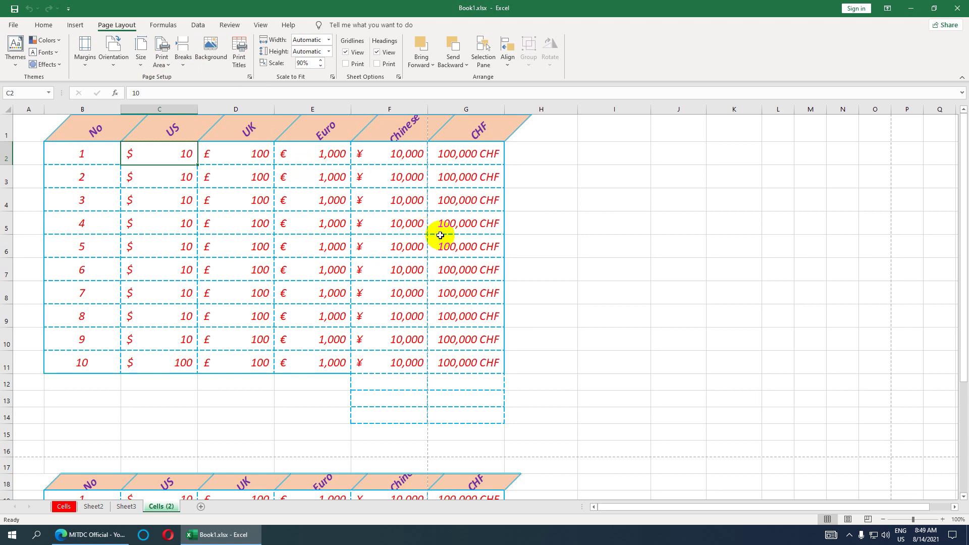
# Edit the centre section of the custom footer to print 'Page 1 of 100]' and confirm it in preview
pyautogui.click(249, 77)
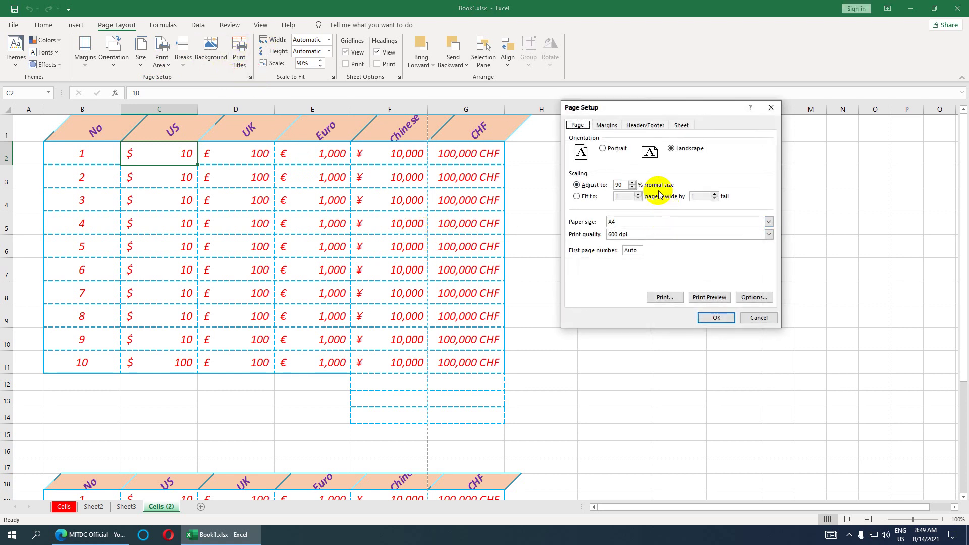
pyautogui.click(645, 125)
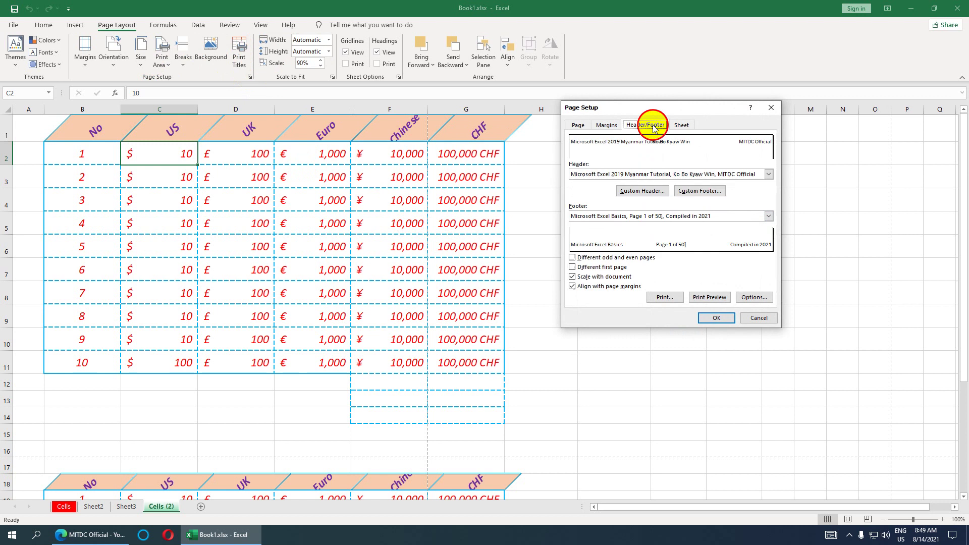
pyautogui.click(716, 191)
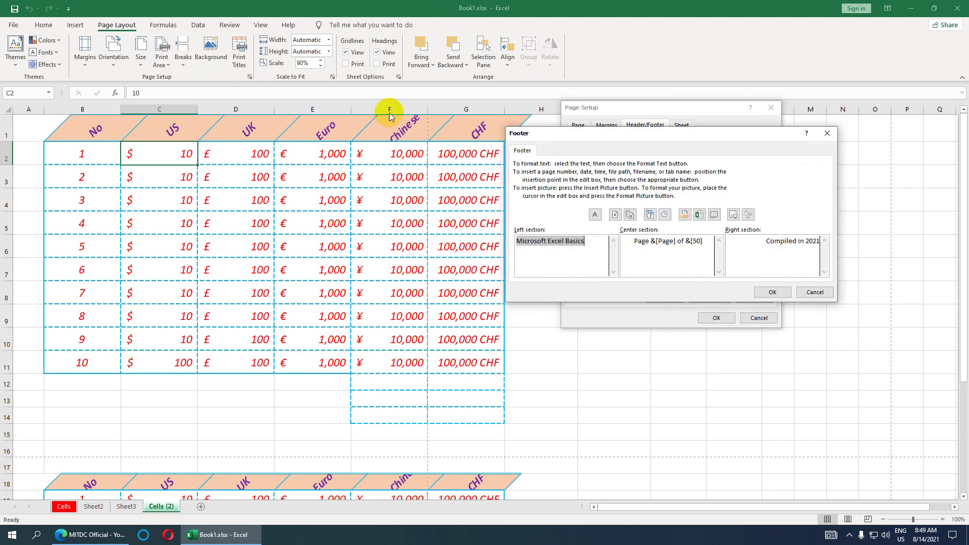
pyautogui.click(699, 241)
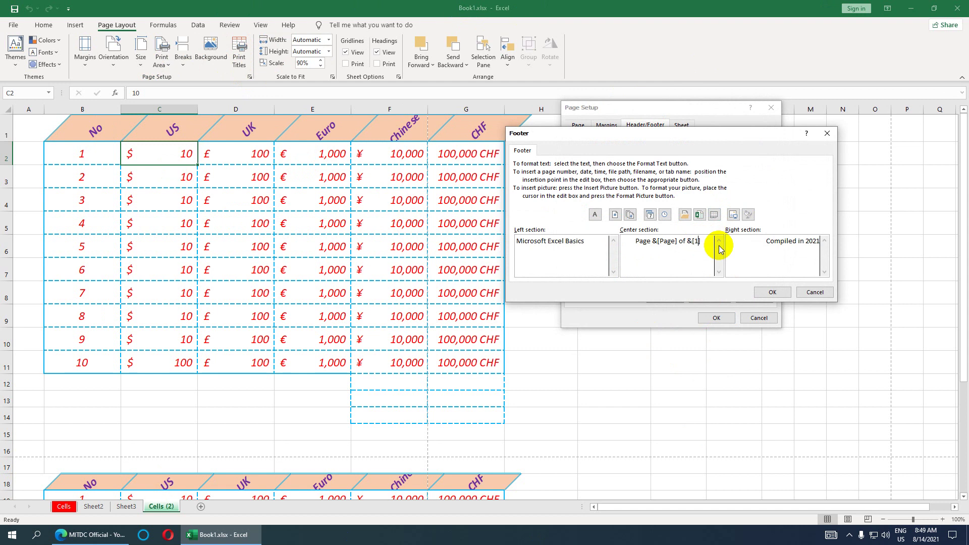
pyautogui.click(772, 293)
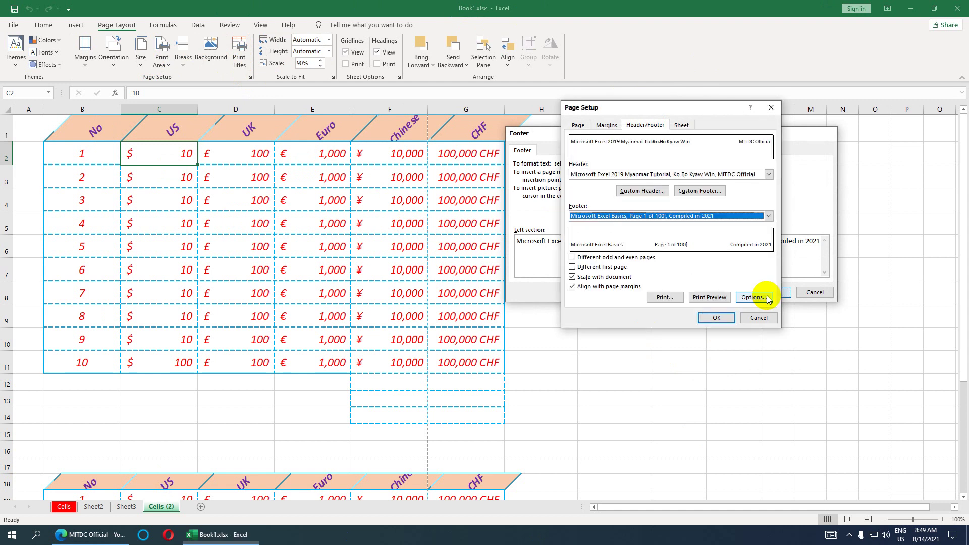
pyautogui.click(716, 317)
pyautogui.hotkey('ctrl', 'p')
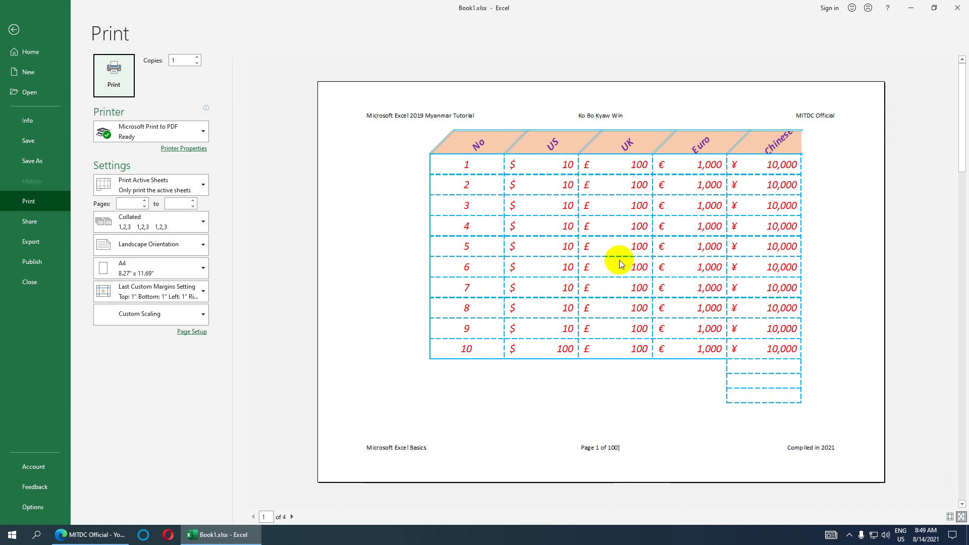
pyautogui.click(13, 31)
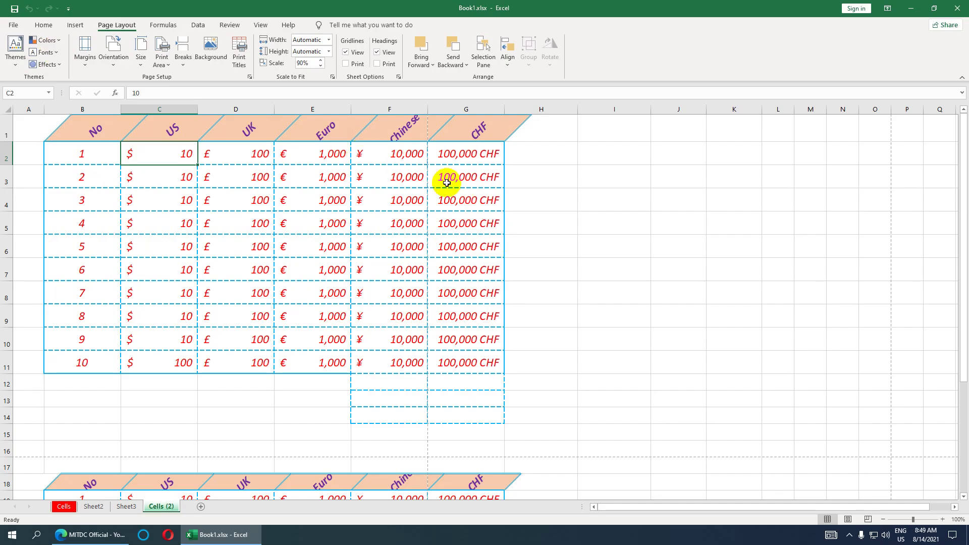
# Tick 'Different odd and even pages' and 'Different first page' in Page Setup's Header/Footer settings
pyautogui.click(249, 77)
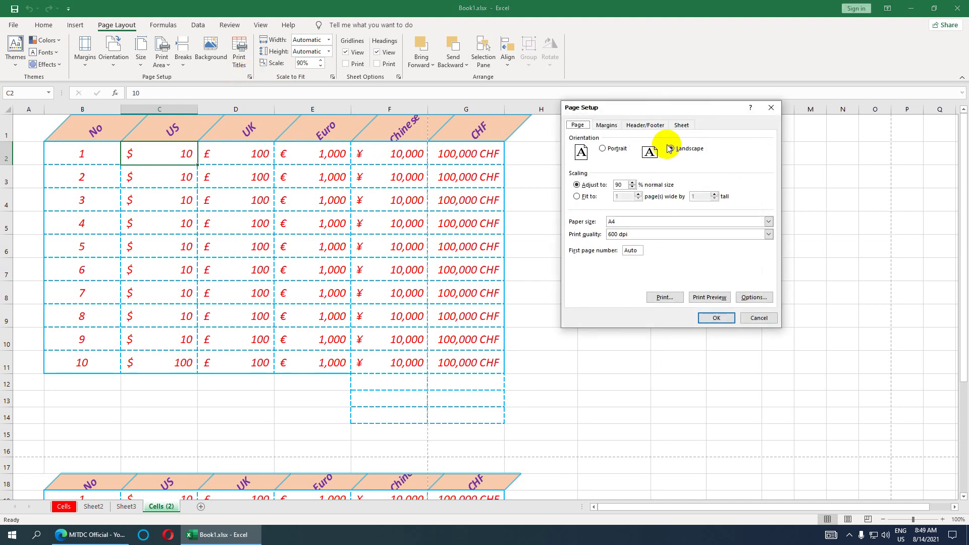
pyautogui.click(646, 125)
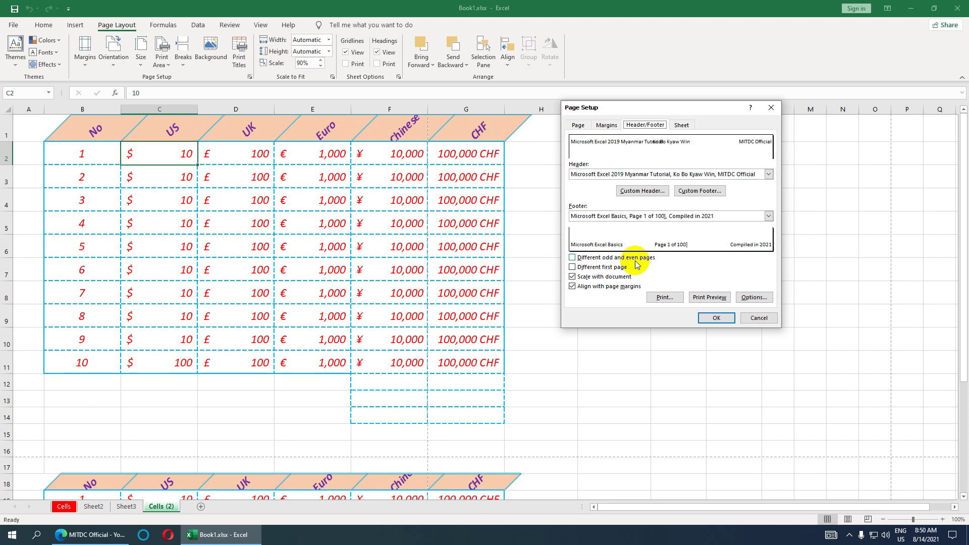
pyautogui.click(574, 259)
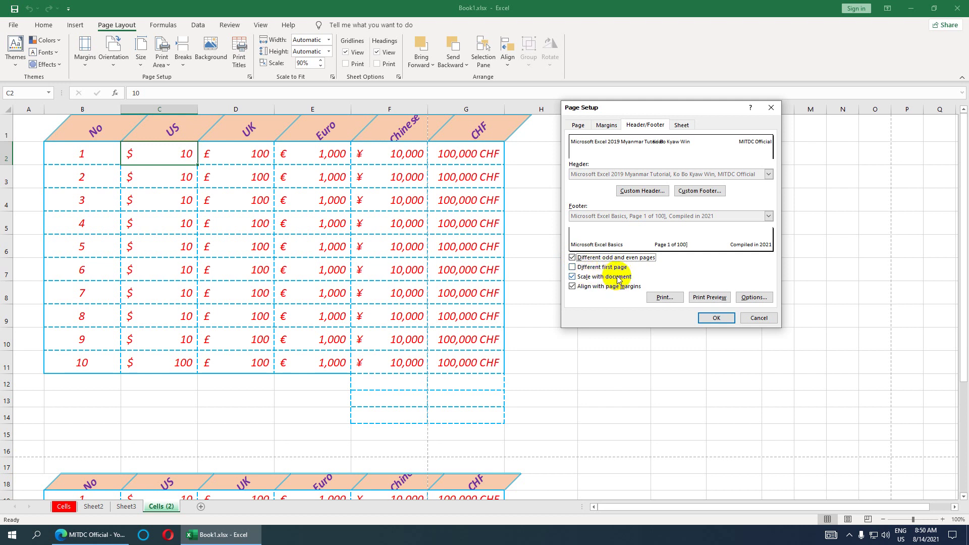
pyautogui.click(572, 267)
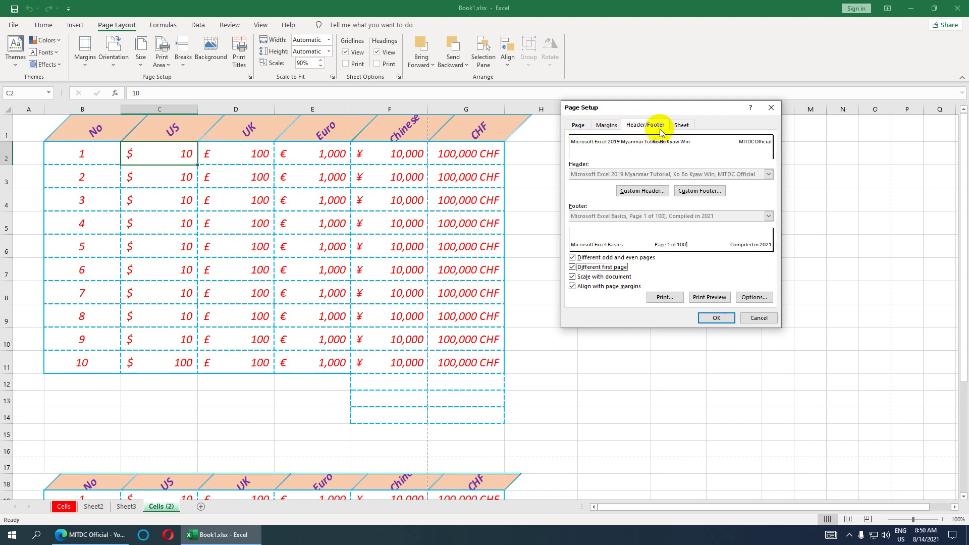
pyautogui.click(680, 127)
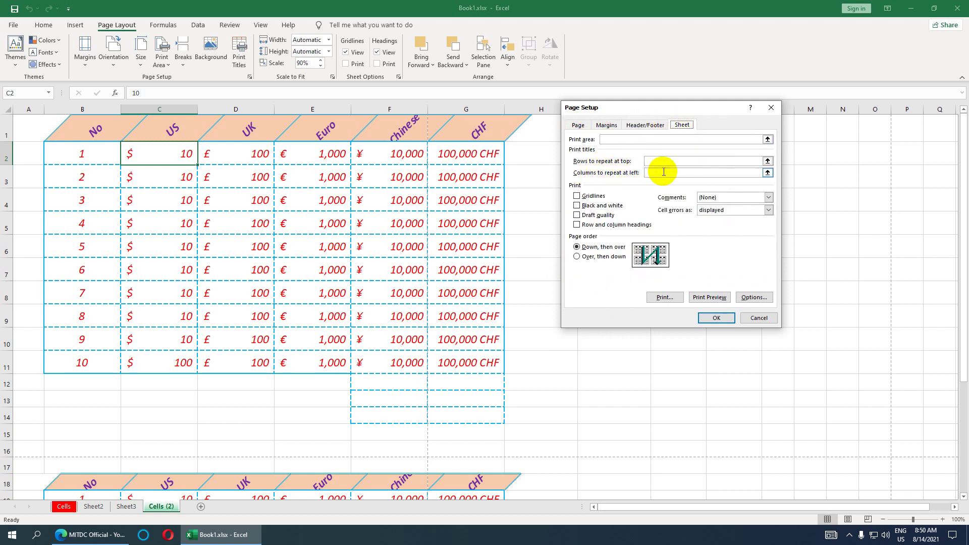
# Drag-select the table on the sheet to make $A$1:$H$16 the print area
pyautogui.click(610, 139)
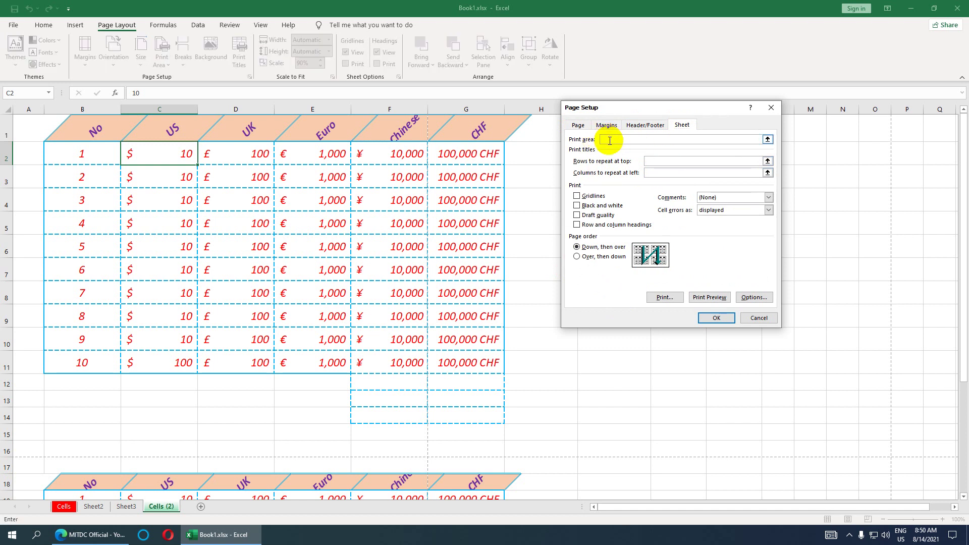
pyautogui.moveTo(27, 126)
pyautogui.mouseDown()
pyautogui.moveTo(506, 382)
pyautogui.moveTo(509, 449)
pyautogui.mouseUp()
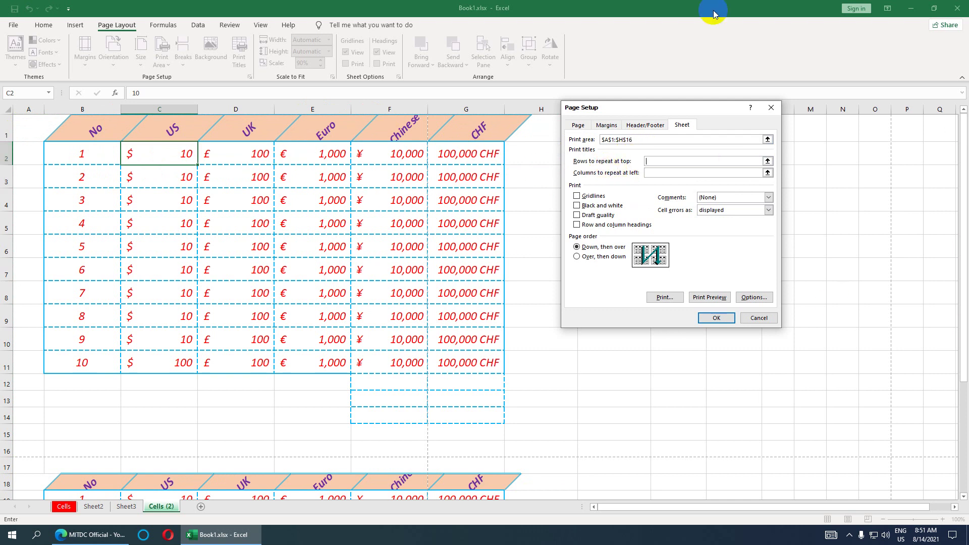
# Repeat rows $1:$1 at top and columns $A:$B at left, and turn on printed gridlines
pyautogui.click(39, 128)
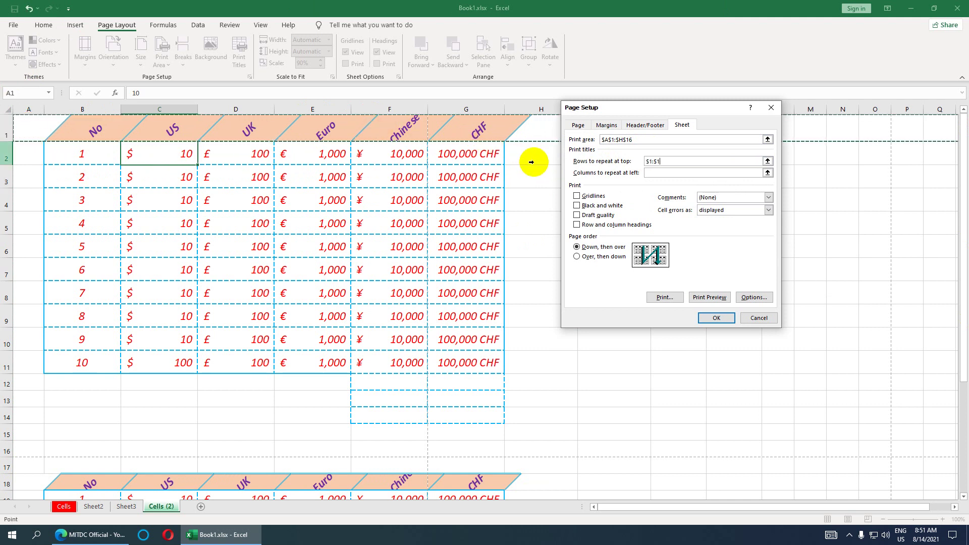
pyautogui.click(649, 169)
pyautogui.click(28, 129)
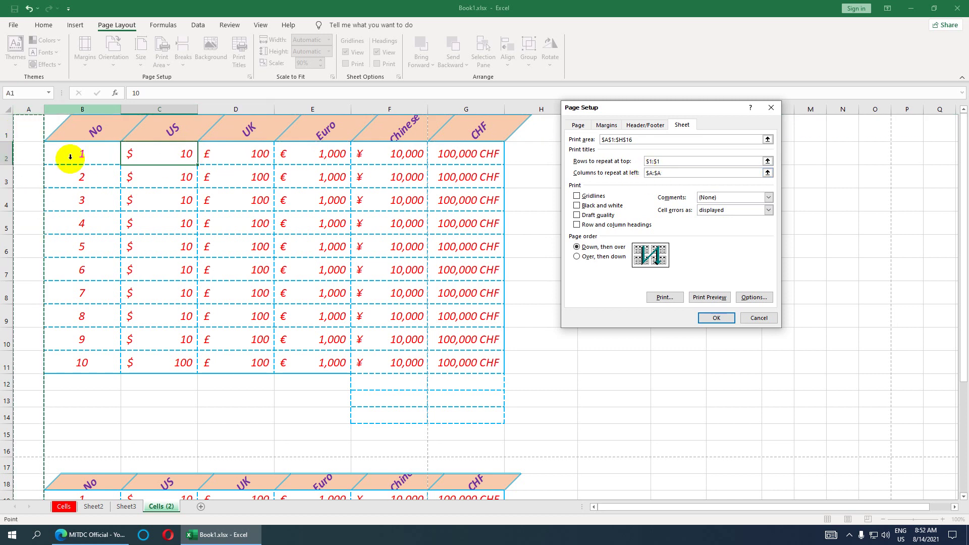
pyautogui.click(58, 129)
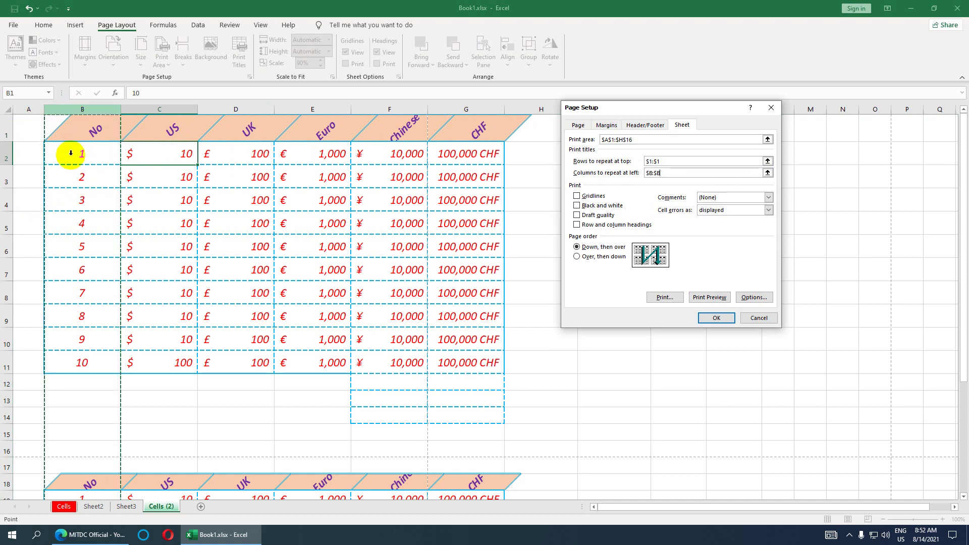
pyautogui.click(43, 111)
pyautogui.moveTo(43, 111); pyautogui.dragTo(75, 109)
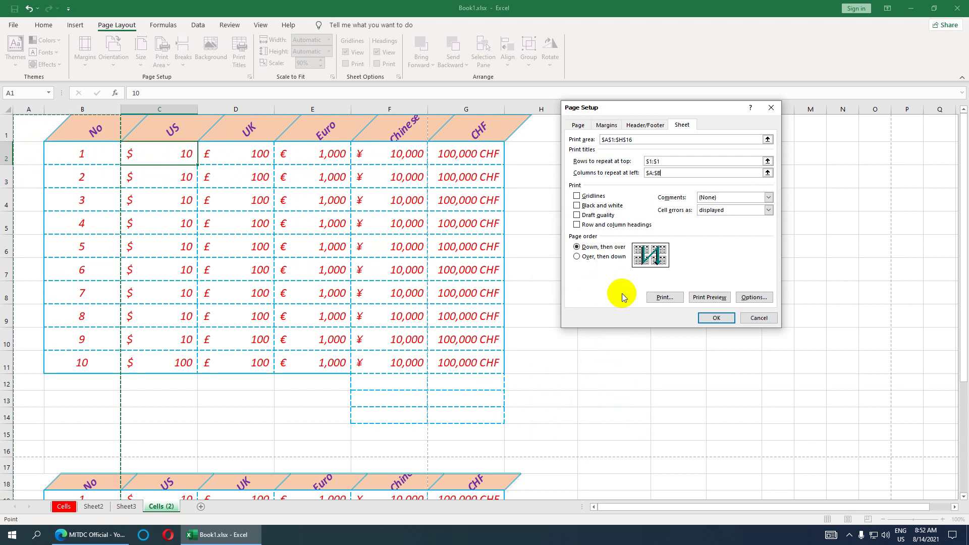
pyautogui.click(585, 196)
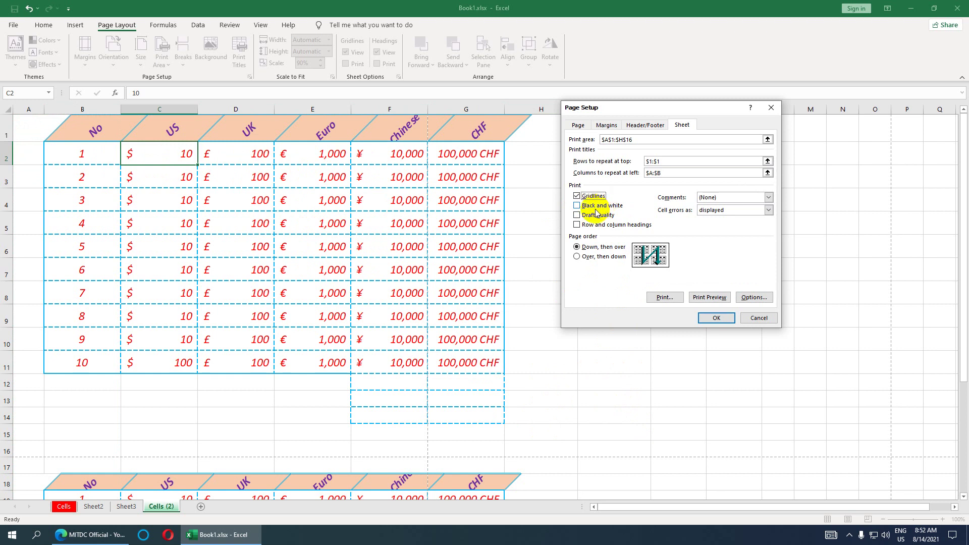
# Tick 'Black and white' and 'Row and column headings' on the Page Setup Sheet tab
pyautogui.click(586, 206)
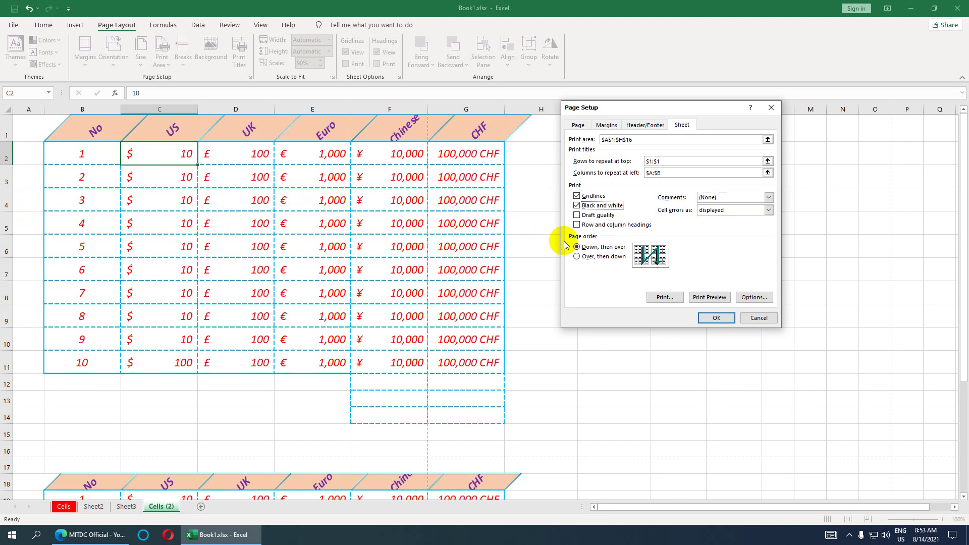
pyautogui.click(578, 225)
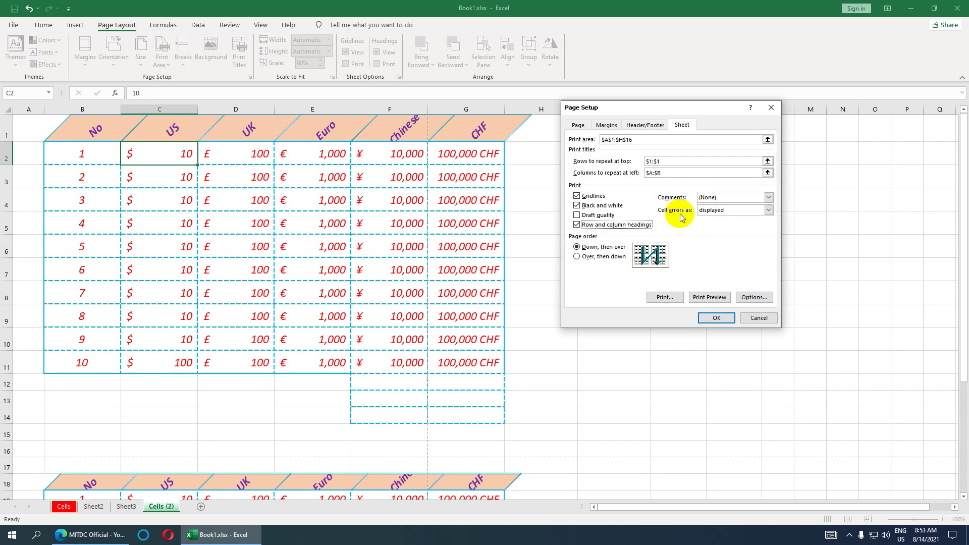
# Keep cell errors printed as displayed and comments set to none, then close Page Setup
pyautogui.click(725, 209)
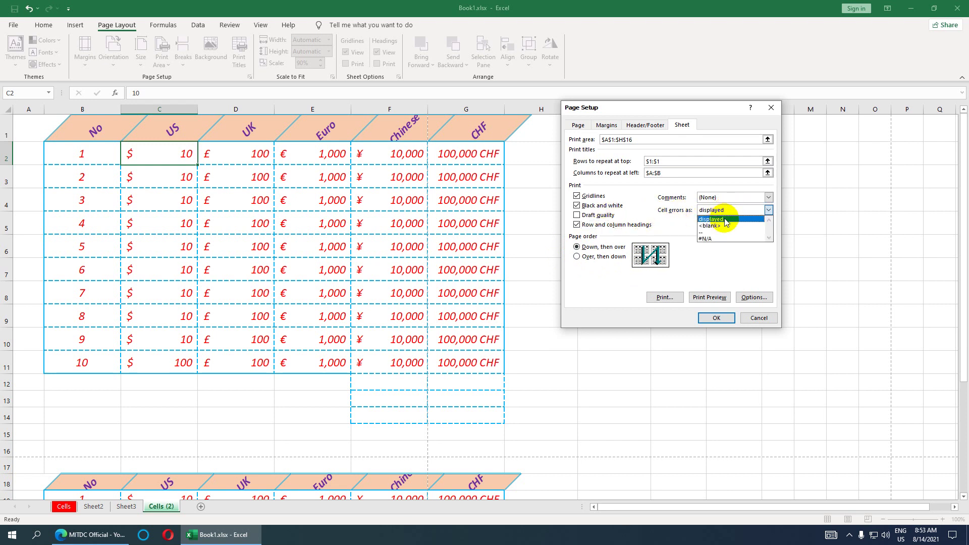
pyautogui.click(673, 218)
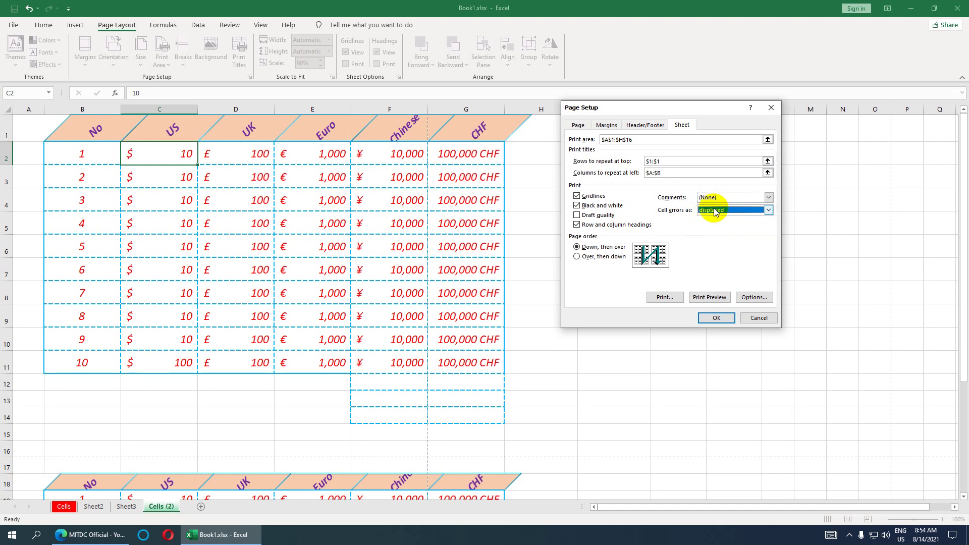
pyautogui.click(727, 197)
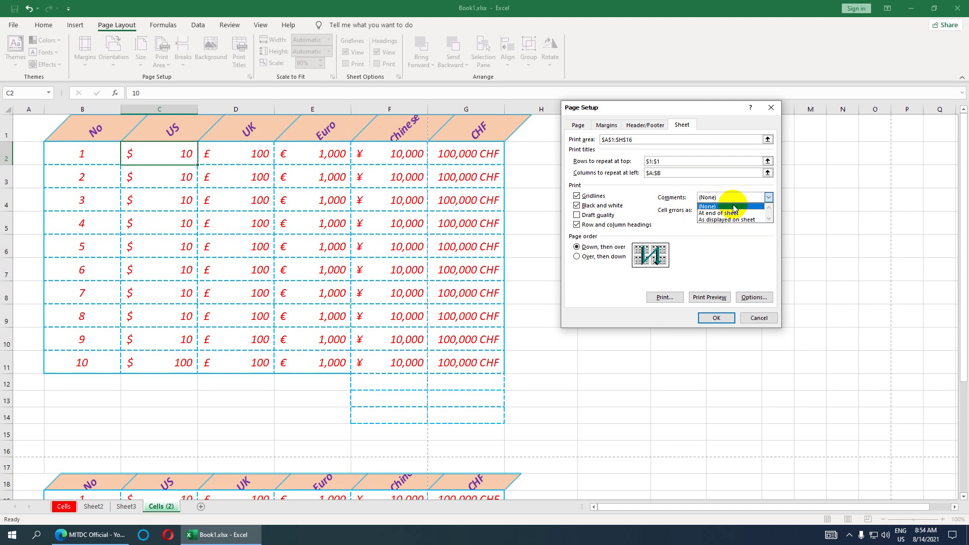
pyautogui.click(680, 230)
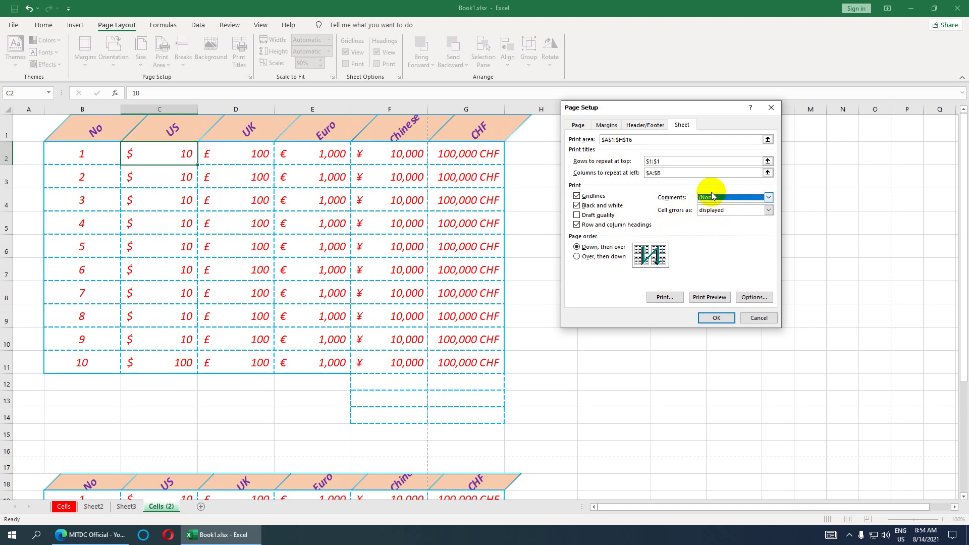
pyautogui.moveTo(755, 145); pyautogui.dragTo(664, 148)
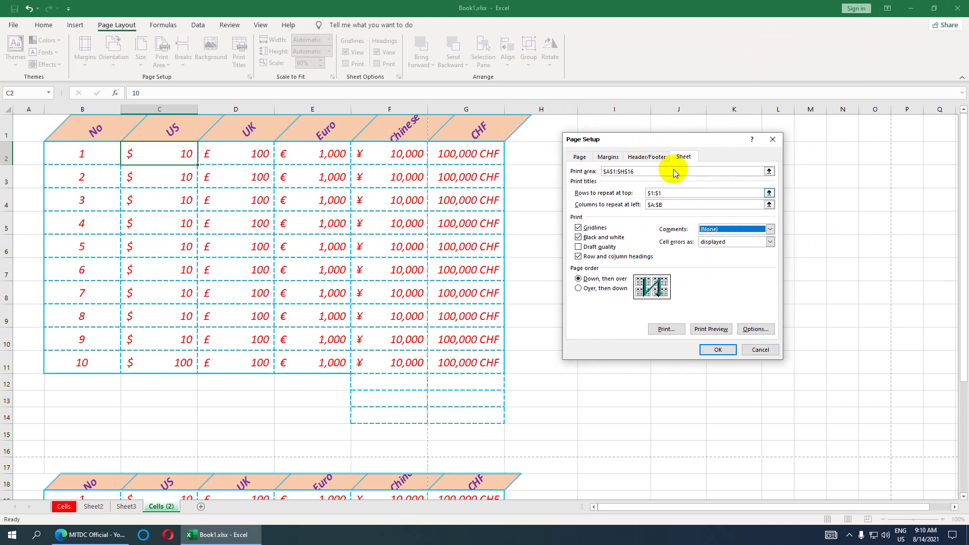
pyautogui.moveTo(667, 141); pyautogui.dragTo(644, 155)
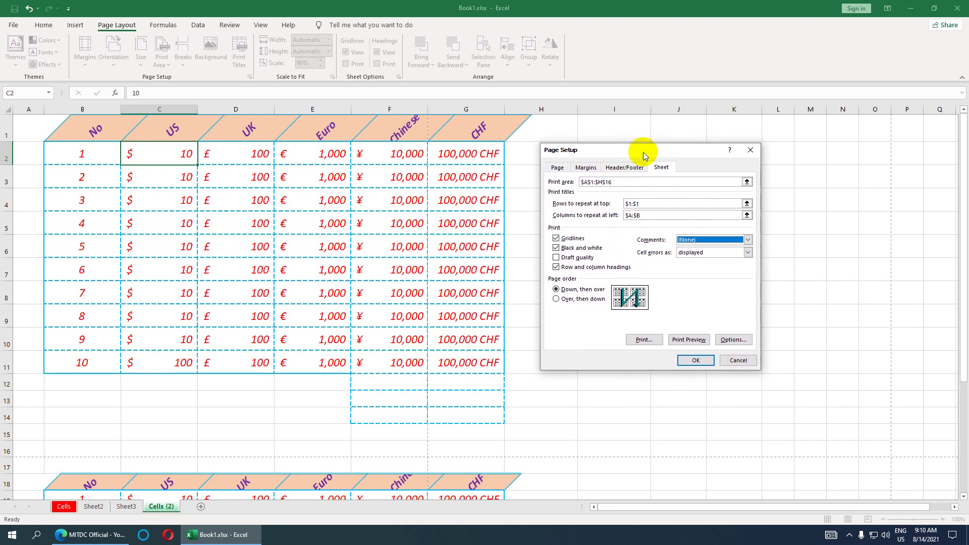
pyautogui.moveTo(633, 150); pyautogui.dragTo(623, 147)
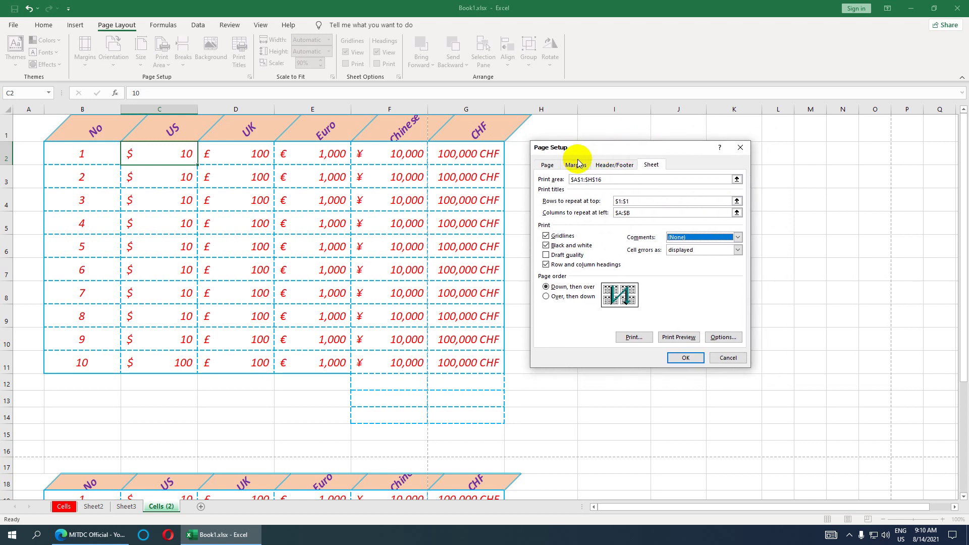
pyautogui.click(740, 147)
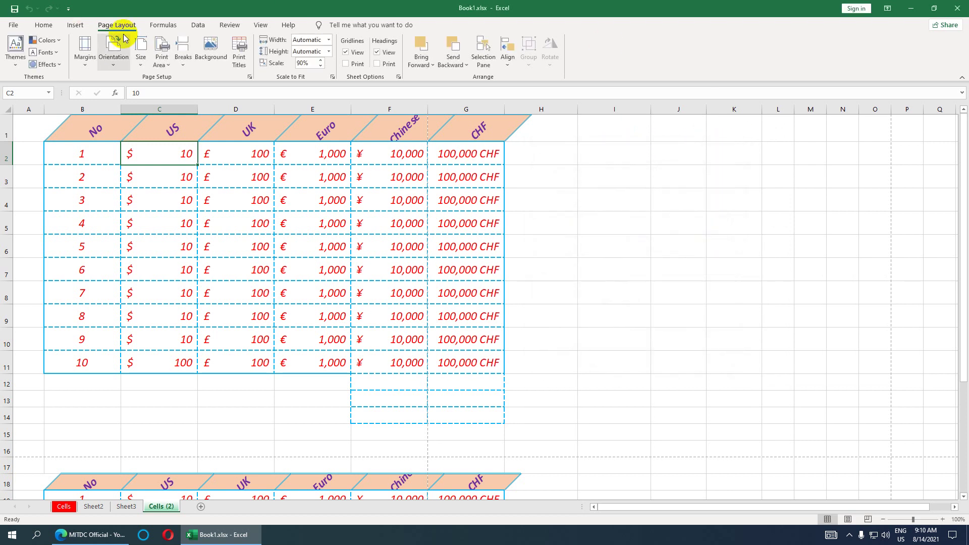
pyautogui.moveTo(25, 129)
pyautogui.mouseDown()
pyautogui.moveTo(320, 131)
pyautogui.moveTo(478, 363)
pyautogui.mouseUp()
pyautogui.doubleClick(79, 153)
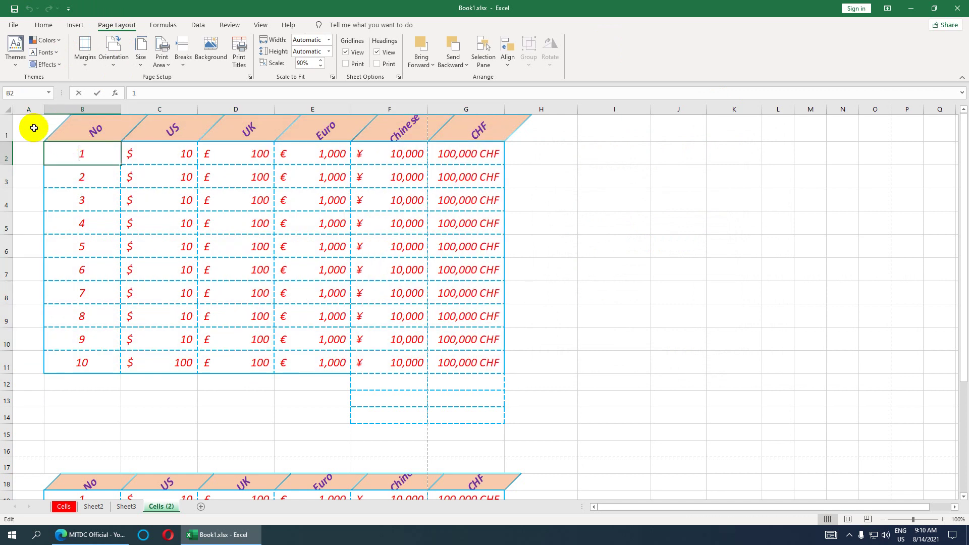
pyautogui.moveTo(34, 127); pyautogui.dragTo(522, 384)
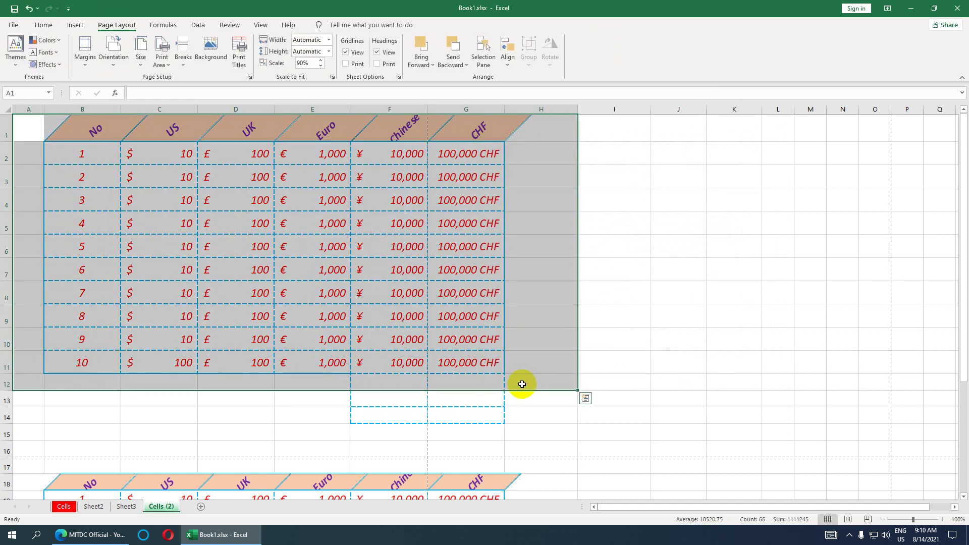
pyautogui.click(28, 130)
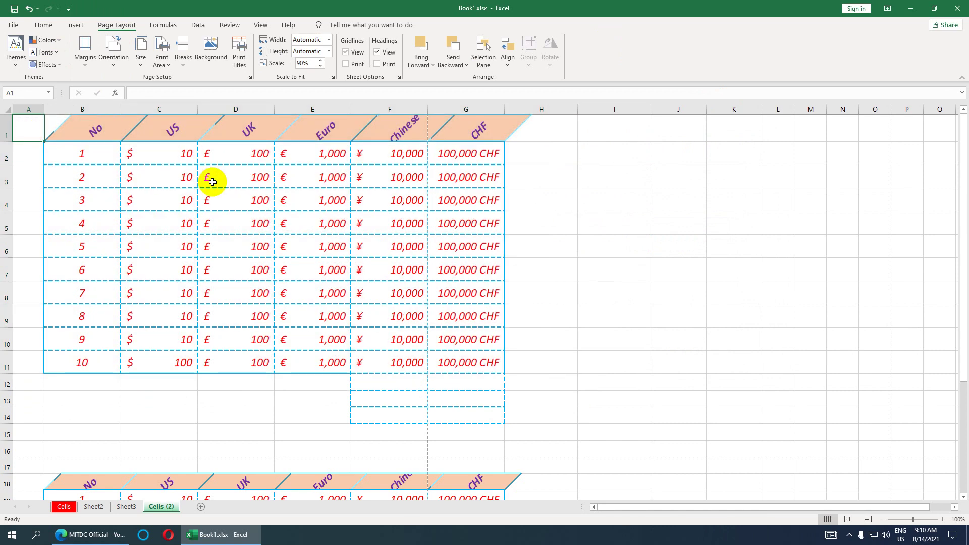
pyautogui.hotkey('ctrl', 'p')
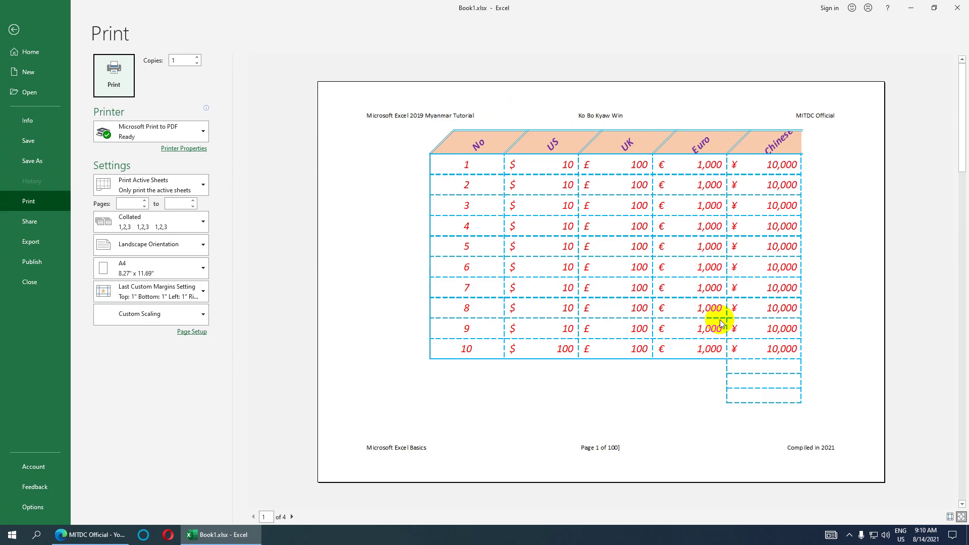
pyautogui.click(14, 30)
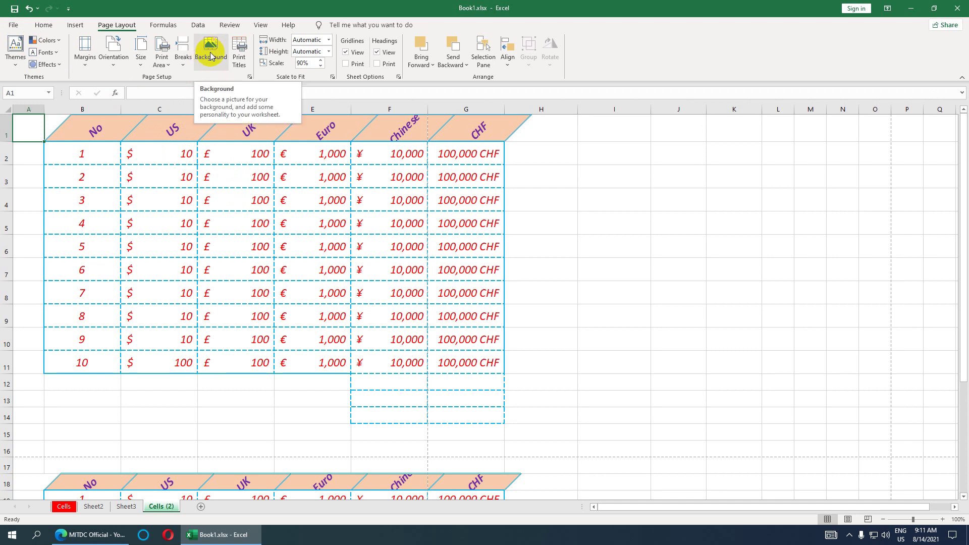
pyautogui.click(111, 27)
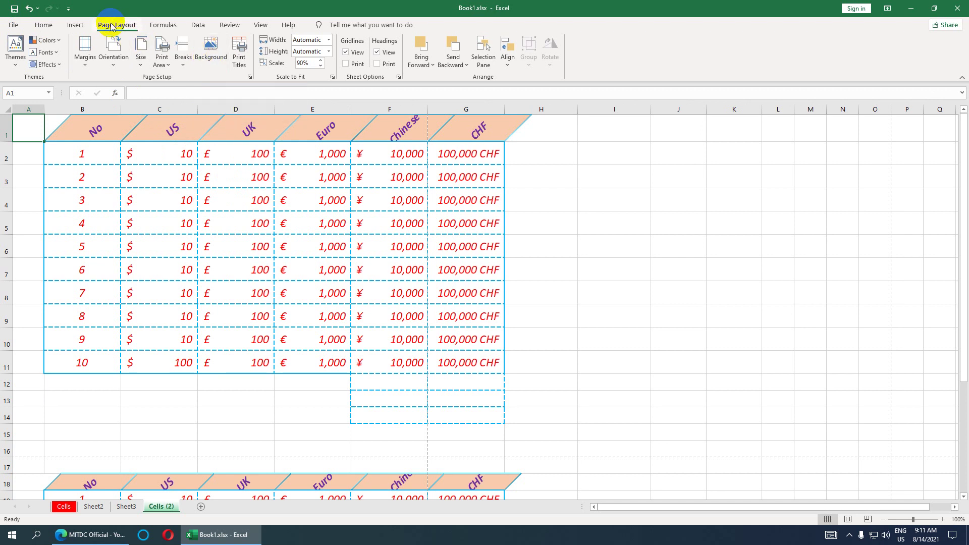
# Close the offline Sheet Background file browser and reopen Background to get file, Bing and OneDrive sources
pyautogui.click(211, 51)
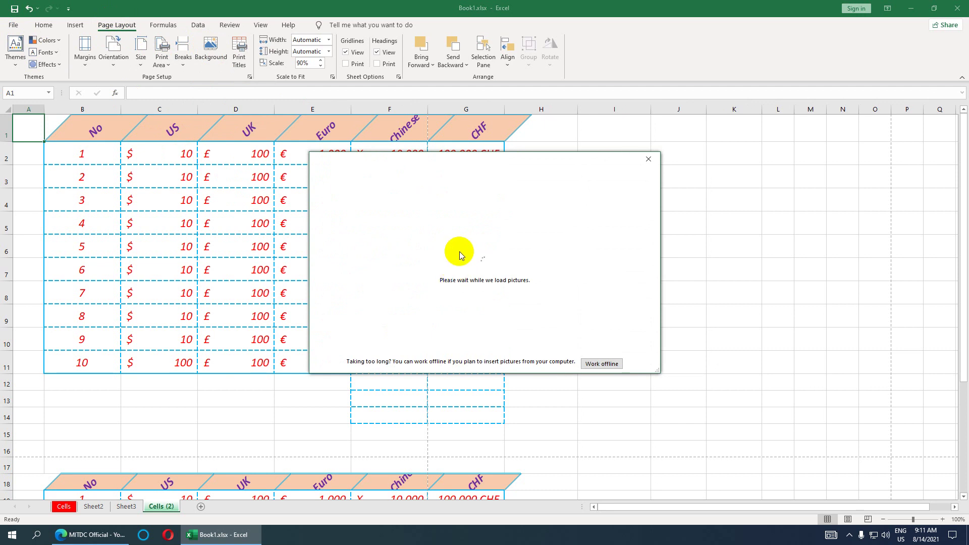
pyautogui.click(598, 364)
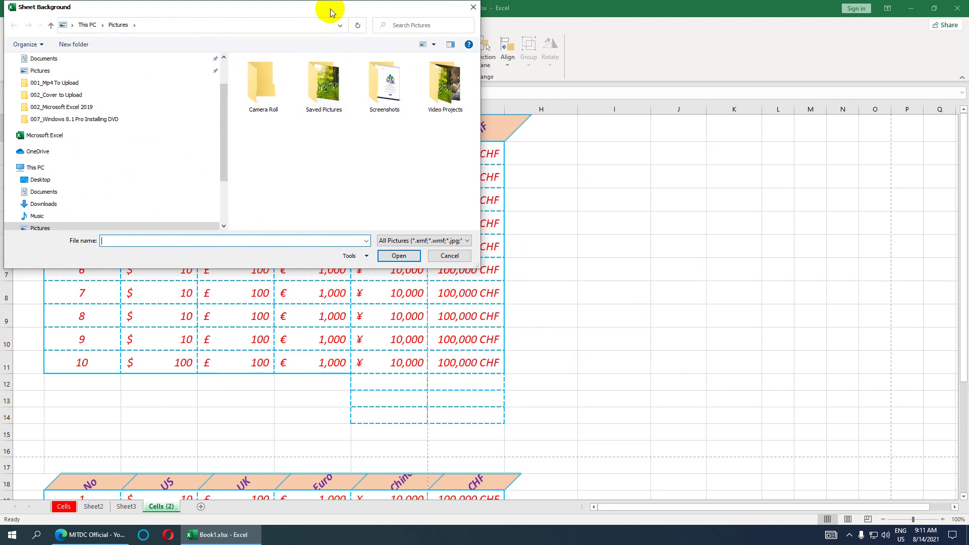
pyautogui.moveTo(331, 10); pyautogui.dragTo(551, 103)
pyautogui.moveTo(324, 86)
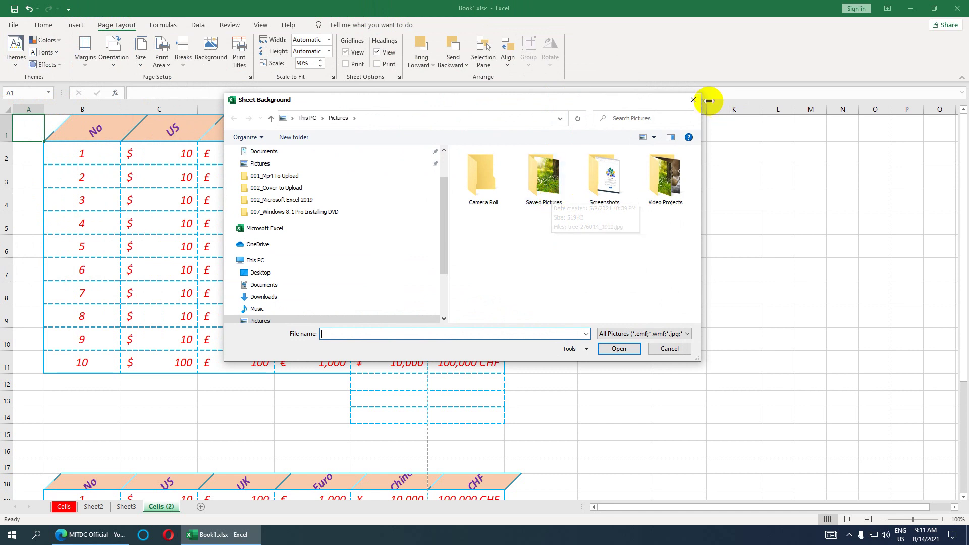
pyautogui.click(692, 99)
pyautogui.click(210, 64)
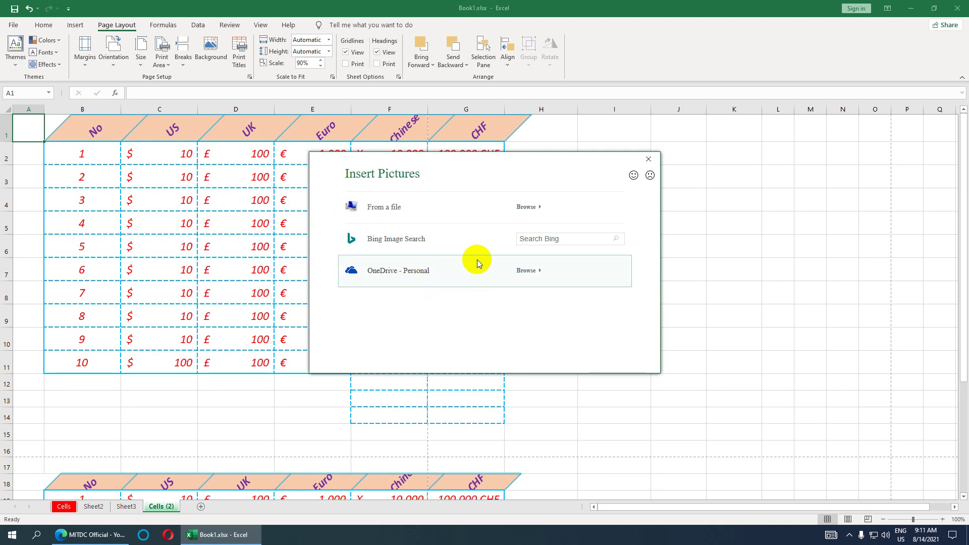
# Search Bing images for 'Background', toggling the Creative Commons only filter on and back off
pyautogui.click(536, 238)
pyautogui.write('background')
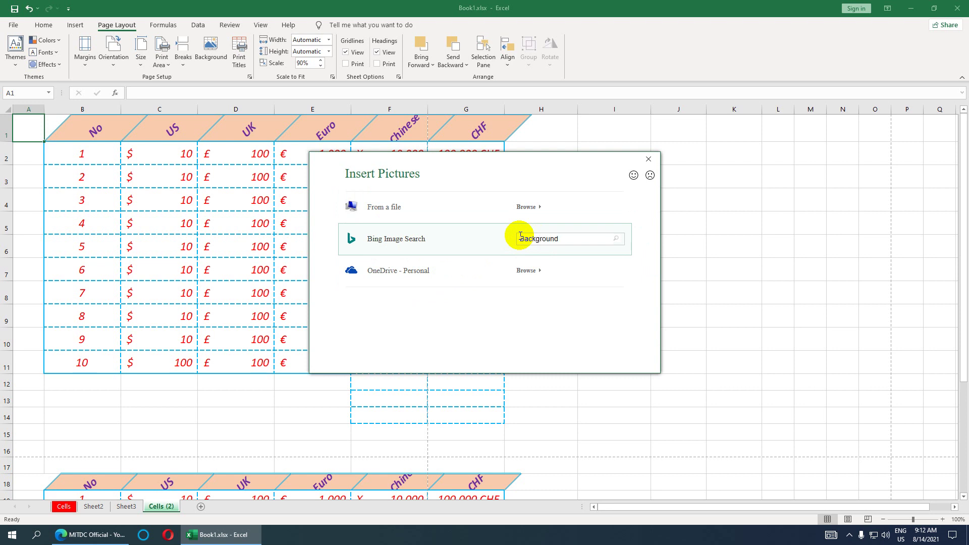
pyautogui.press('Return')
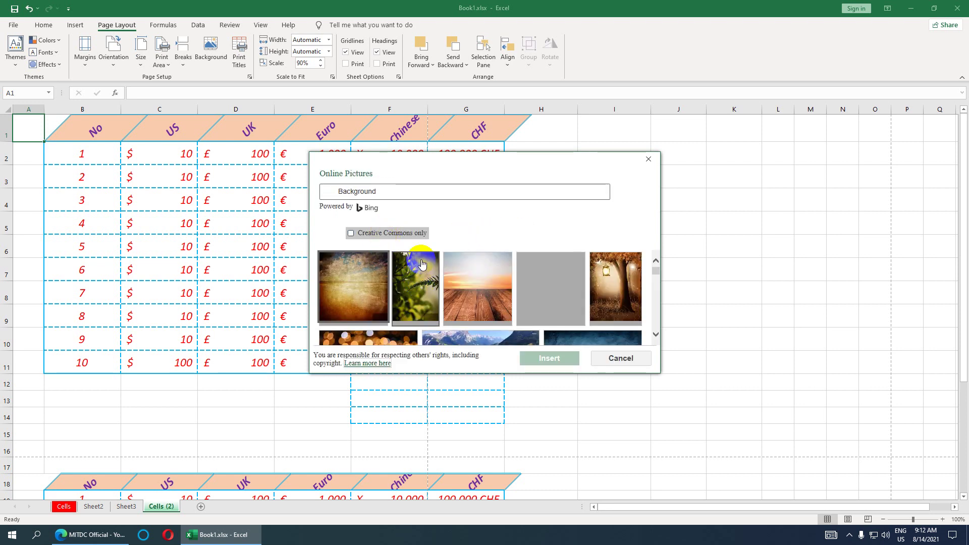
pyautogui.click(350, 232)
pyautogui.click(387, 275)
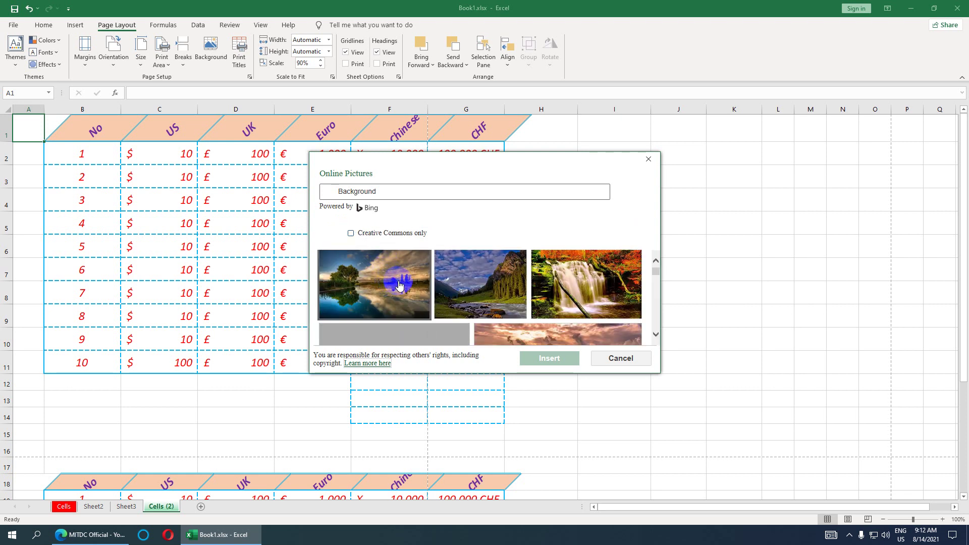
pyautogui.click(351, 232)
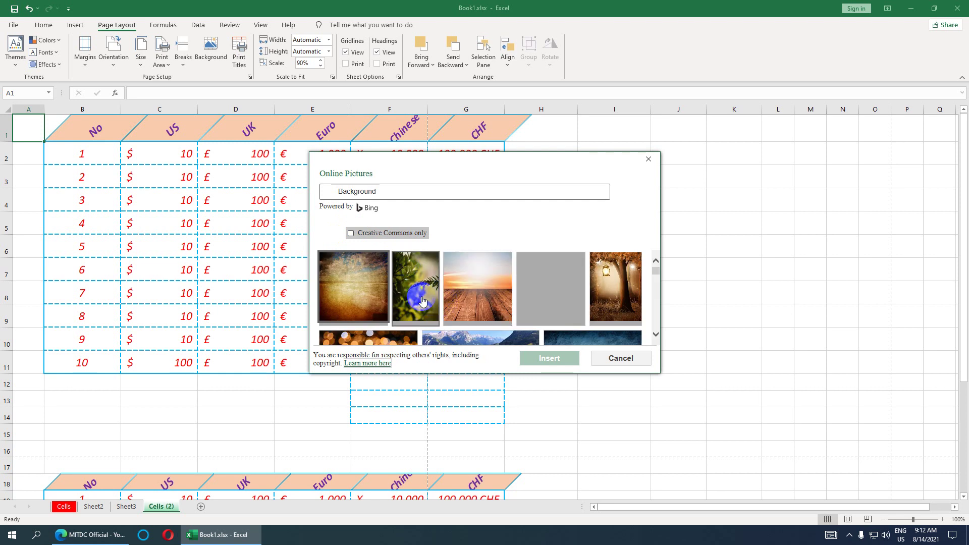
# Pick the mountain lake landscape from the results and insert it as the sheet background
pyautogui.scroll(-3, 424, 298)
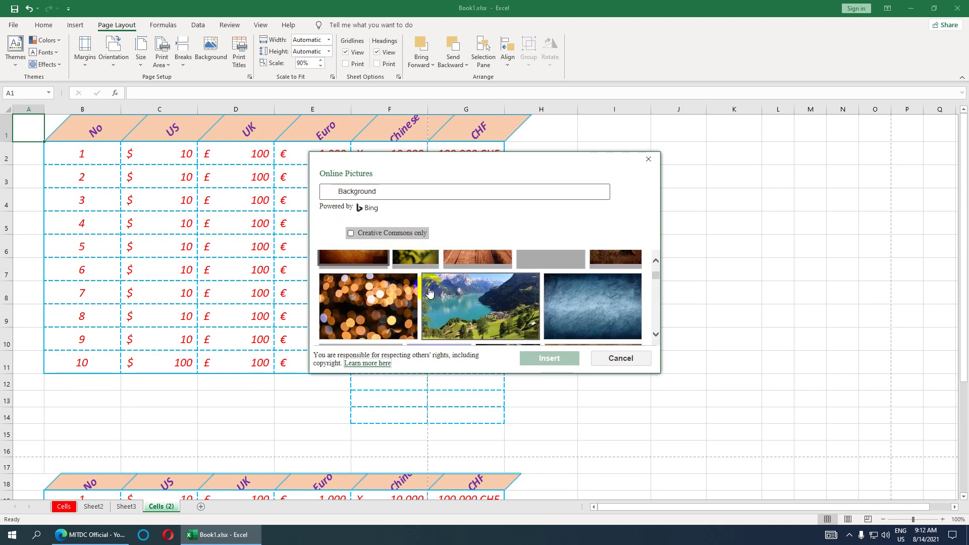
pyautogui.scroll(-3, 430, 293)
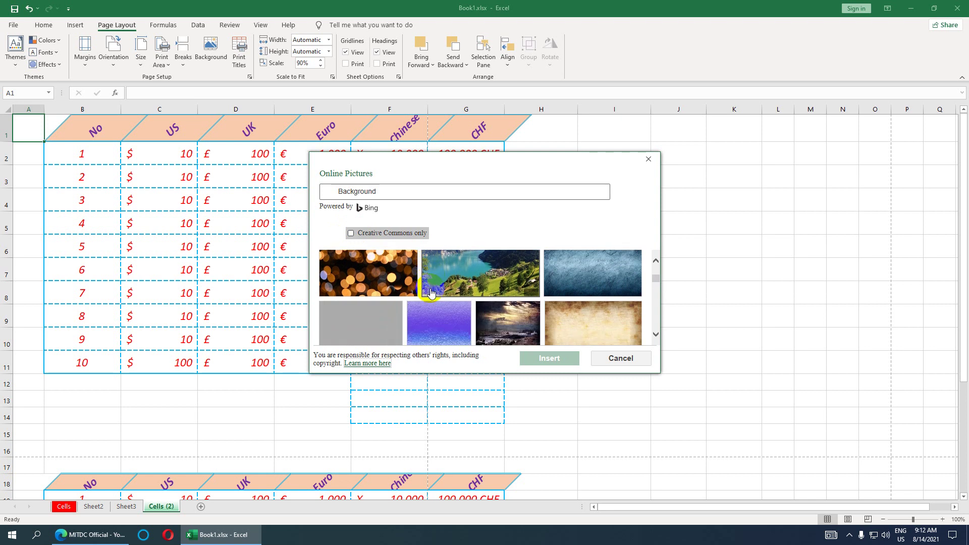
pyautogui.scroll(3, 439, 293)
pyautogui.scroll(2, 465, 314)
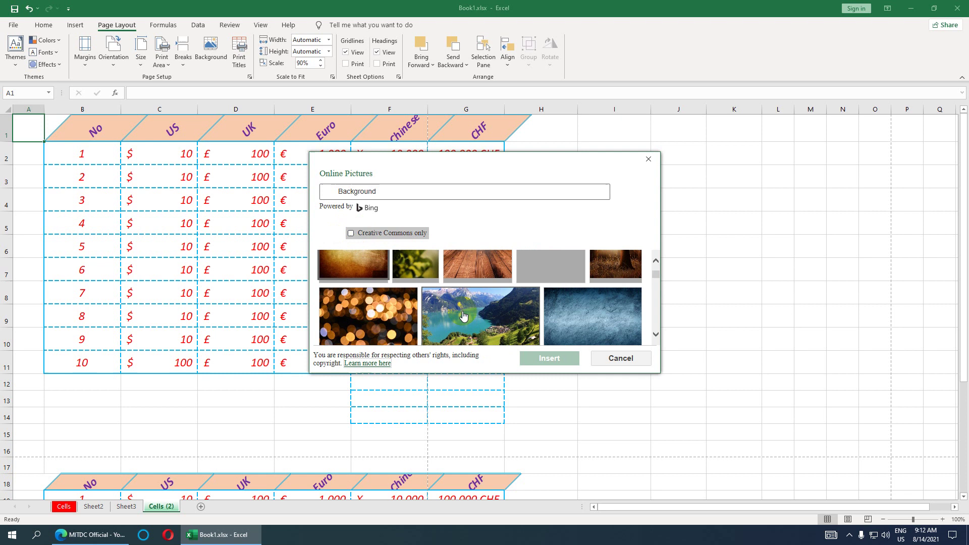
pyautogui.scroll(1, 465, 314)
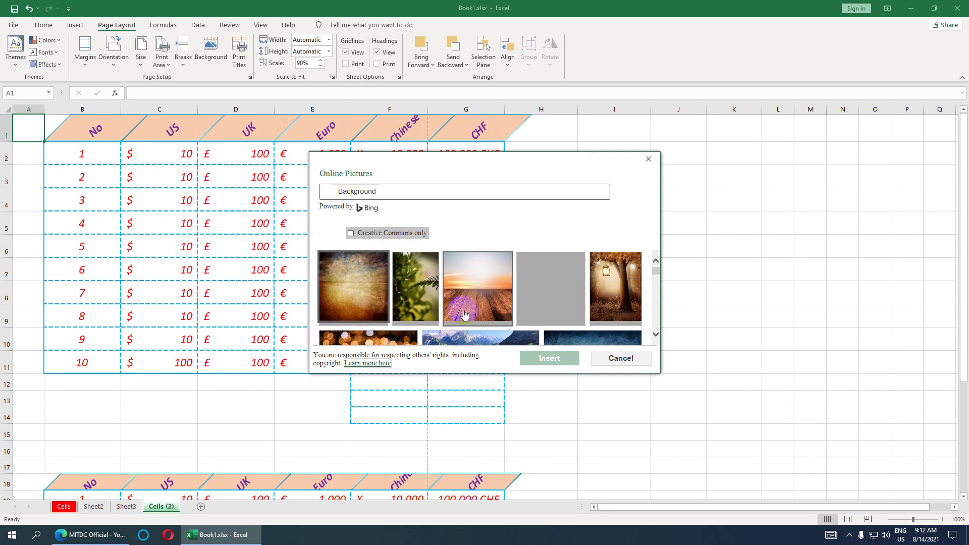
pyautogui.scroll(-3, 464, 314)
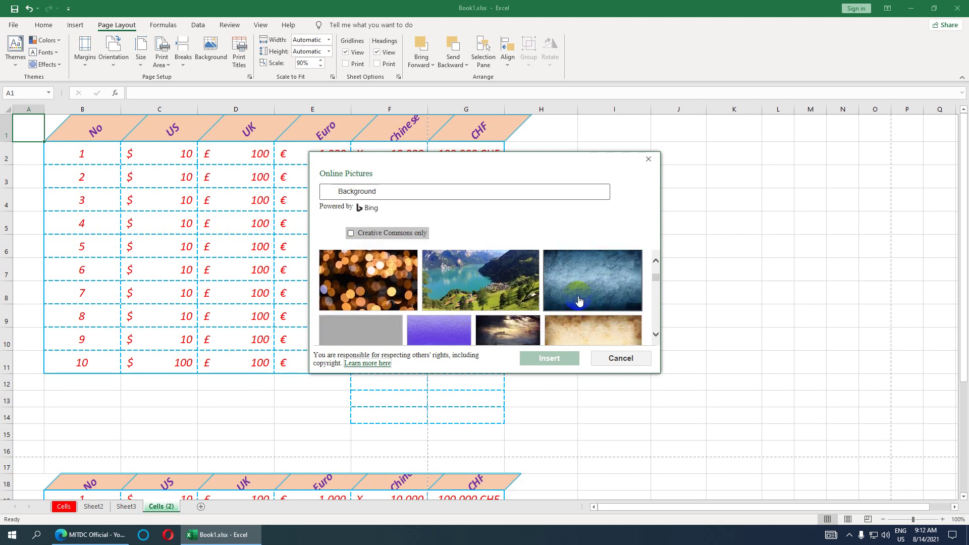
pyautogui.click(472, 277)
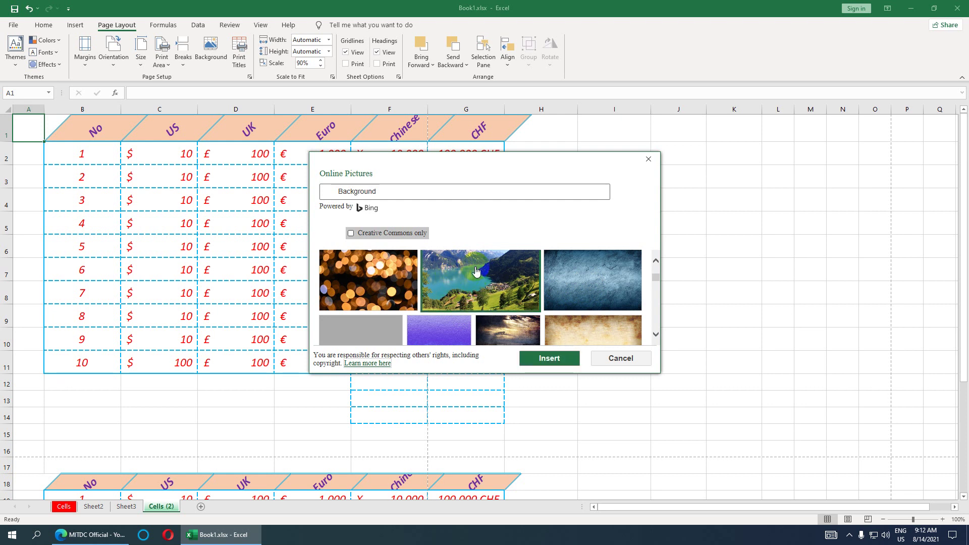
pyautogui.click(550, 355)
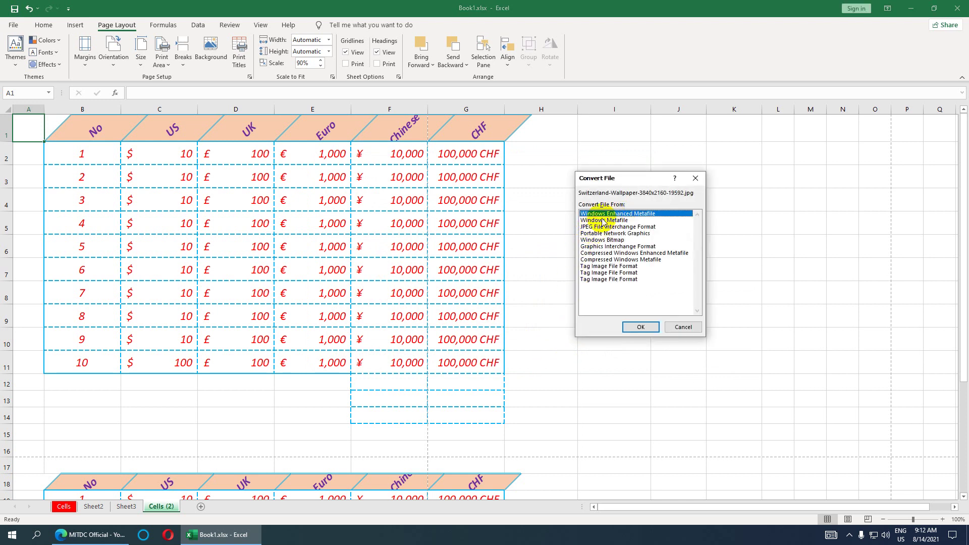
# Try Windows Bitmap, JPEG, then PNG in Convert File, confirm, and dismiss the import error
pyautogui.moveTo(616, 176); pyautogui.dragTo(585, 163)
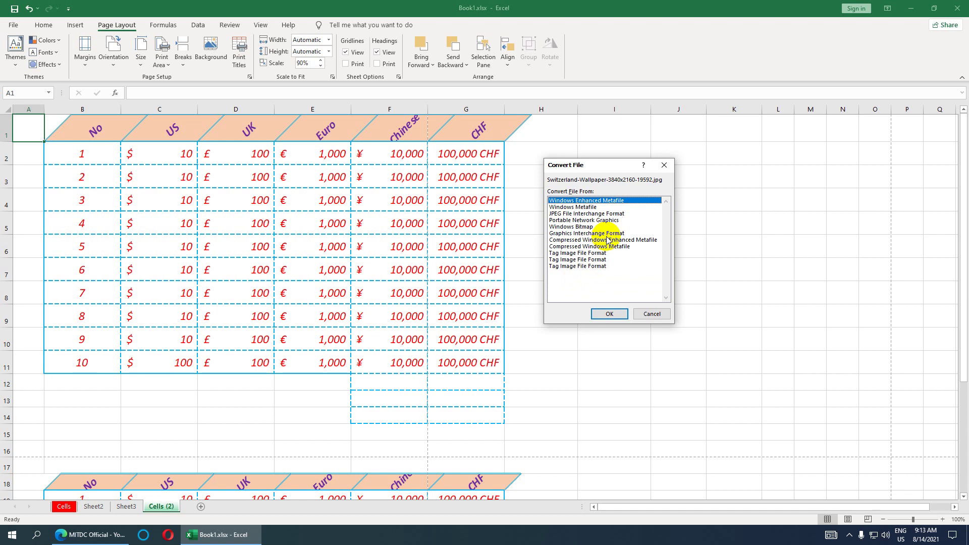
pyautogui.click(576, 227)
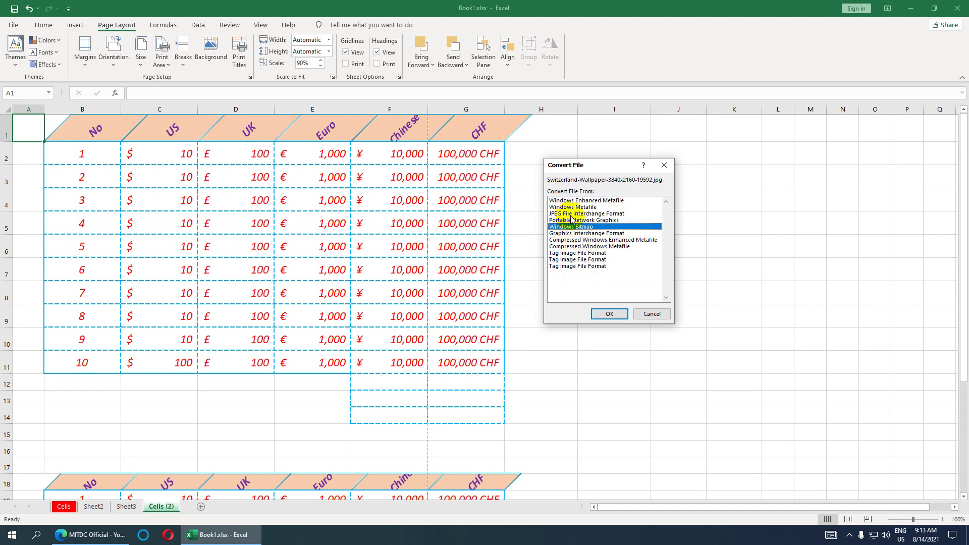
pyautogui.click(573, 214)
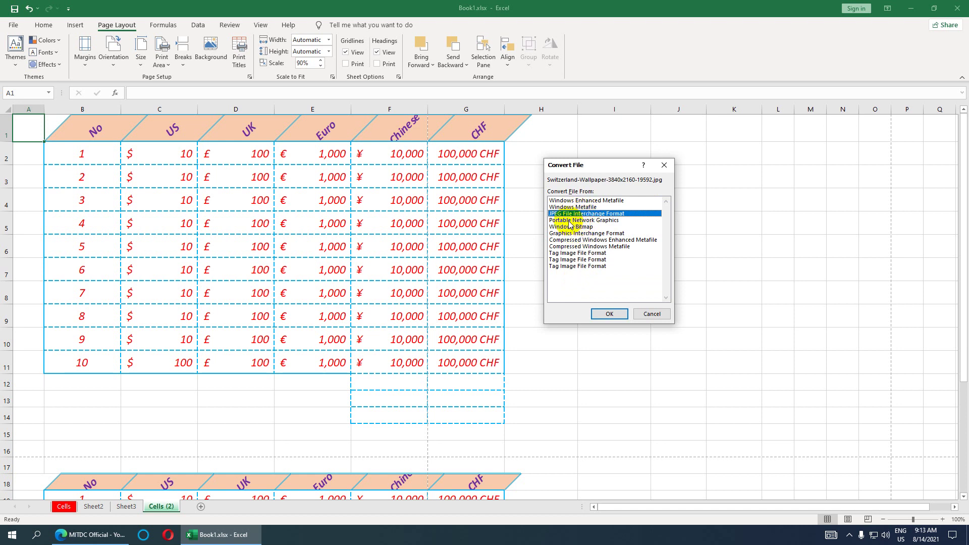
pyautogui.click(577, 221)
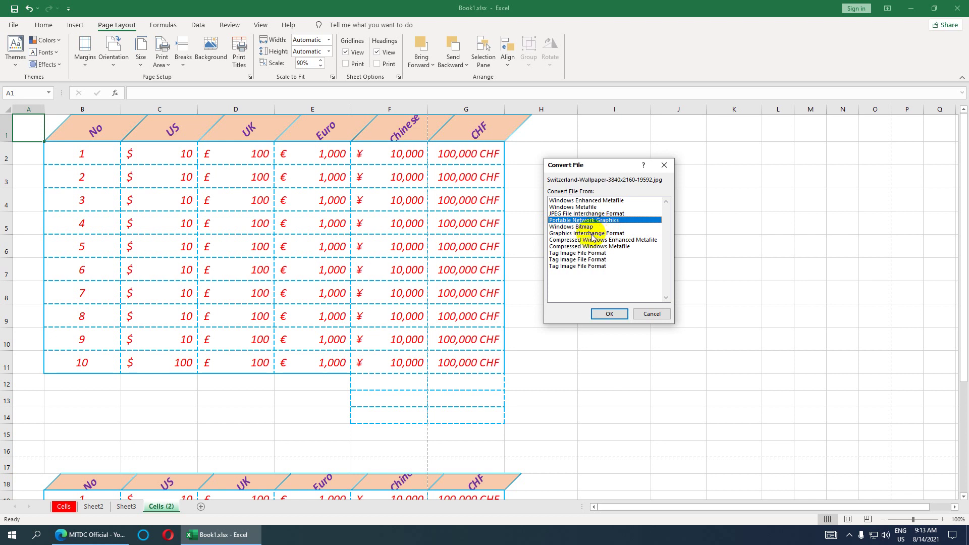
pyautogui.click(606, 313)
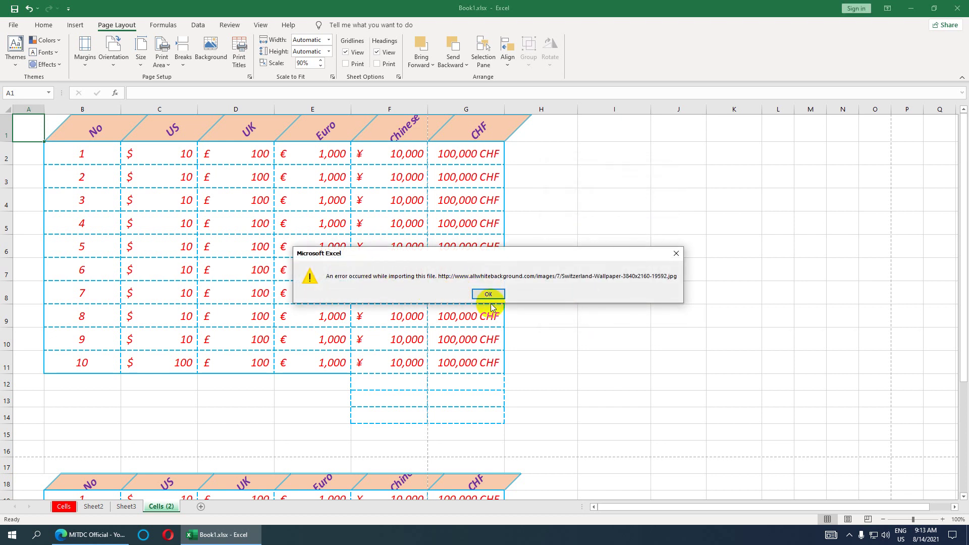
pyautogui.click(489, 293)
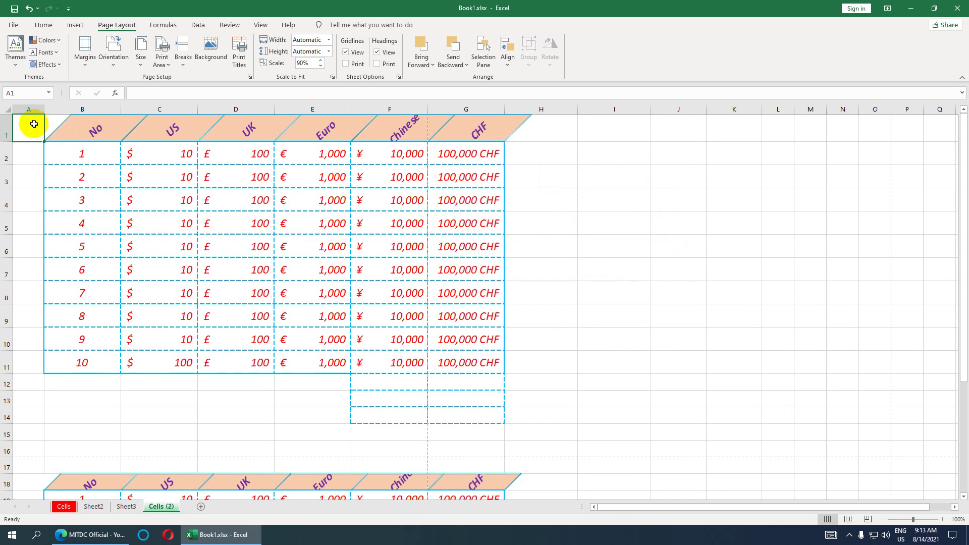
# Set tree-276014_1920.jpg from the Video Projects folder as the worksheet background
pyautogui.click(211, 48)
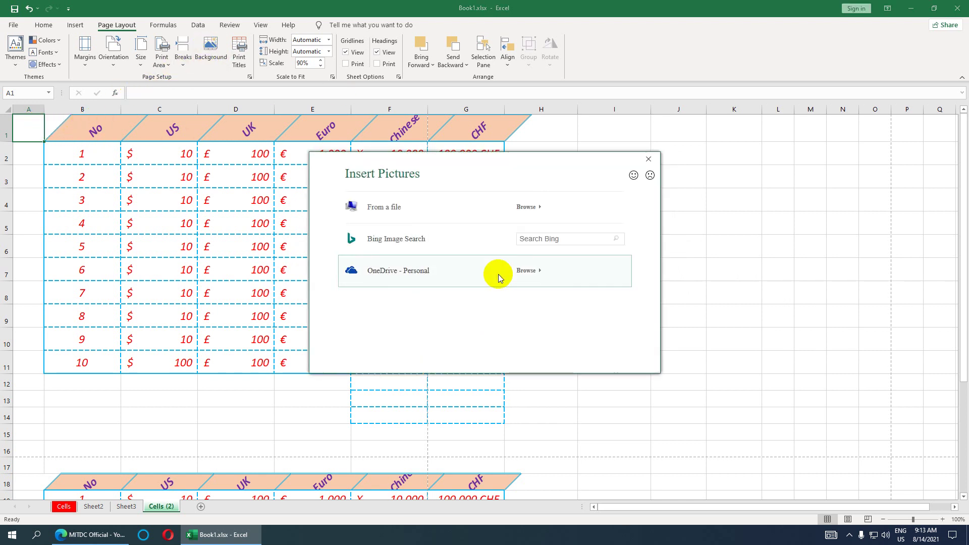
pyautogui.click(384, 207)
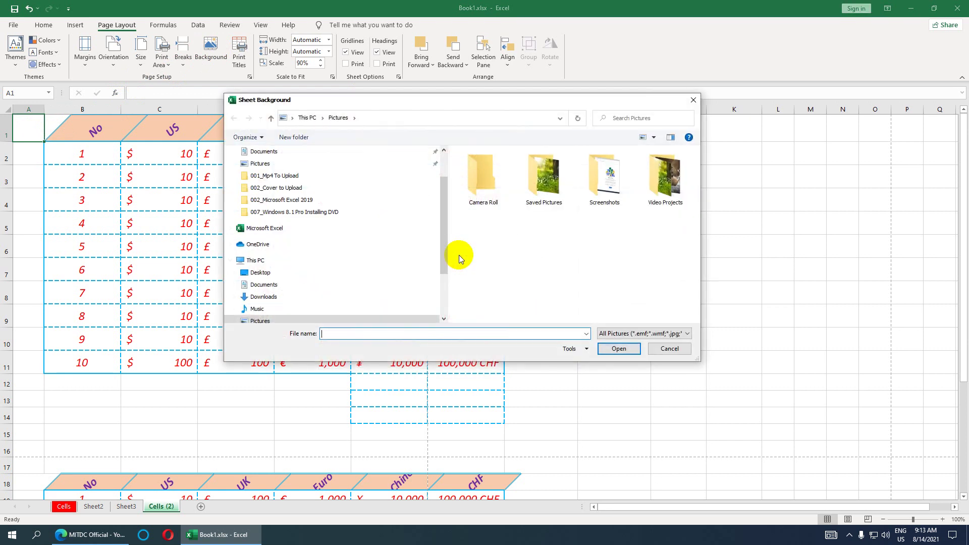
pyautogui.doubleClick(664, 177)
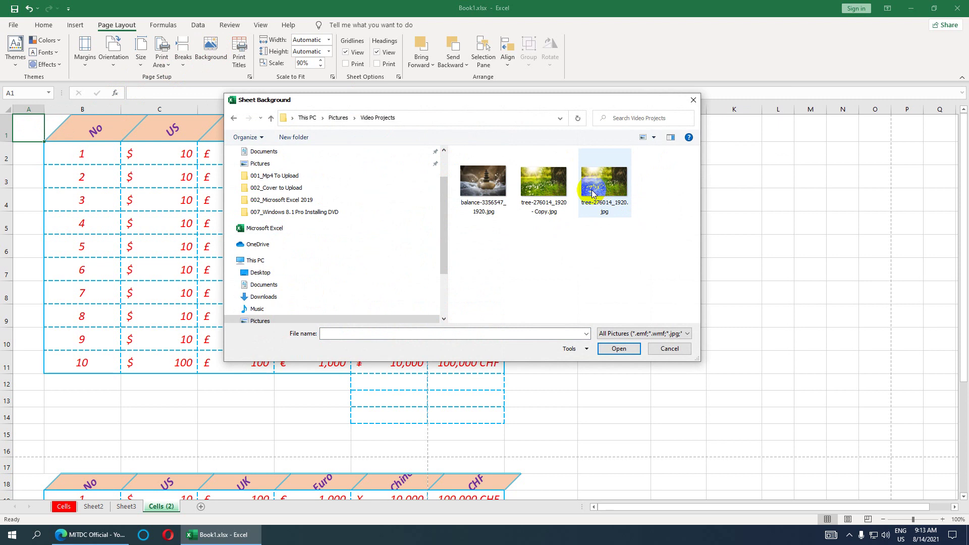
pyautogui.click(487, 174)
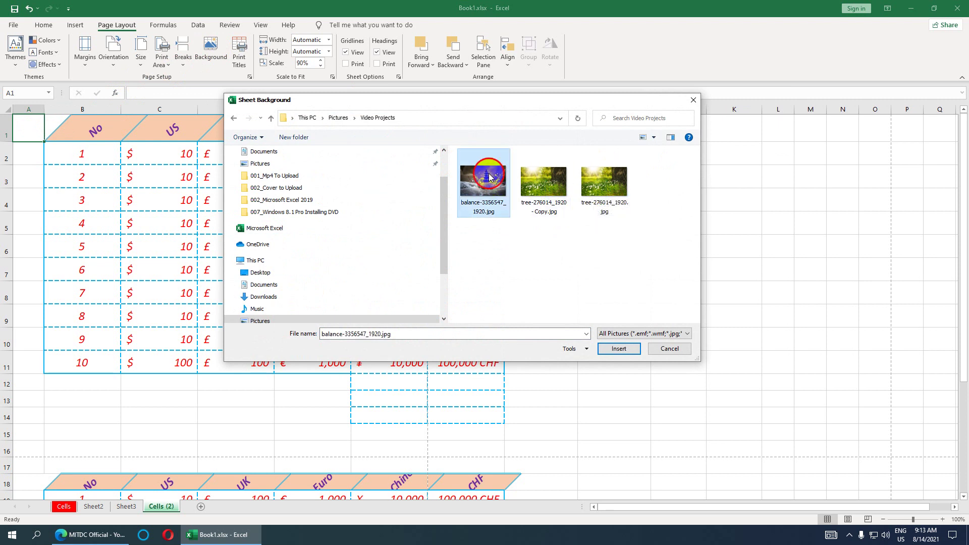
pyautogui.click(599, 206)
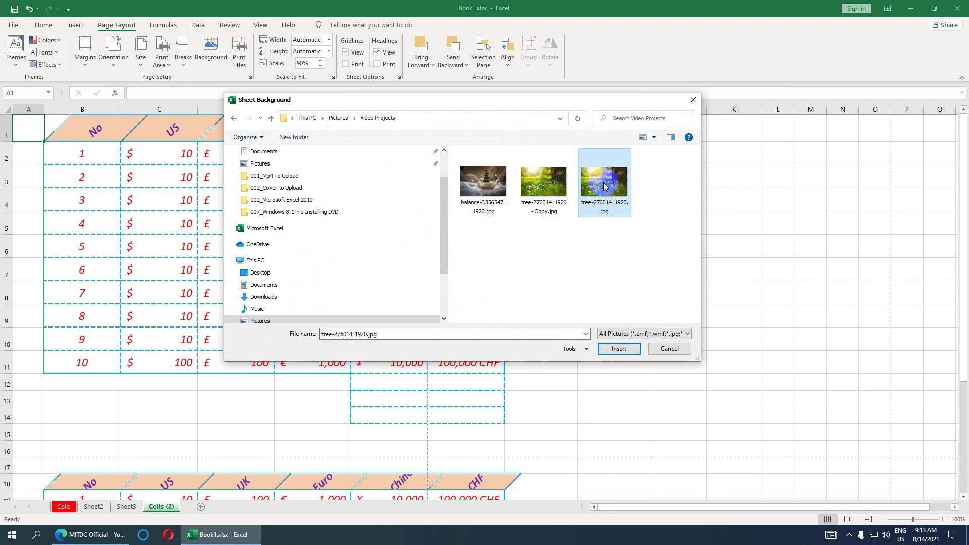
pyautogui.click(618, 348)
# Check the new background on the sheet and open the print preview with Ctrl+P
pyautogui.scroll(-1, 576, 299)
pyautogui.scroll(-5, 578, 298)
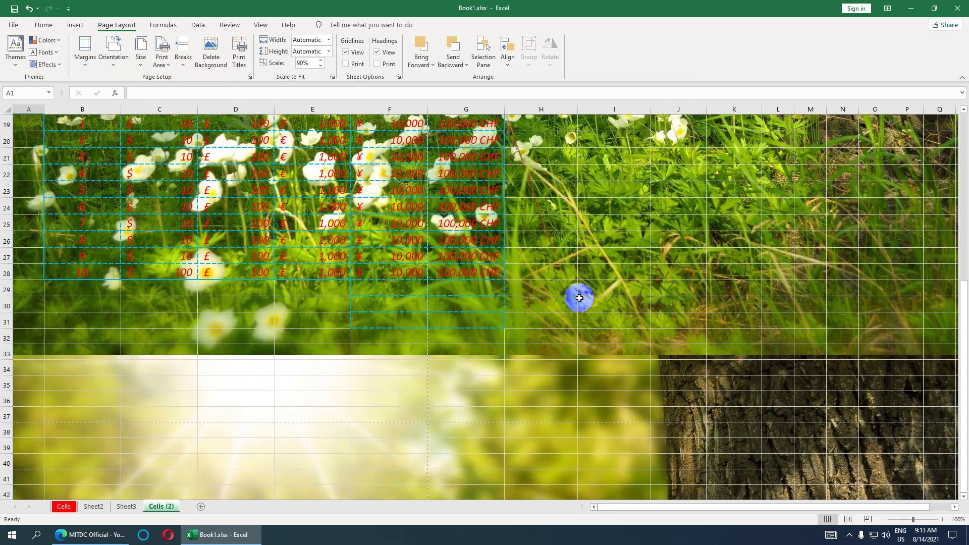
pyautogui.scroll(4, 579, 298)
pyautogui.scroll(1, 580, 298)
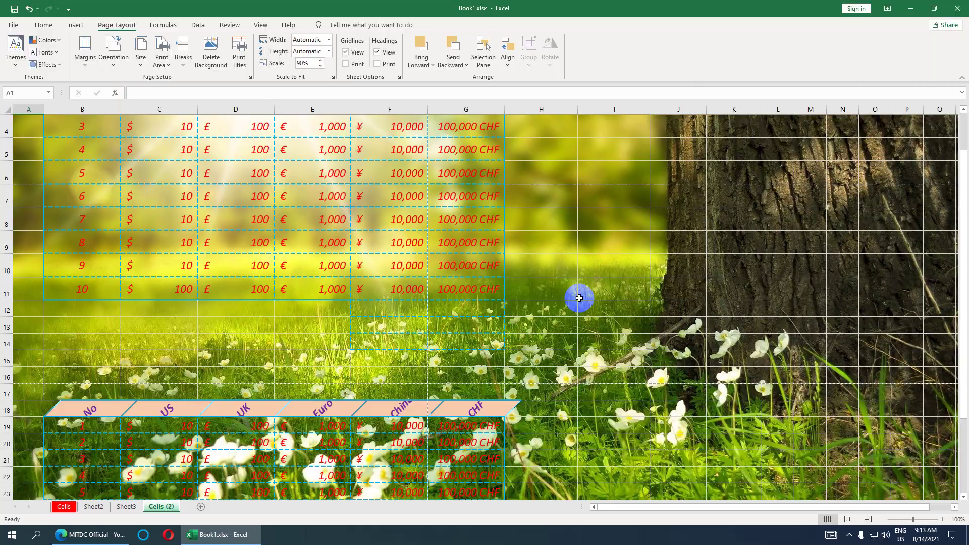
pyautogui.hotkey('ctrl', 'p')
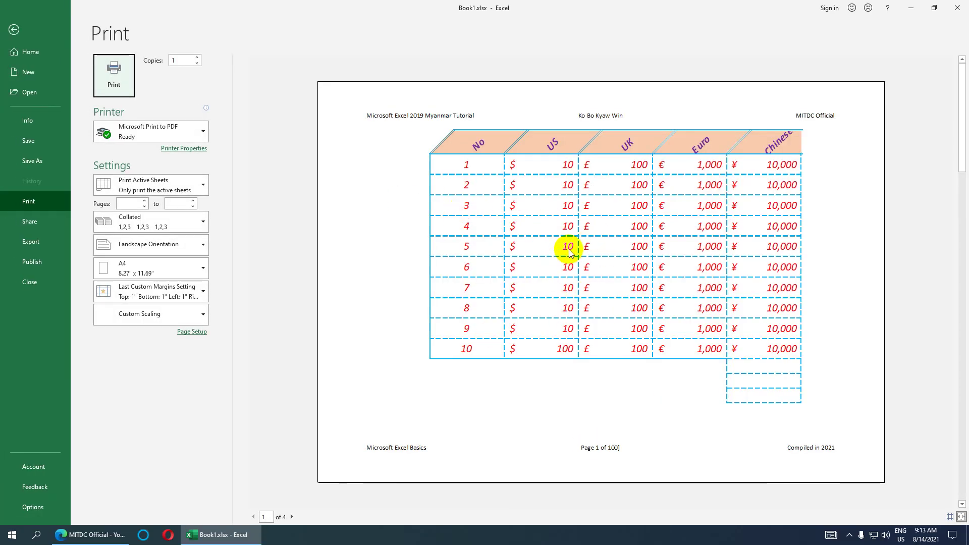
pyautogui.click(13, 29)
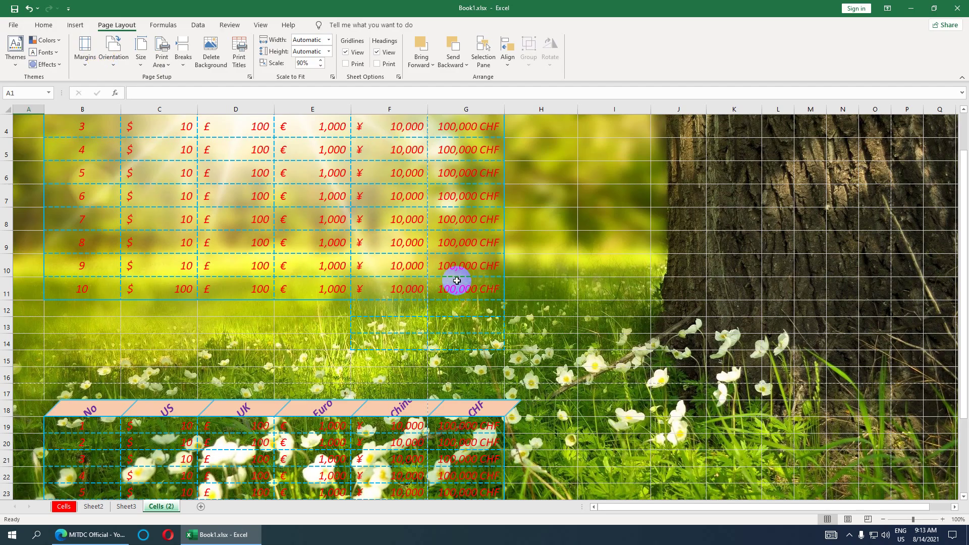
pyautogui.scroll(1, 469, 297)
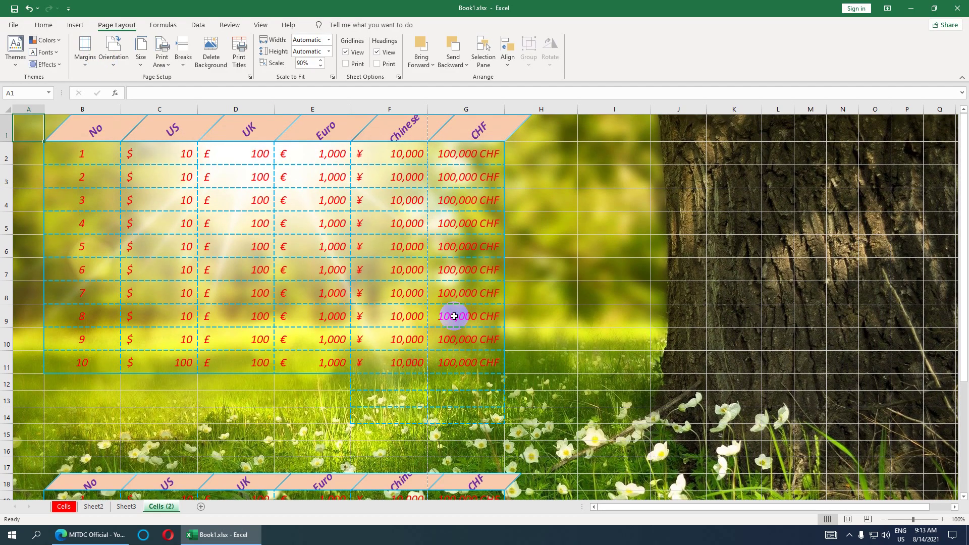
pyautogui.scroll(-3, 517, 323)
pyautogui.scroll(3, 517, 323)
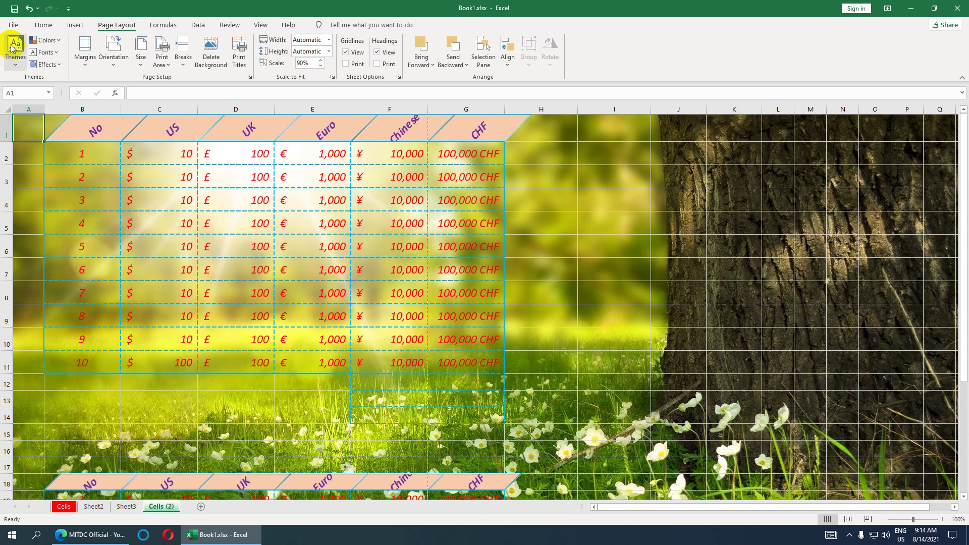
pyautogui.hotkey('ctrl', 'p')
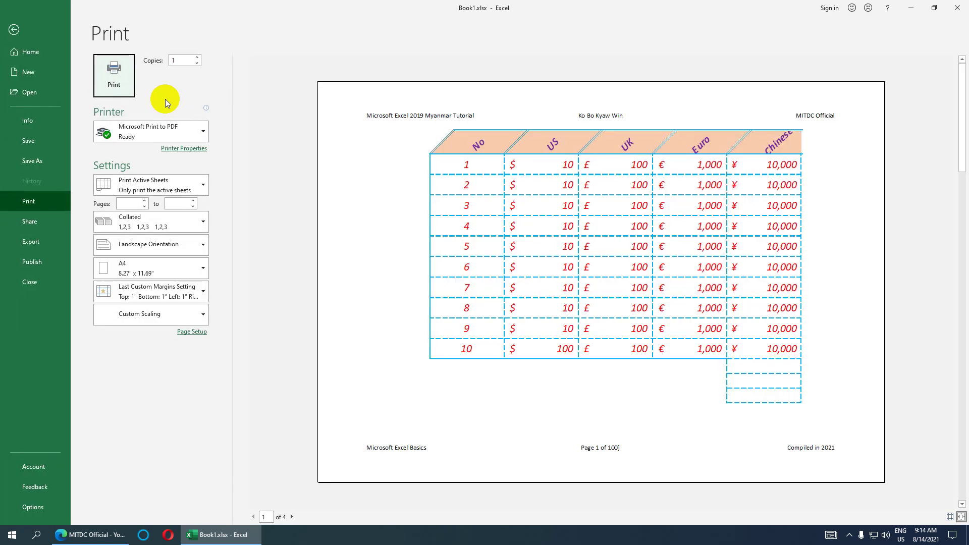
pyautogui.click(14, 29)
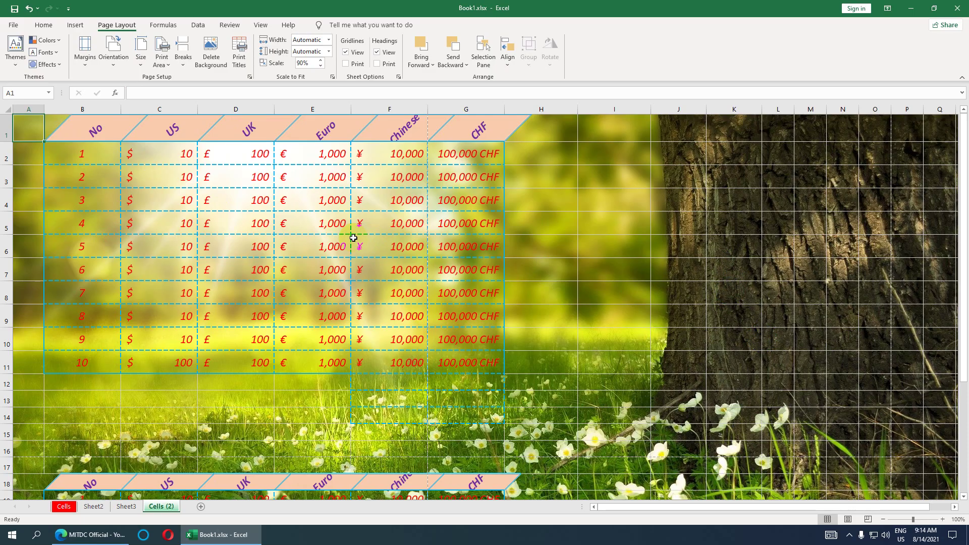
pyautogui.scroll(-6, 655, 303)
pyautogui.scroll(-8, 658, 307)
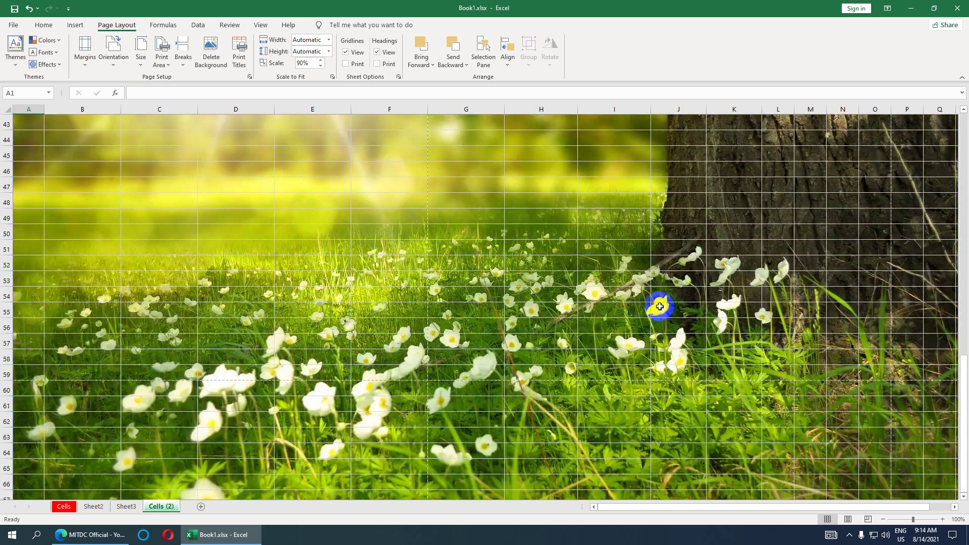
pyautogui.scroll(5, 660, 307)
pyautogui.scroll(5, 656, 309)
pyautogui.scroll(4, 646, 315)
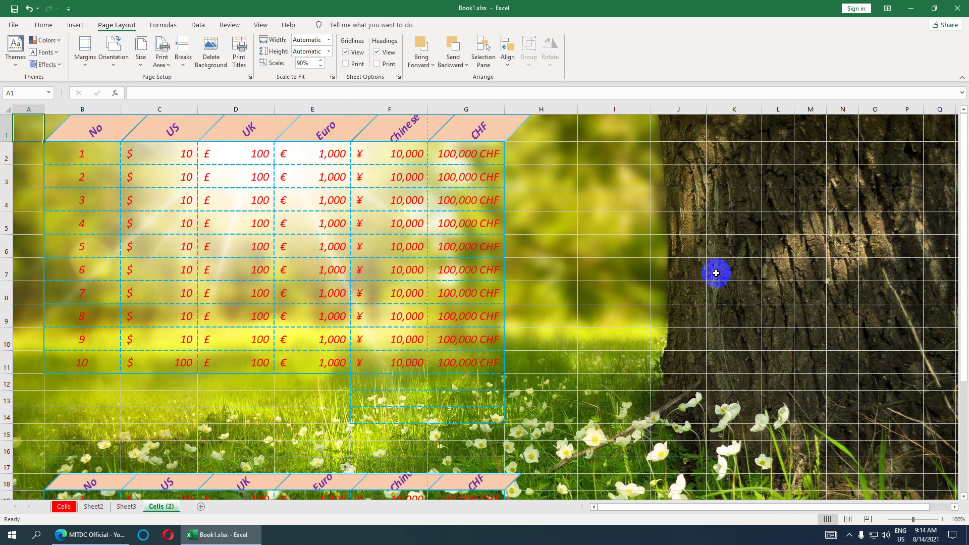
# Delete the tree background, select A1:H13, and insert balance-3356547_1920.jpg from this device
pyautogui.click(211, 66)
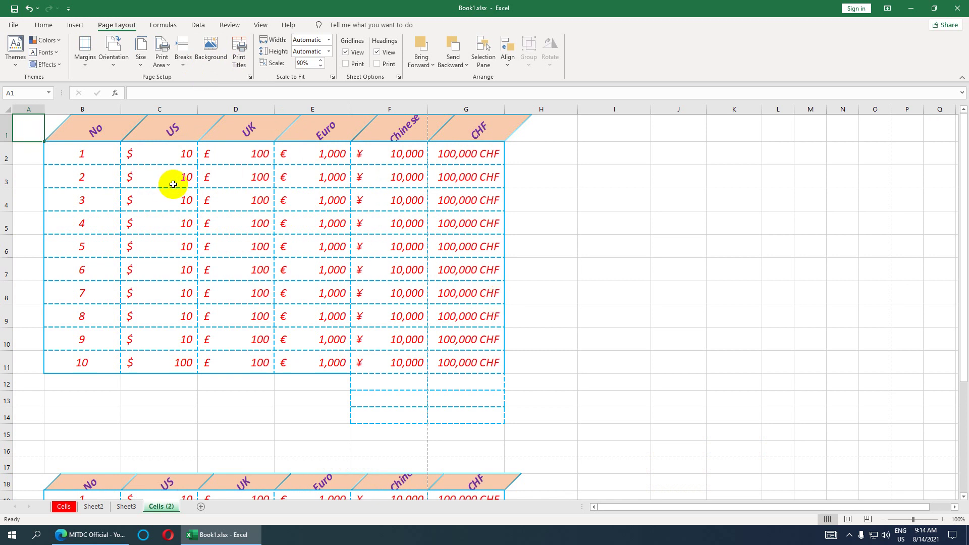
pyautogui.moveTo(31, 129); pyautogui.dragTo(532, 404)
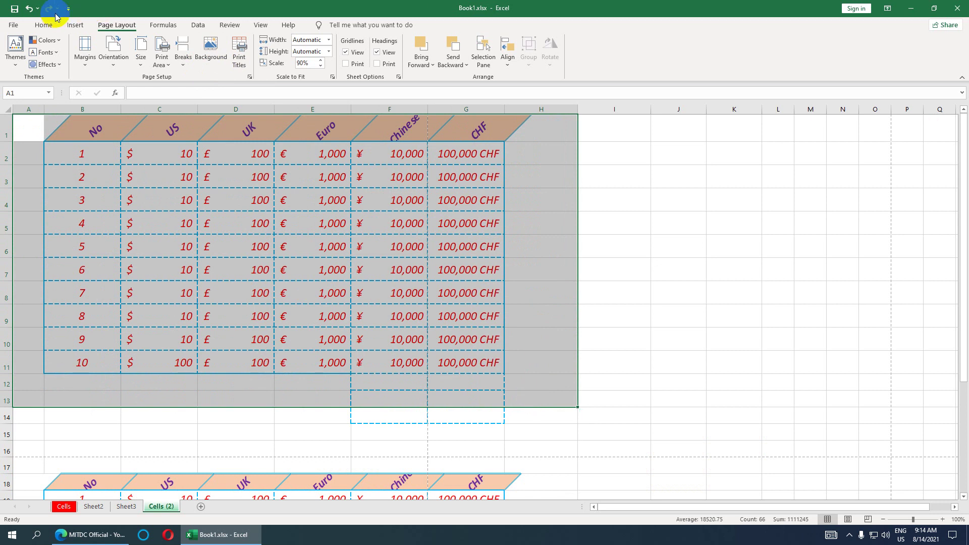
pyautogui.click(73, 25)
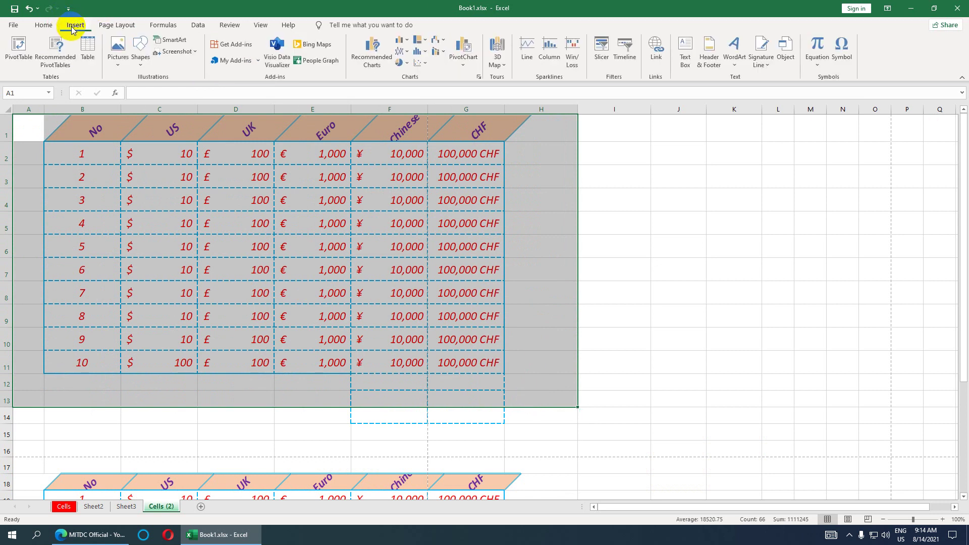
pyautogui.click(121, 53)
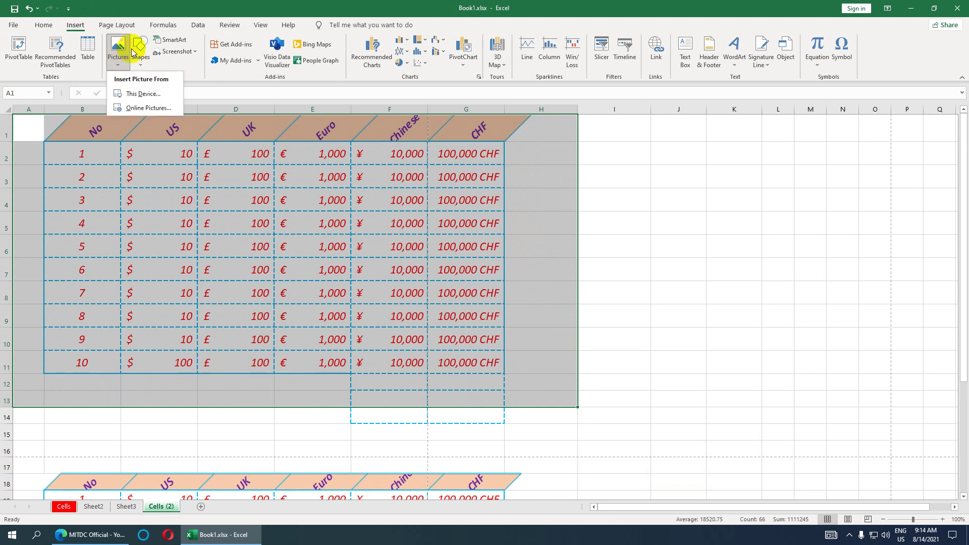
pyautogui.click(144, 93)
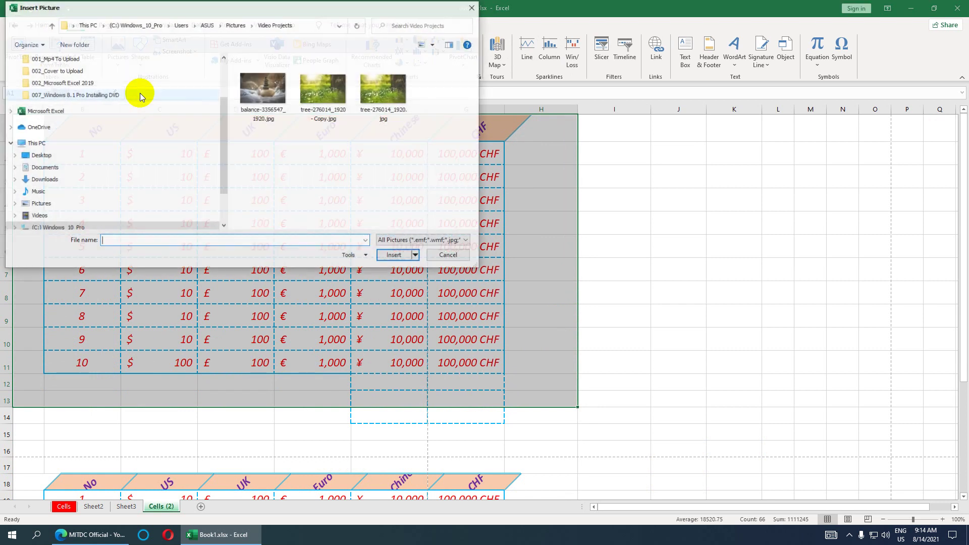
pyautogui.click(263, 88)
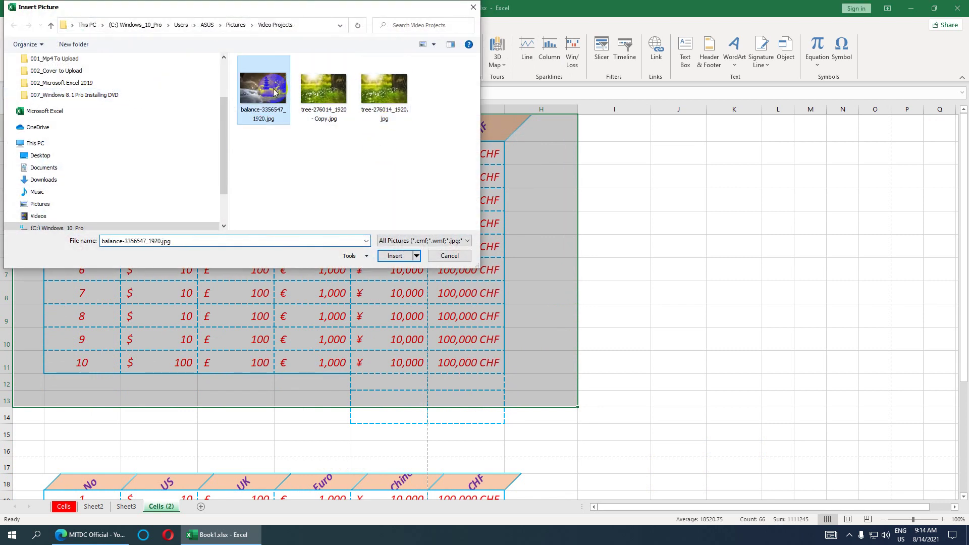
pyautogui.click(393, 257)
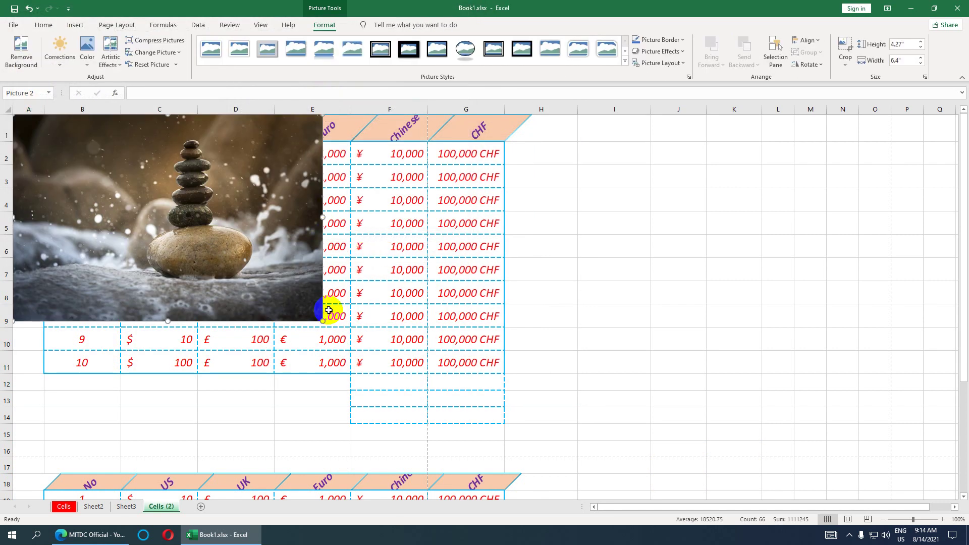
# Resize the stone-stack photo to 6.95" by 11.55", covering the table through row 16
pyautogui.moveTo(323, 321); pyautogui.dragTo(573, 433)
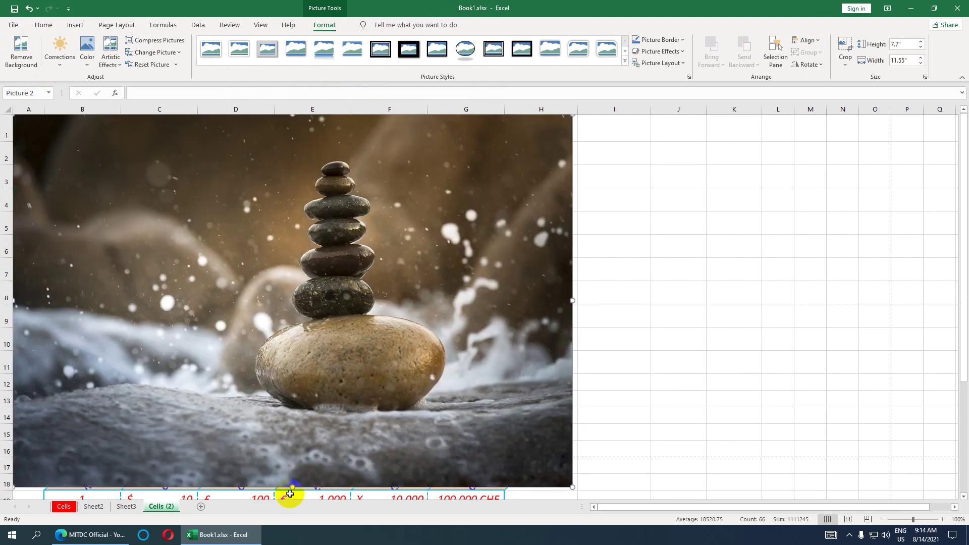
pyautogui.moveTo(292, 487); pyautogui.dragTo(297, 449)
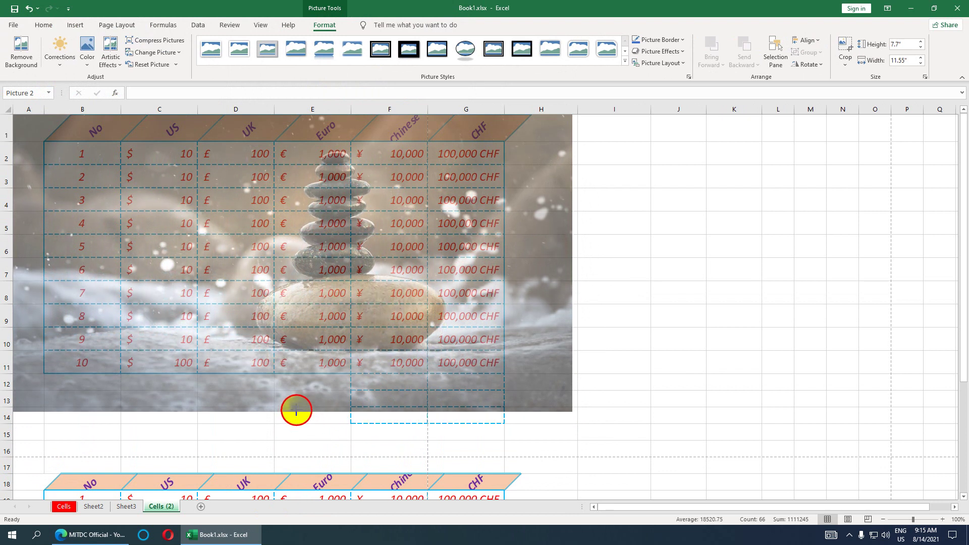
pyautogui.moveTo(297, 449); pyautogui.dragTo(300, 450)
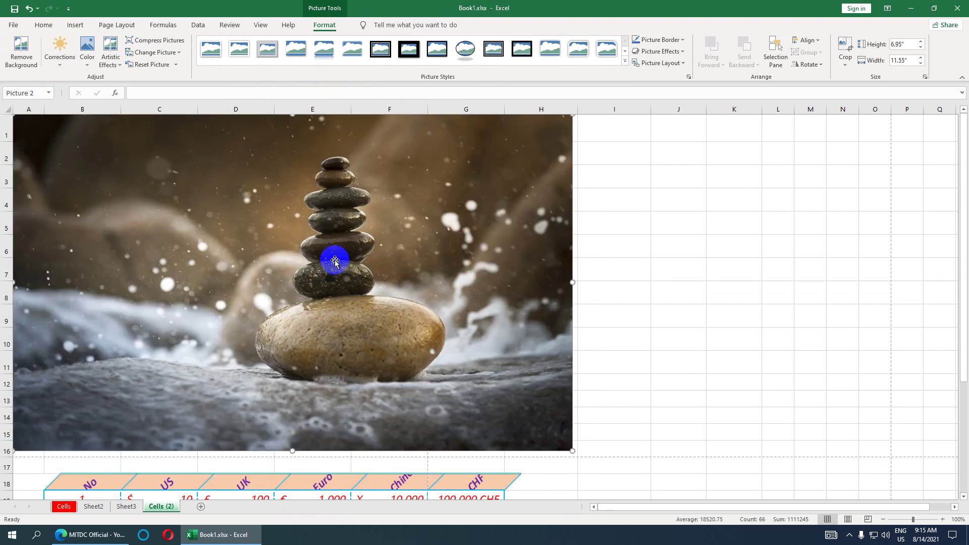
pyautogui.moveTo(347, 302); pyautogui.dragTo(353, 308)
pyautogui.click(845, 48)
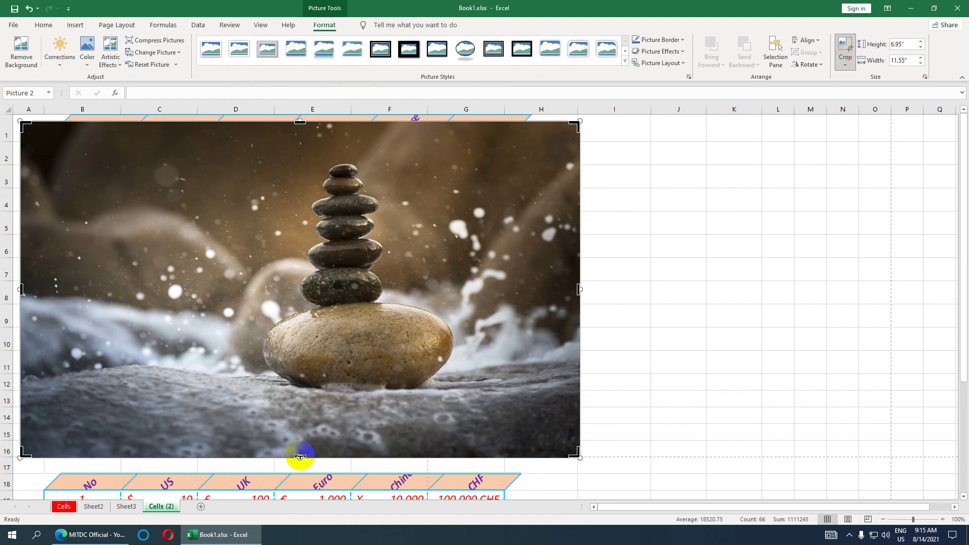
# Crop the photo's bottom, top, left and right edges down to a 5.54" by 4.81" portrait
pyautogui.moveTo(299, 457); pyautogui.dragTo(300, 420)
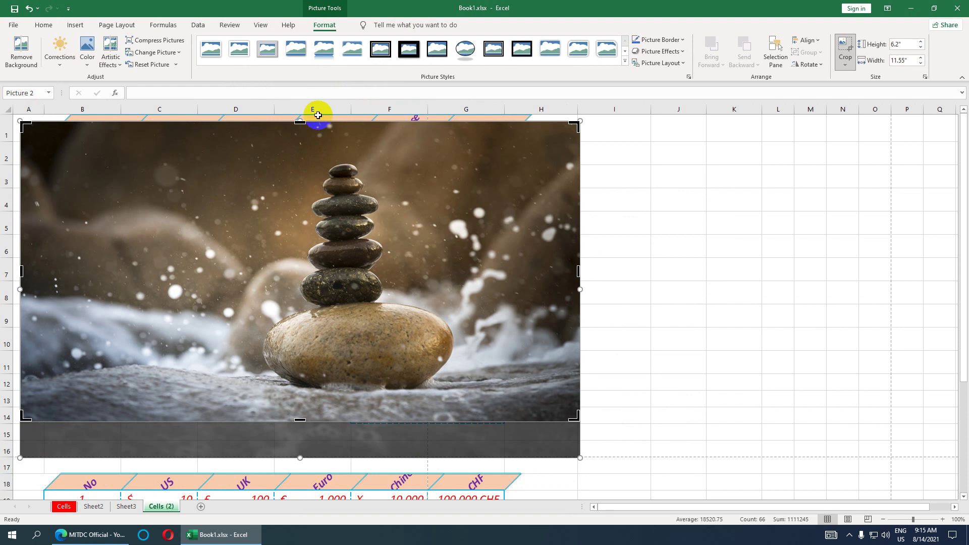
pyautogui.moveTo(300, 122); pyautogui.dragTo(301, 154)
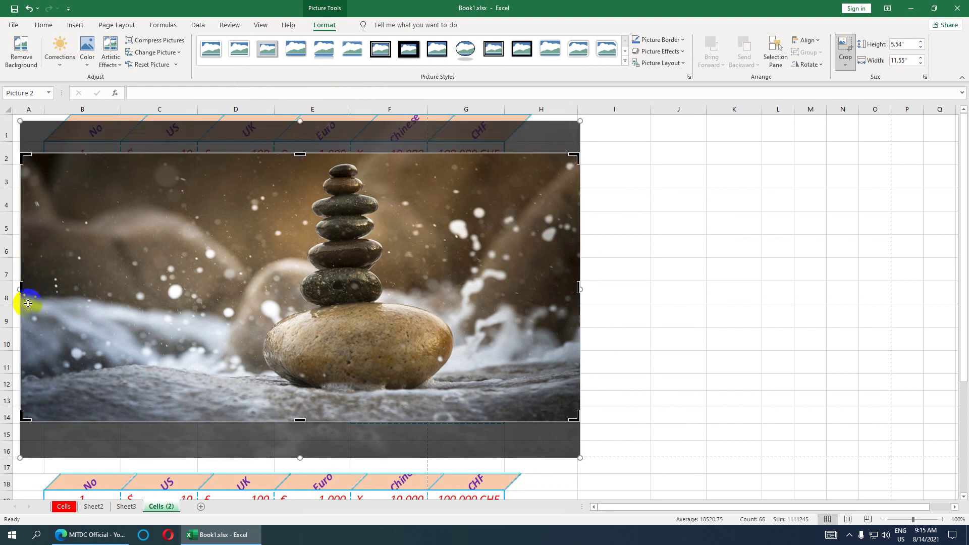
pyautogui.moveTo(20, 288); pyautogui.dragTo(242, 289)
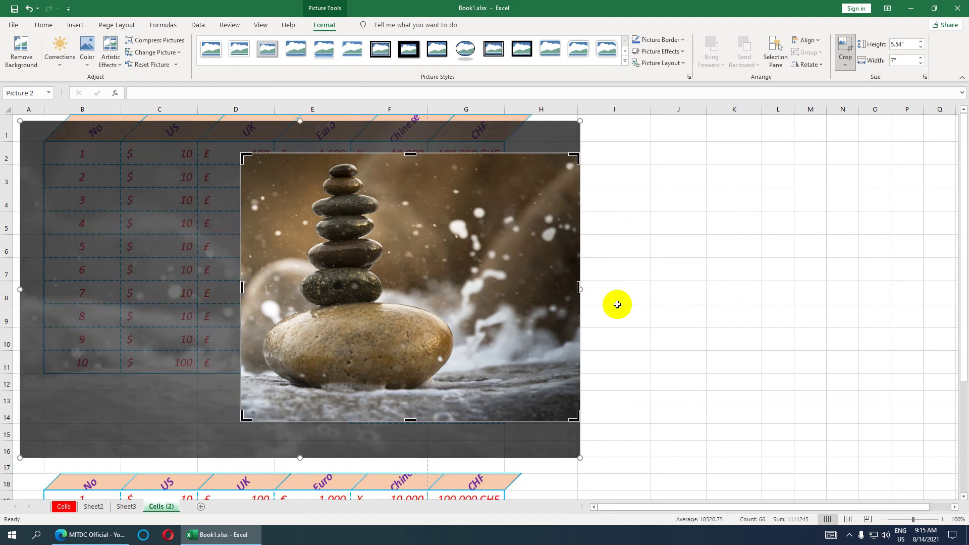
pyautogui.moveTo(578, 287); pyautogui.dragTo(473, 303)
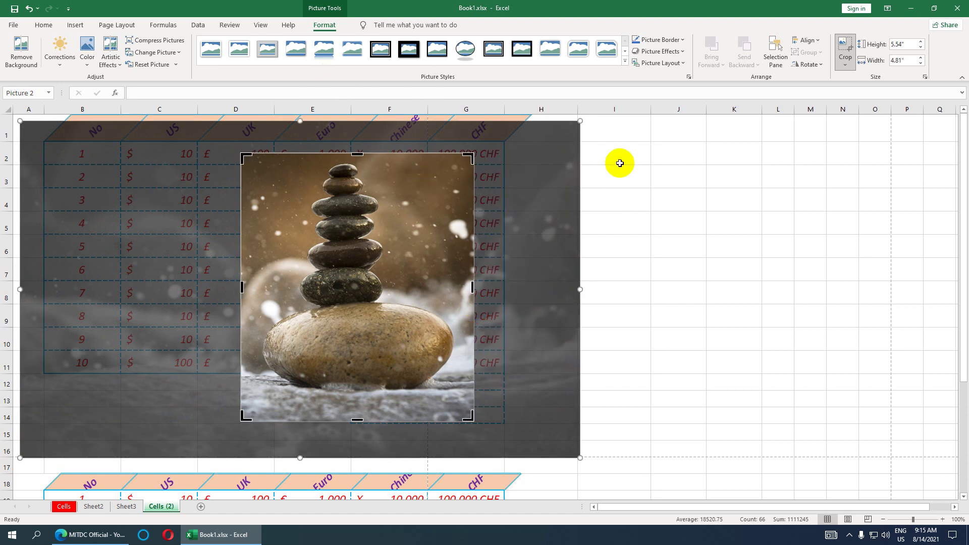
pyautogui.click(709, 246)
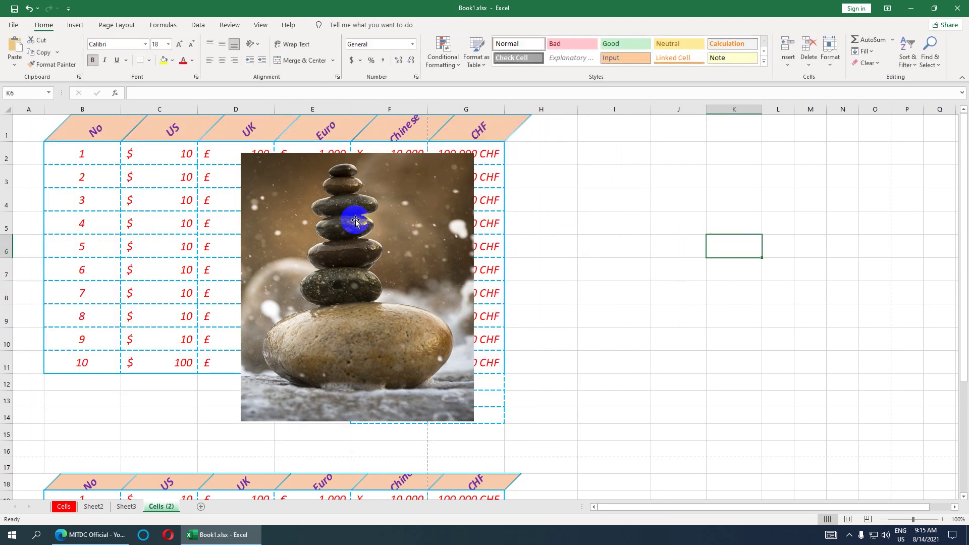
# Drag the cropped photo until it sits at the sheet's left edge over columns A–D through row 11
pyautogui.moveTo(355, 221); pyautogui.dragTo(237, 195)
pyautogui.click(642, 233)
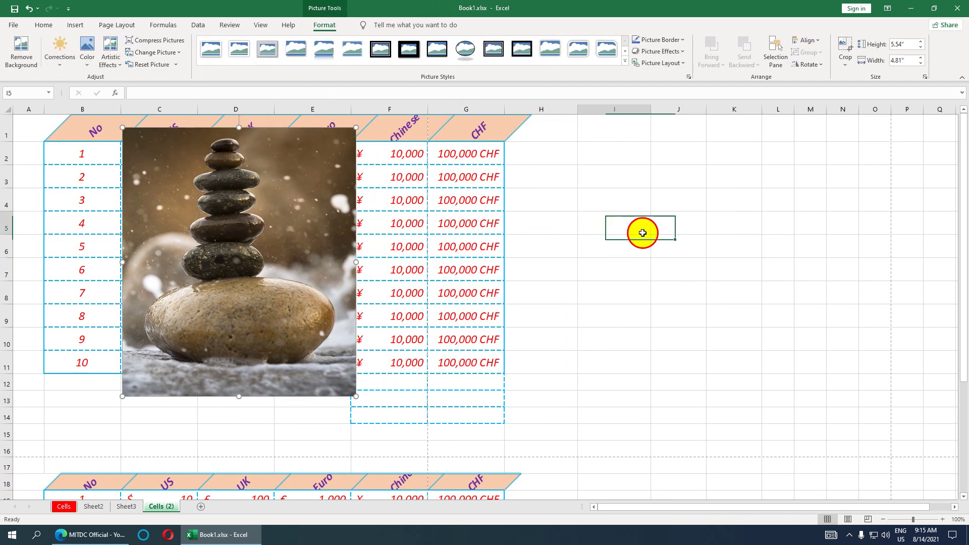
pyautogui.moveTo(230, 240)
pyautogui.mouseDown()
pyautogui.moveTo(157, 226)
pyautogui.moveTo(178, 222)
pyautogui.mouseUp()
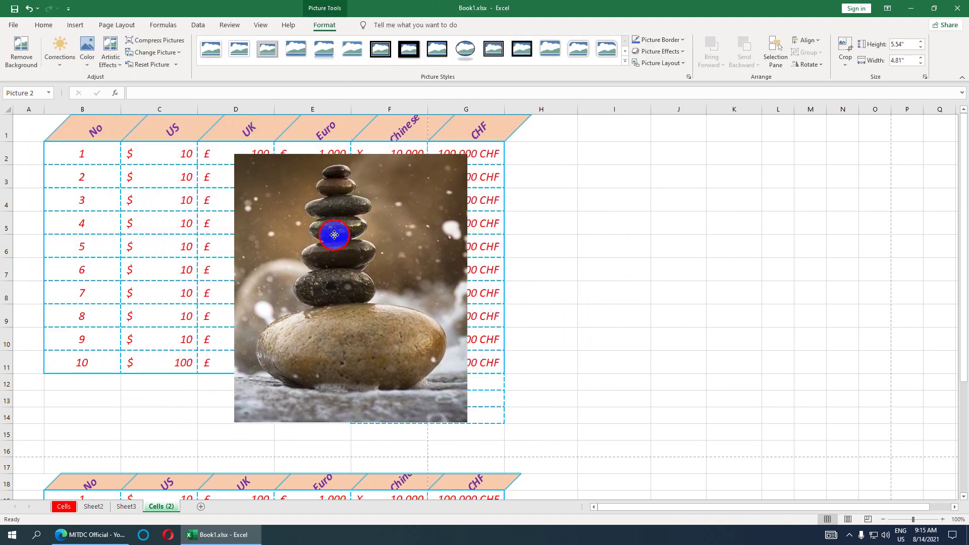
pyautogui.moveTo(164, 218); pyautogui.dragTo(262, 232)
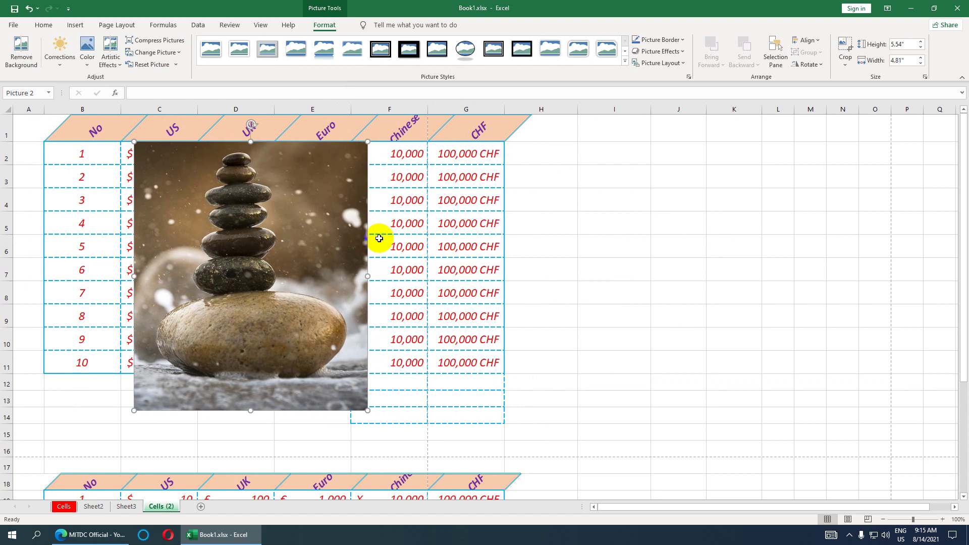
pyautogui.moveTo(254, 203)
pyautogui.mouseDown()
pyautogui.moveTo(469, 201)
pyautogui.moveTo(488, 188)
pyautogui.moveTo(148, 172)
pyautogui.mouseUp()
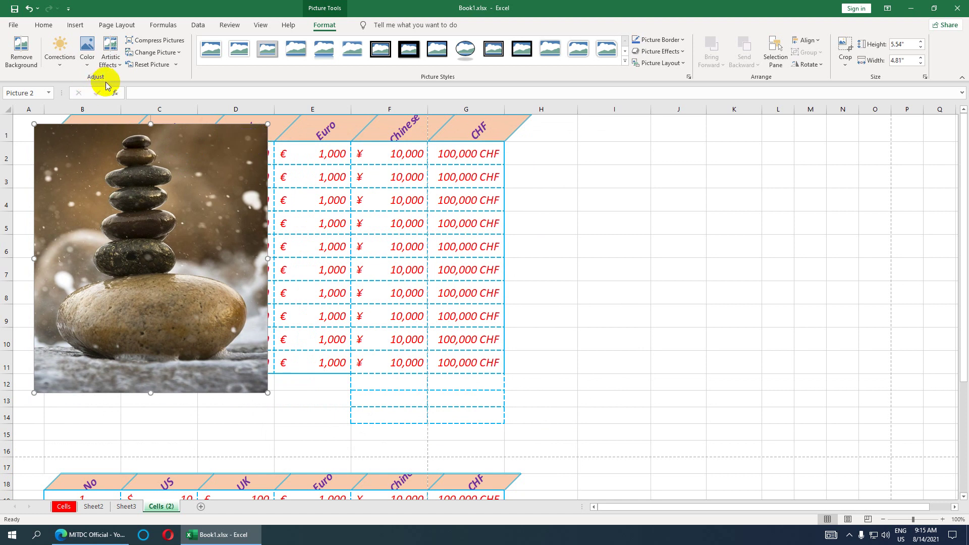
# Tint the photo yellow, then darken it and lower its contrast for an olive look
pyautogui.click(87, 70)
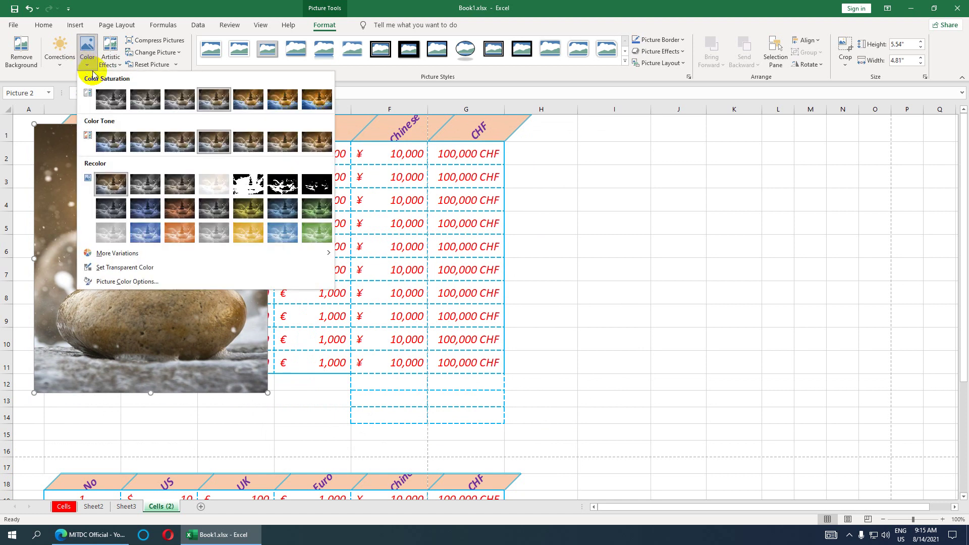
pyautogui.click(252, 210)
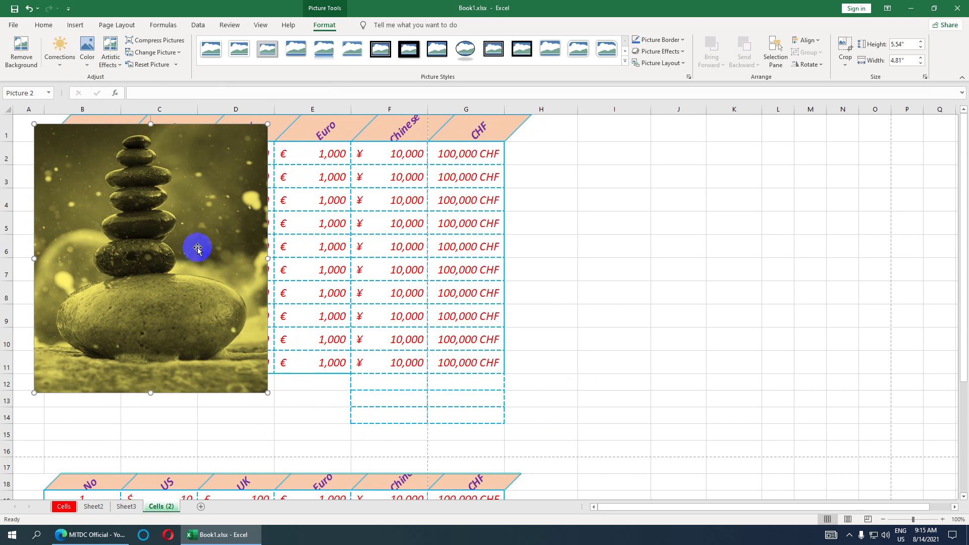
pyautogui.click(60, 58)
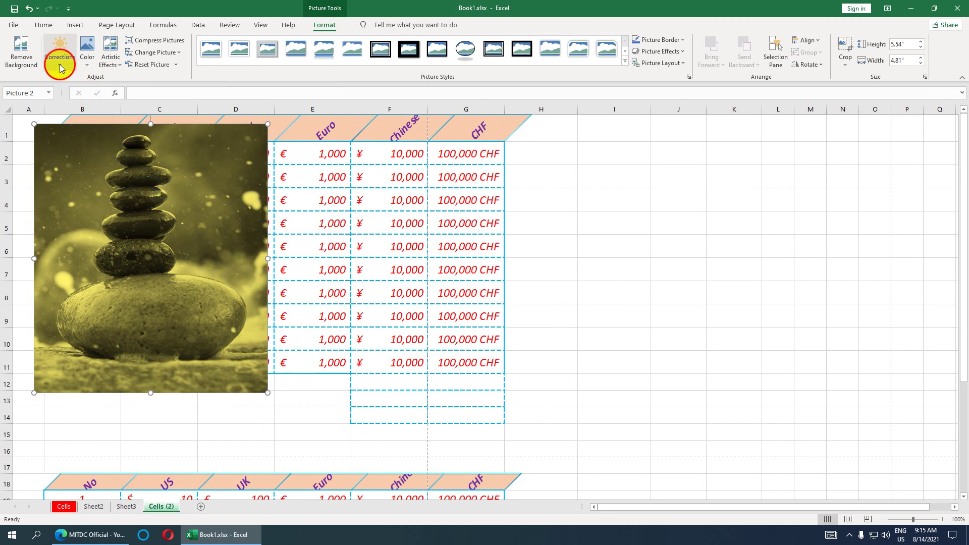
pyautogui.click(208, 235)
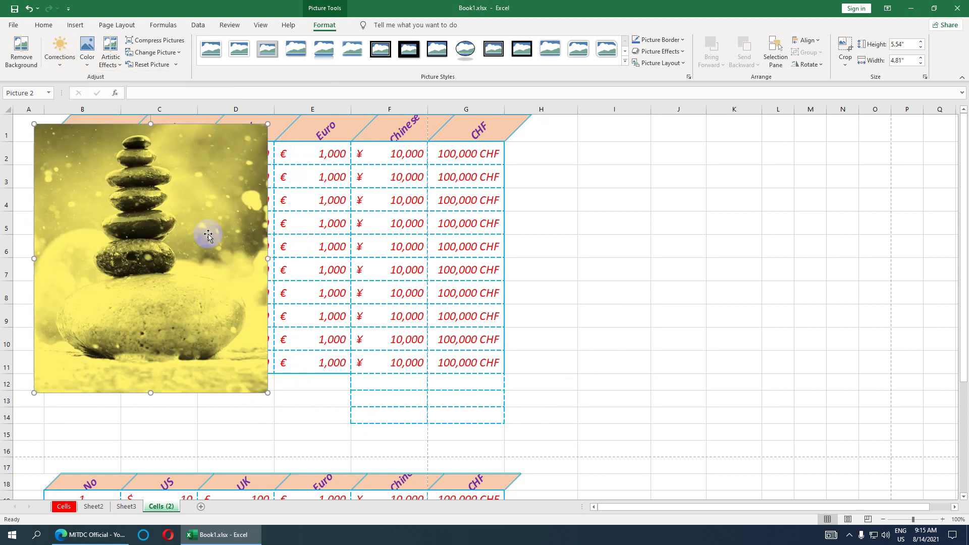
pyautogui.click(60, 56)
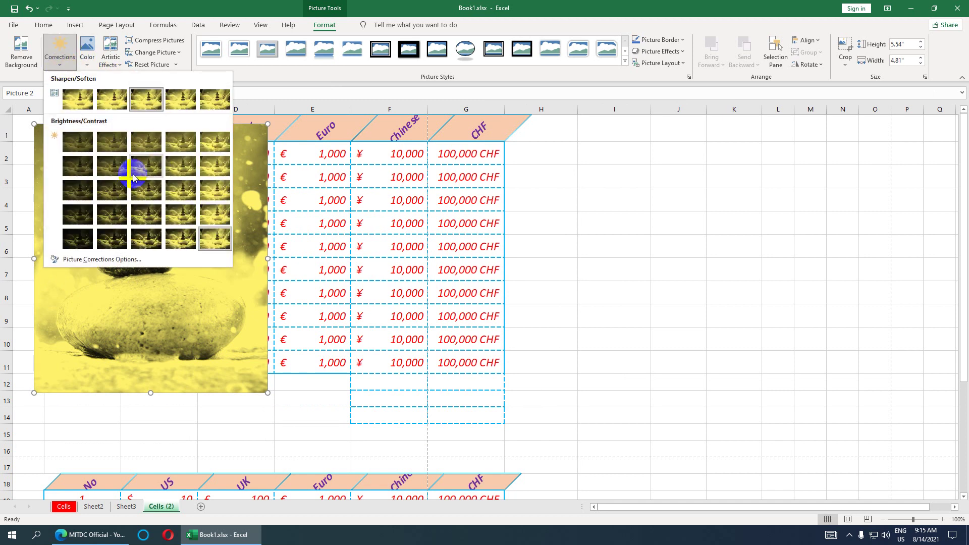
pyautogui.click(78, 135)
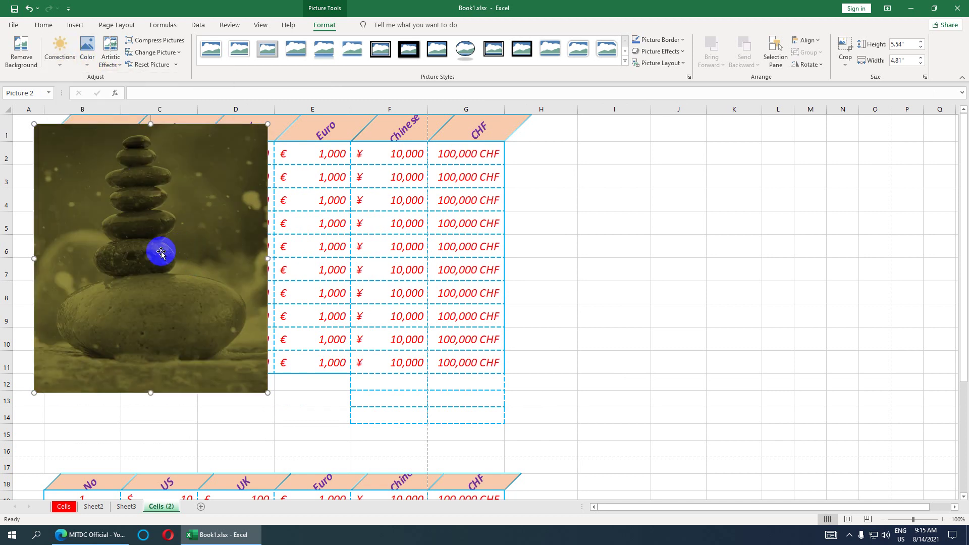
# Move the photo right of the currency table over columns H–L, clear of the CHF column
pyautogui.moveTo(161, 252); pyautogui.dragTo(577, 243)
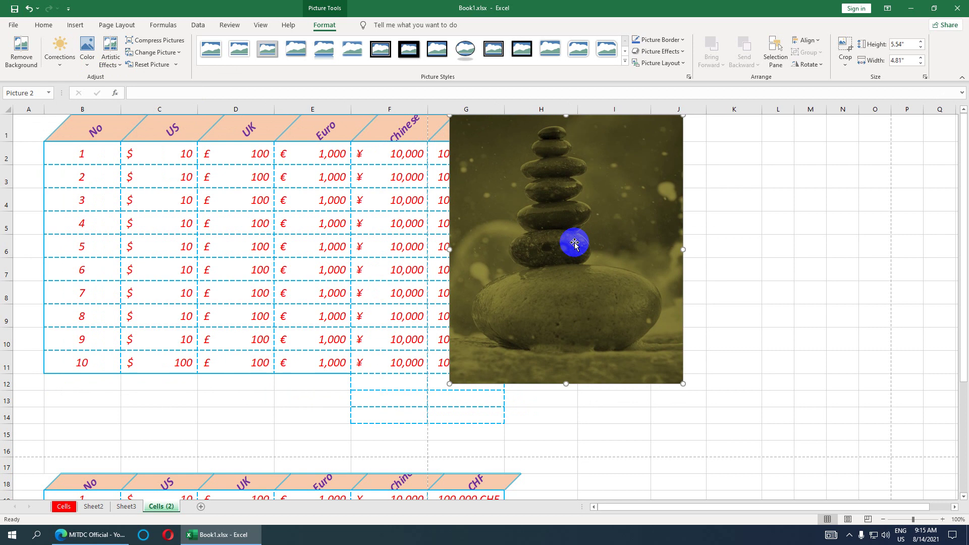
pyautogui.moveTo(556, 227); pyautogui.dragTo(616, 246)
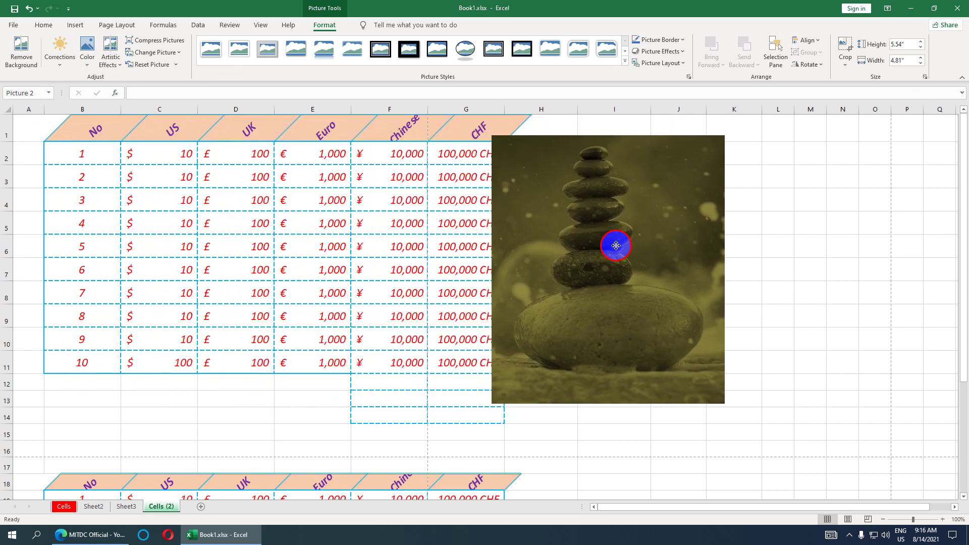
pyautogui.moveTo(616, 245); pyautogui.dragTo(751, 148)
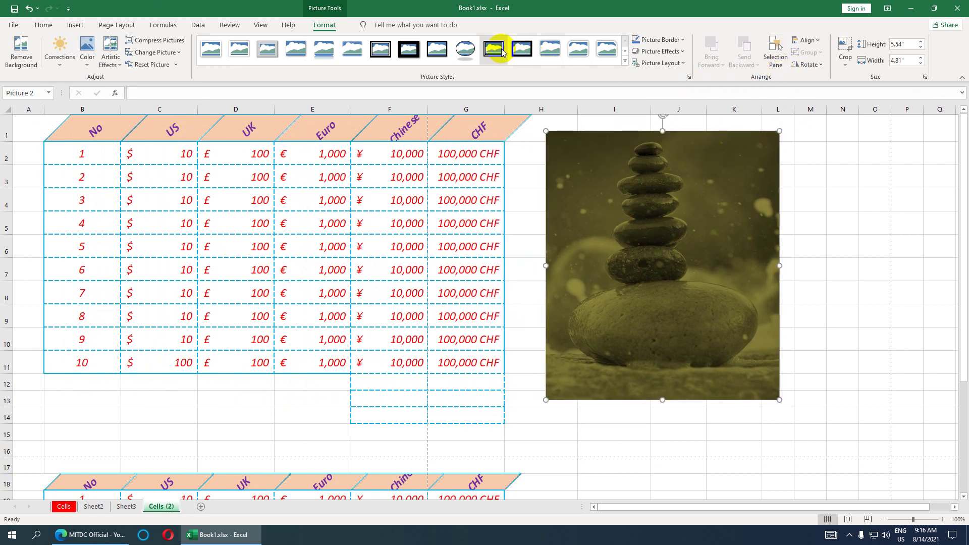
# Try the oval and soft-edge picture styles, then apply the thick black frame with drop shadow
pyautogui.click(465, 48)
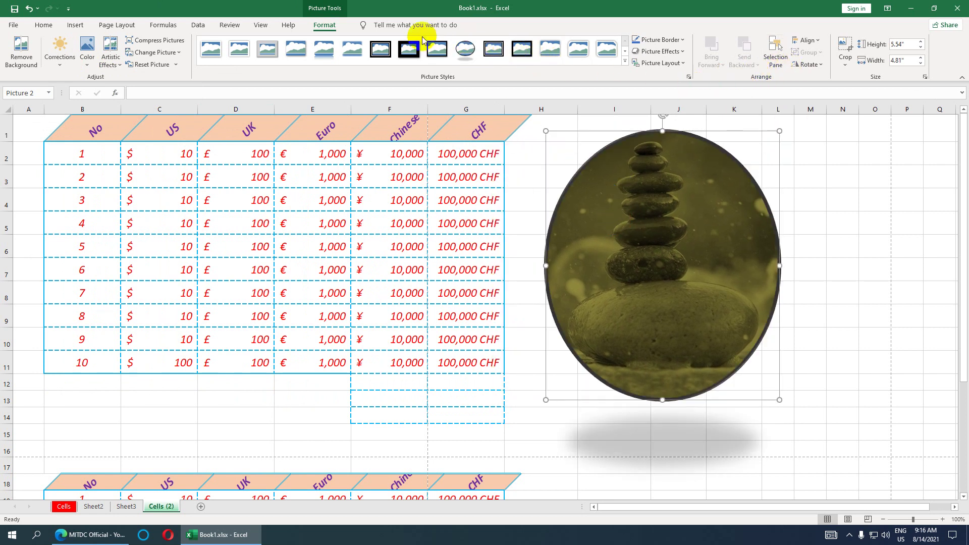
pyautogui.click(352, 60)
pyautogui.click(415, 55)
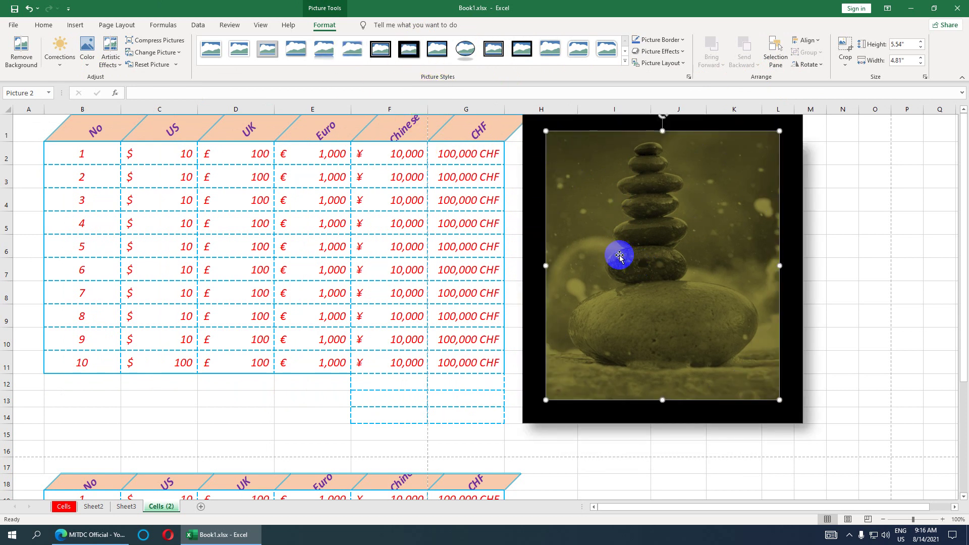
pyautogui.click(681, 40)
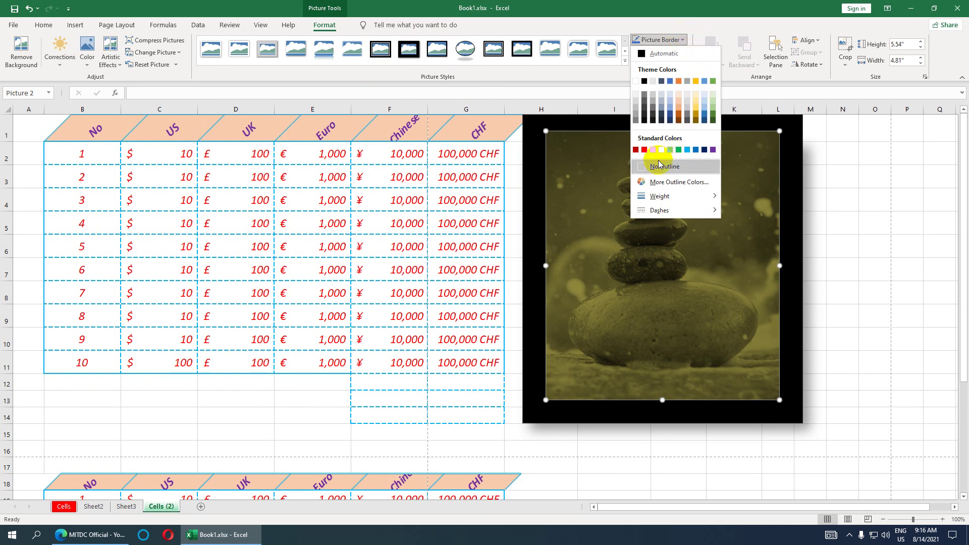
# Try a red frame and faint glow on the photo, then reset it to its original look
pyautogui.click(644, 149)
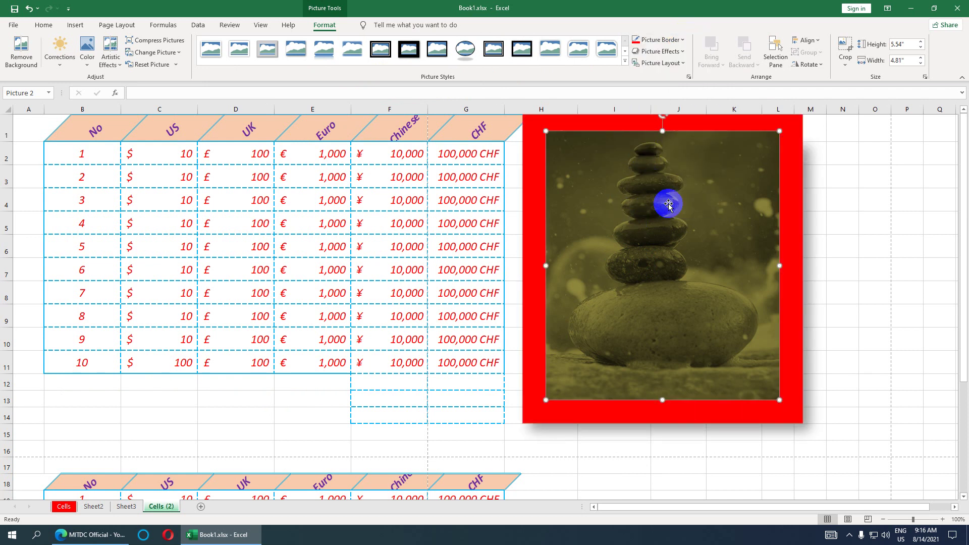
pyautogui.click(682, 53)
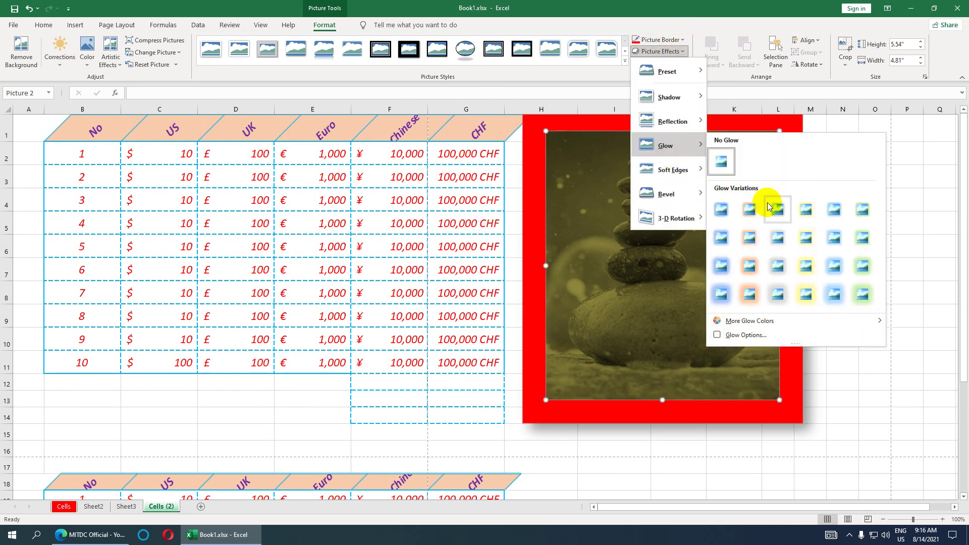
pyautogui.click(834, 209)
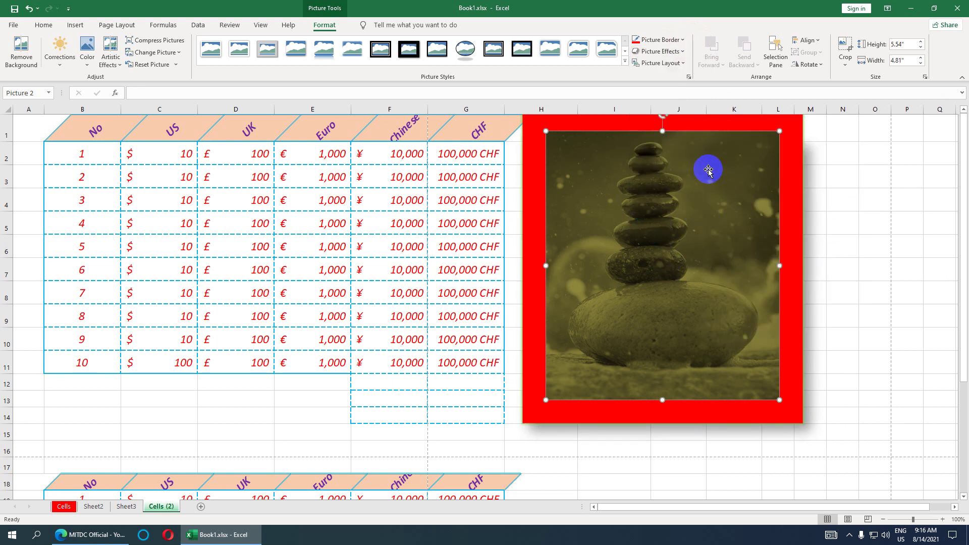
pyautogui.moveTo(700, 217); pyautogui.dragTo(662, 190)
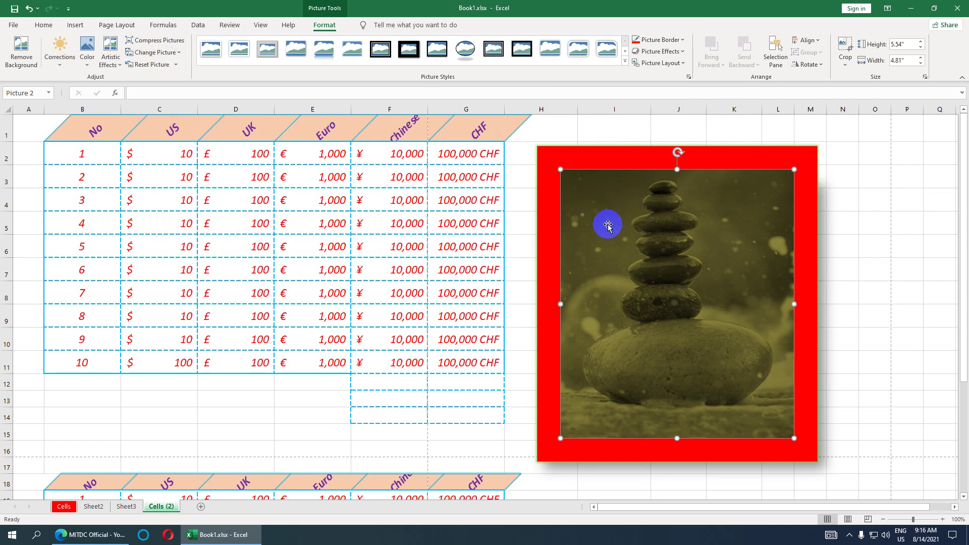
pyautogui.click(149, 67)
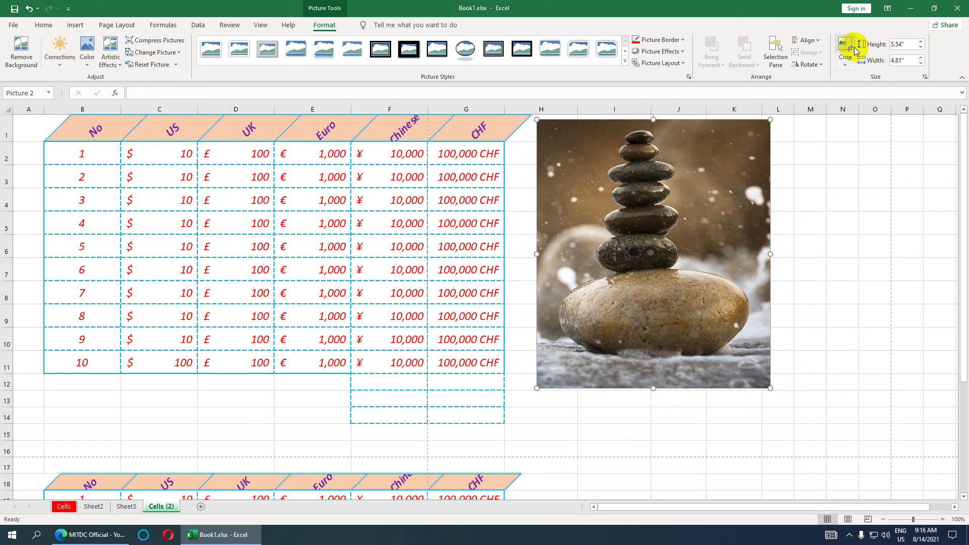
# Nudge the photo and shrink it to 1 inch height and 1 inch width
pyautogui.moveTo(670, 163); pyautogui.dragTo(692, 170)
pyautogui.click(910, 44)
pyautogui.moveTo(910, 45); pyautogui.dragTo(884, 43)
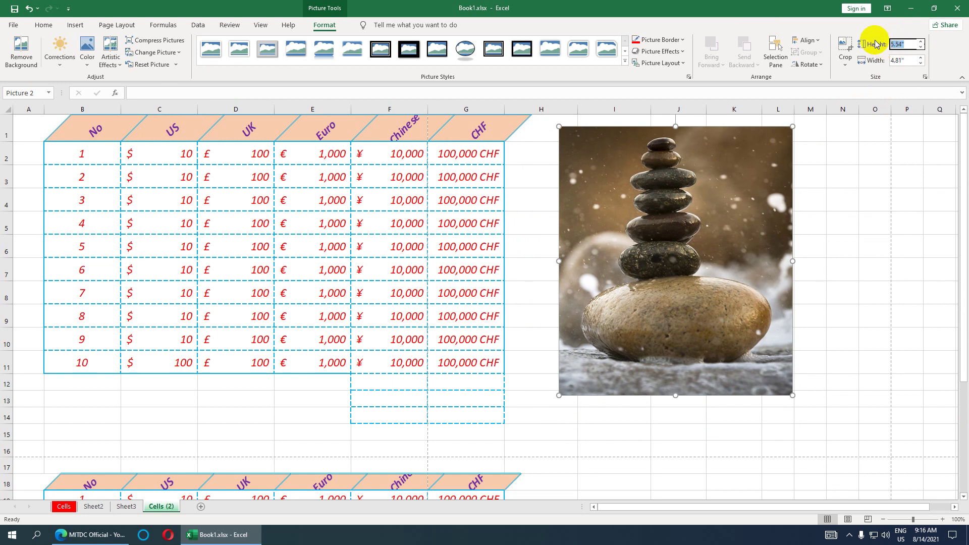
pyautogui.write('1')
pyautogui.press('Tab')
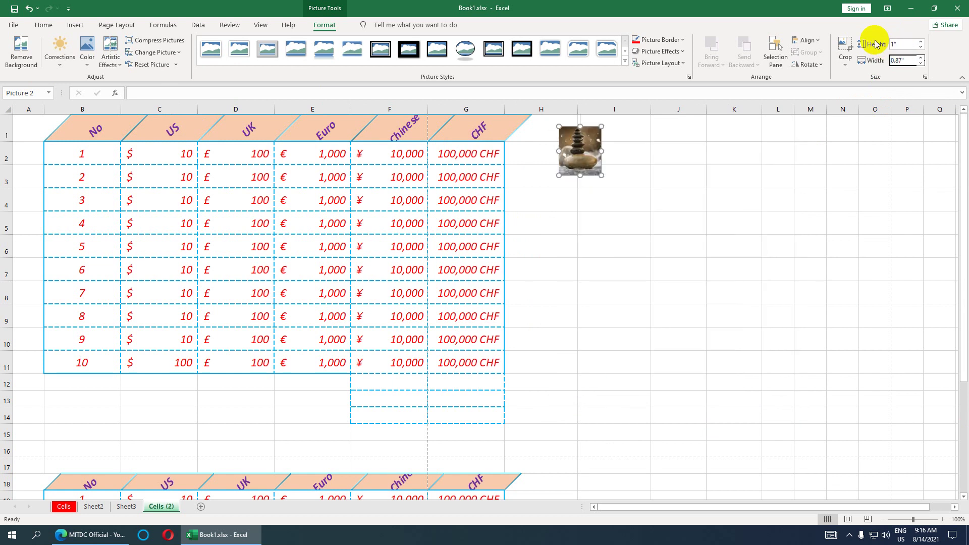
pyautogui.press('Return')
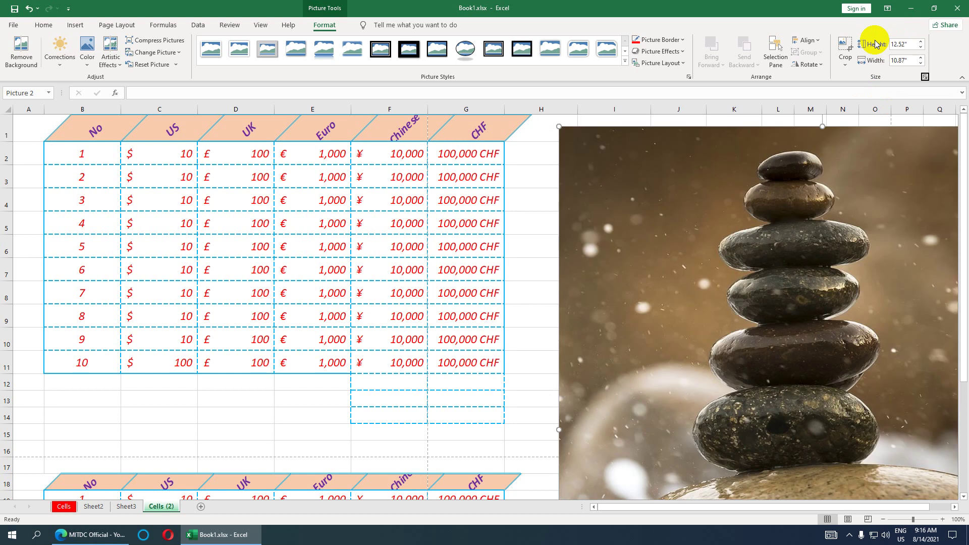
pyautogui.moveTo(916, 60); pyautogui.dragTo(893, 60)
pyautogui.write('1')
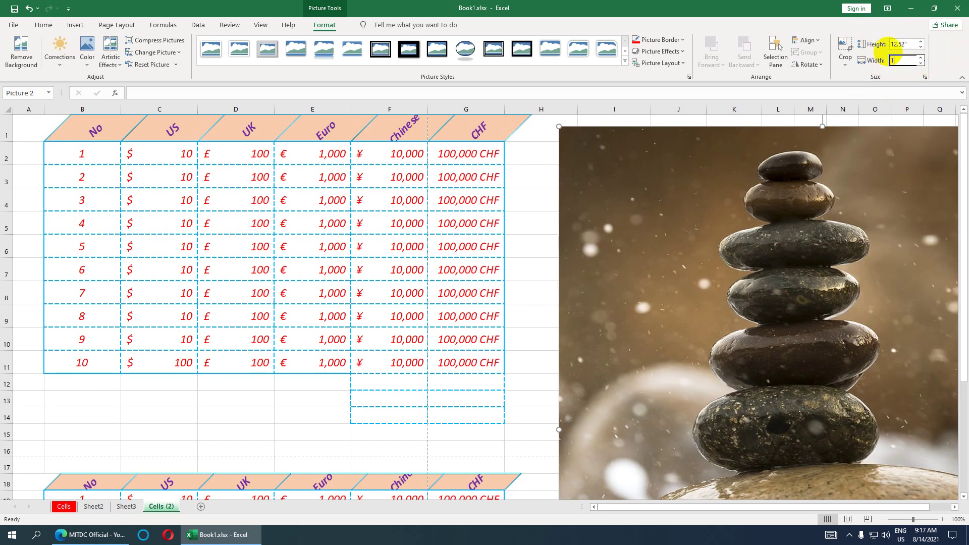
pyautogui.press('Return')
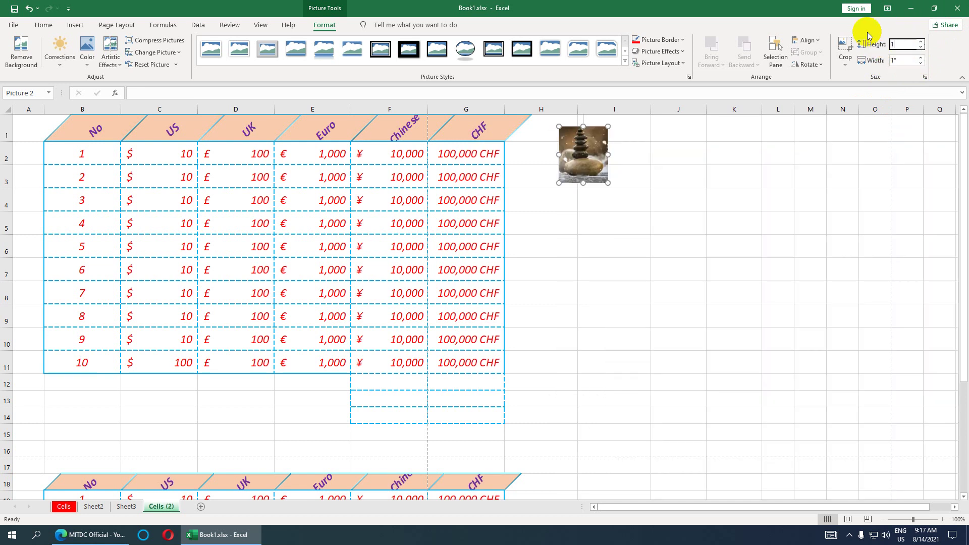
pyautogui.click(878, 202)
# Move the small photo down and enlarge it to 3 inches wide, 3.46 inches tall
pyautogui.click(587, 151)
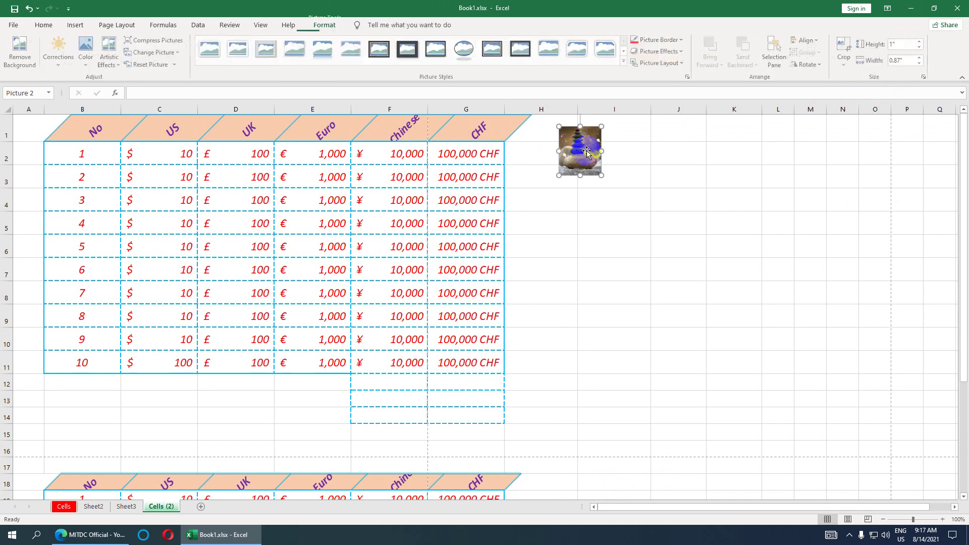
pyautogui.moveTo(587, 151); pyautogui.dragTo(590, 170)
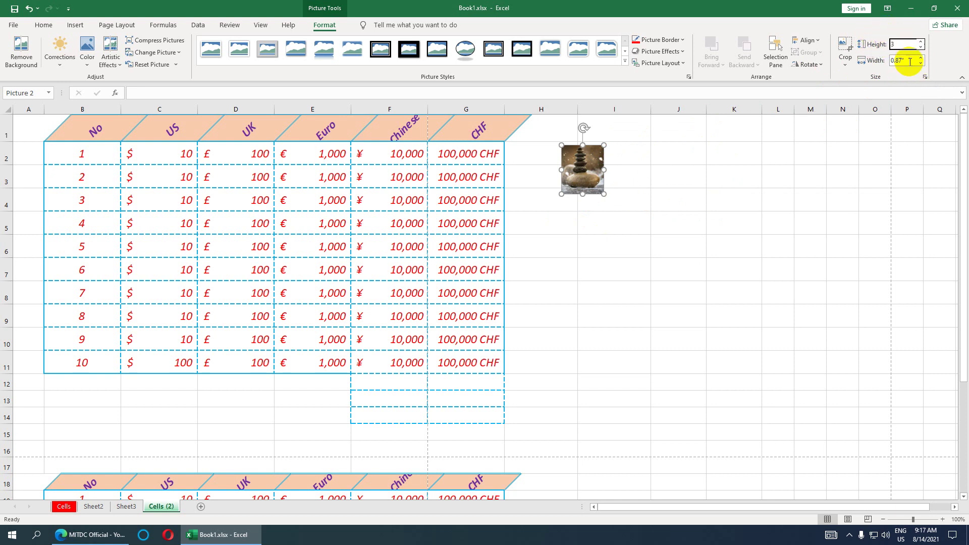
pyautogui.click(905, 60)
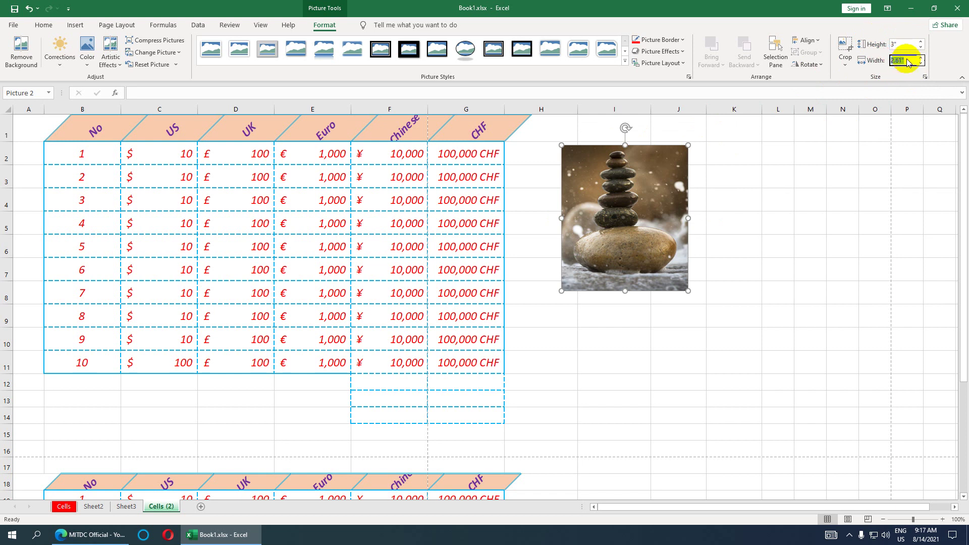
pyautogui.write('3')
pyautogui.press('Return')
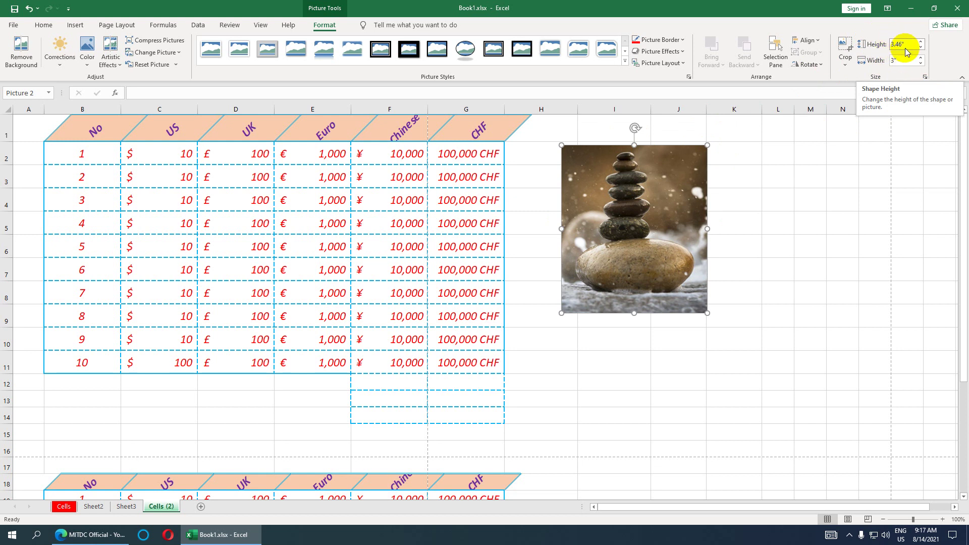
# Unlock the aspect ratio in Format Picture and set the height to 3 inches for a 3x3 square
pyautogui.click(924, 76)
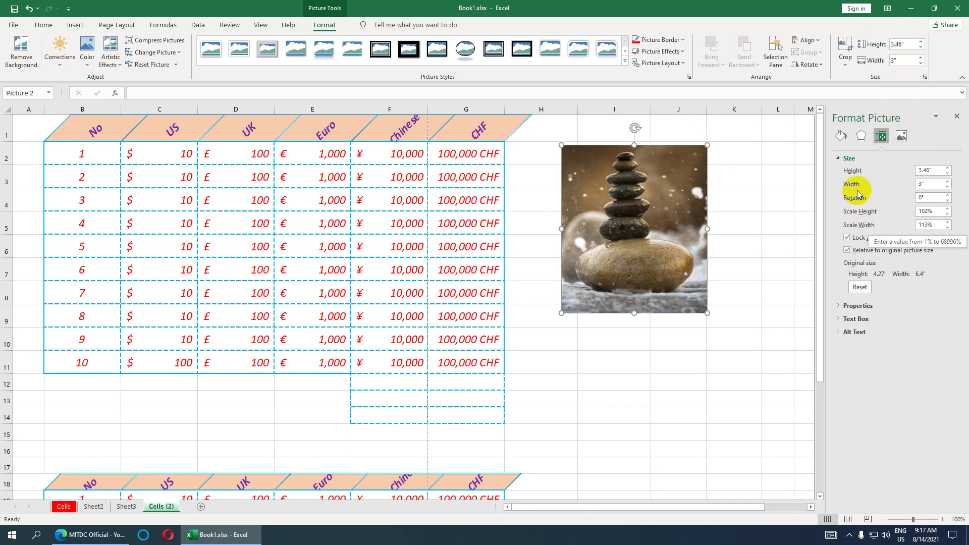
pyautogui.click(848, 237)
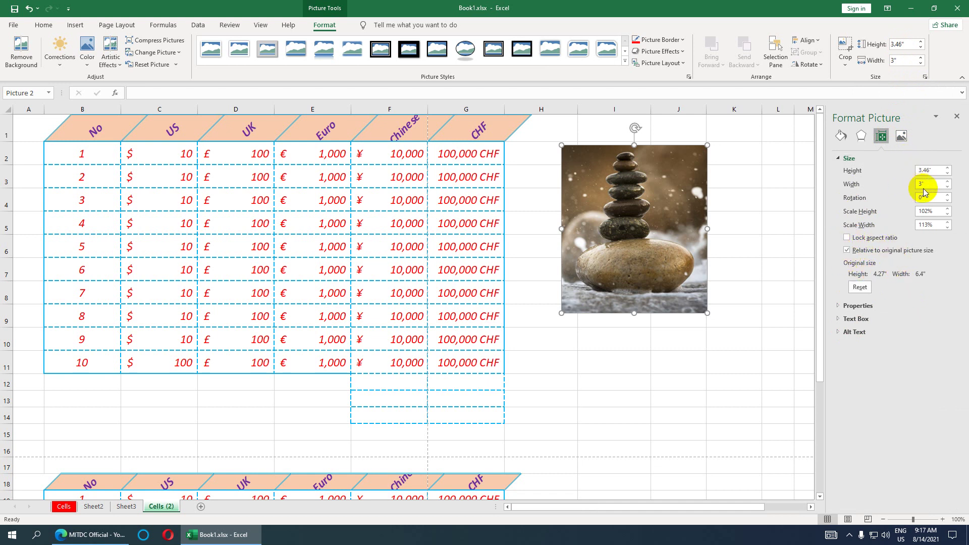
pyautogui.click(899, 44)
pyautogui.write('3')
pyautogui.click(905, 60)
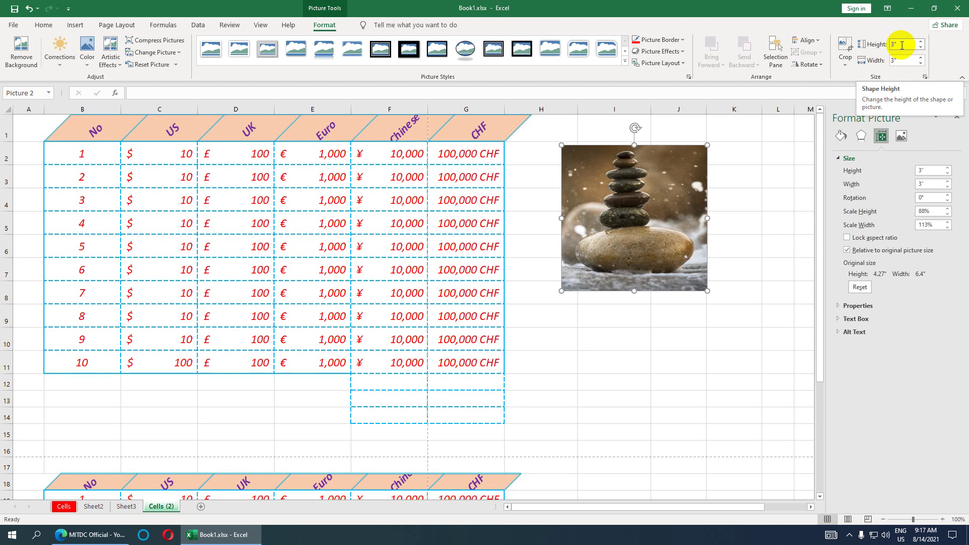
pyautogui.click(724, 173)
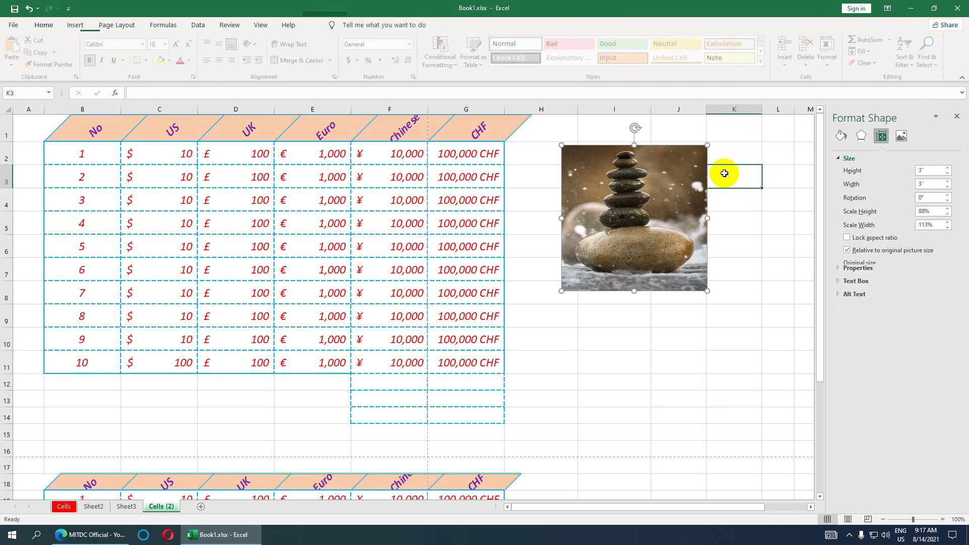
pyautogui.click(679, 192)
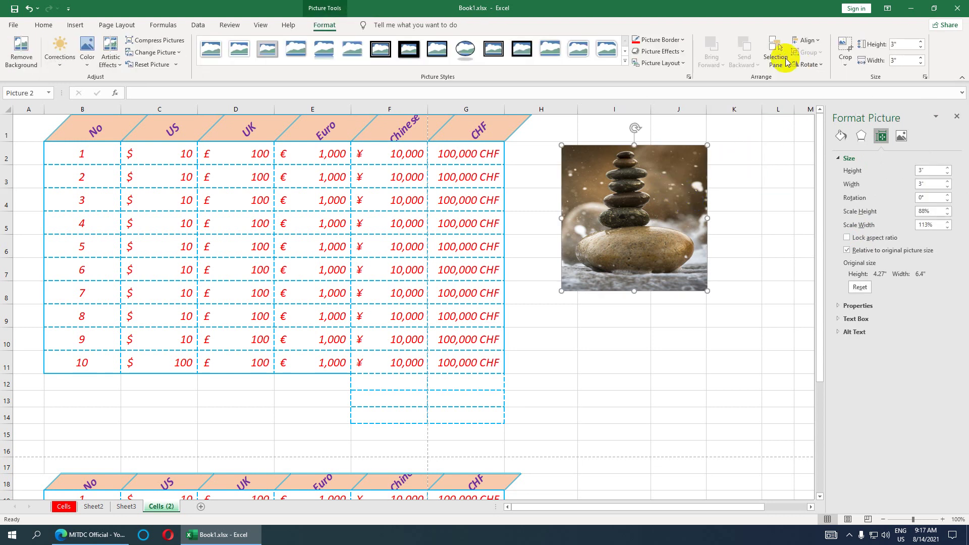
# Browse the rotation settings and try yellow and purple borders with a framed picture style
pyautogui.click(819, 65)
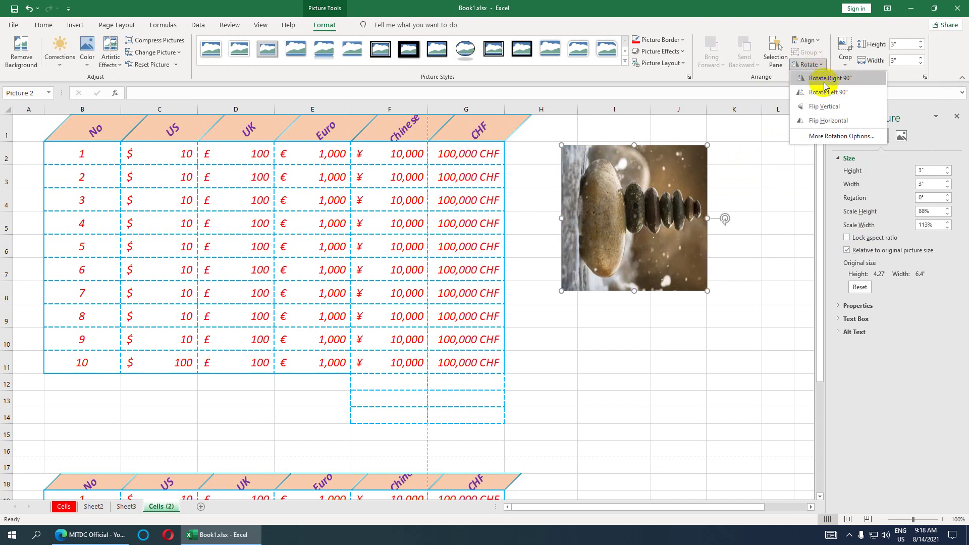
pyautogui.click(835, 136)
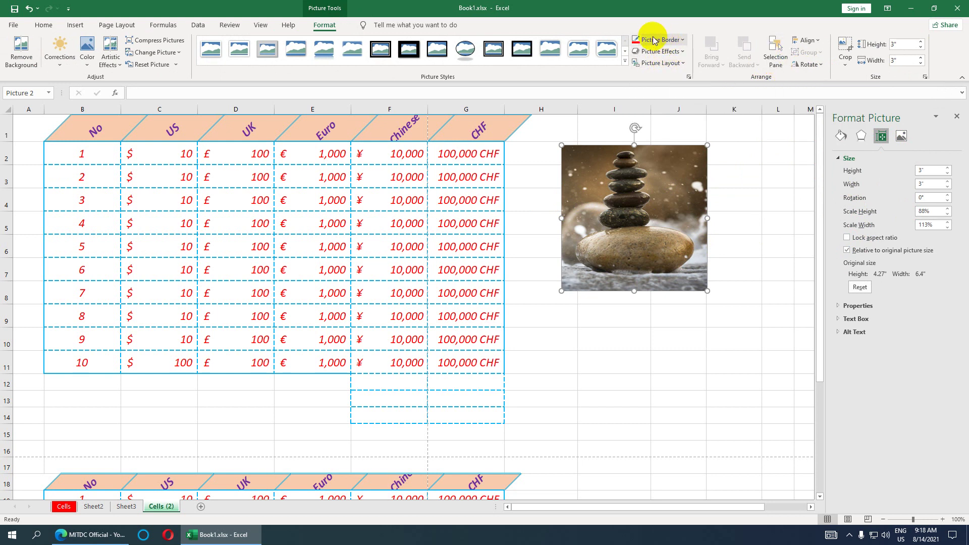
pyautogui.click(671, 45)
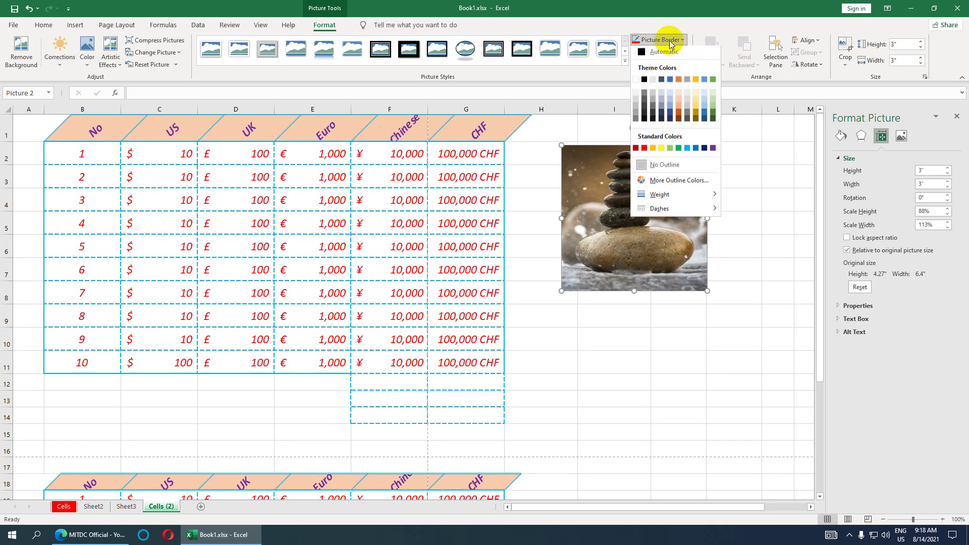
pyautogui.click(660, 149)
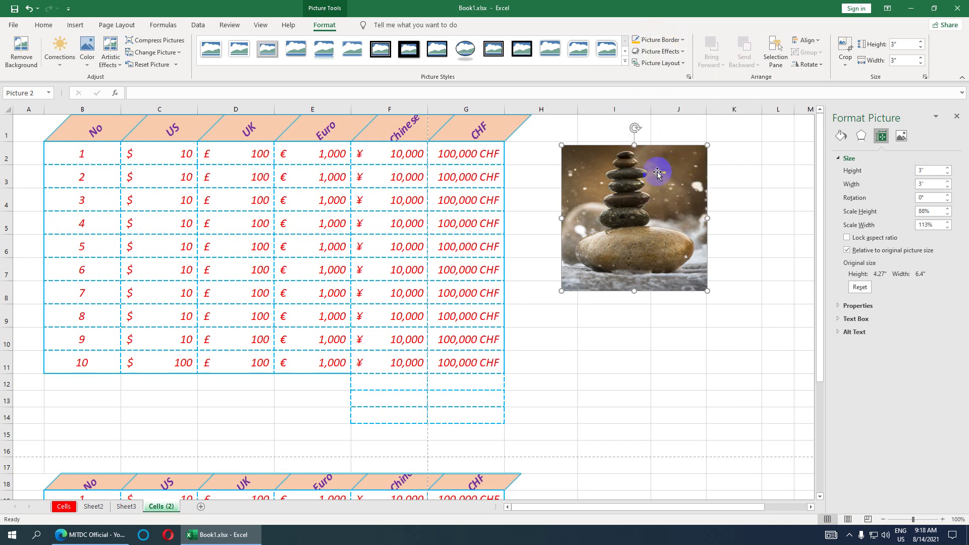
pyautogui.click(437, 48)
pyautogui.click(671, 39)
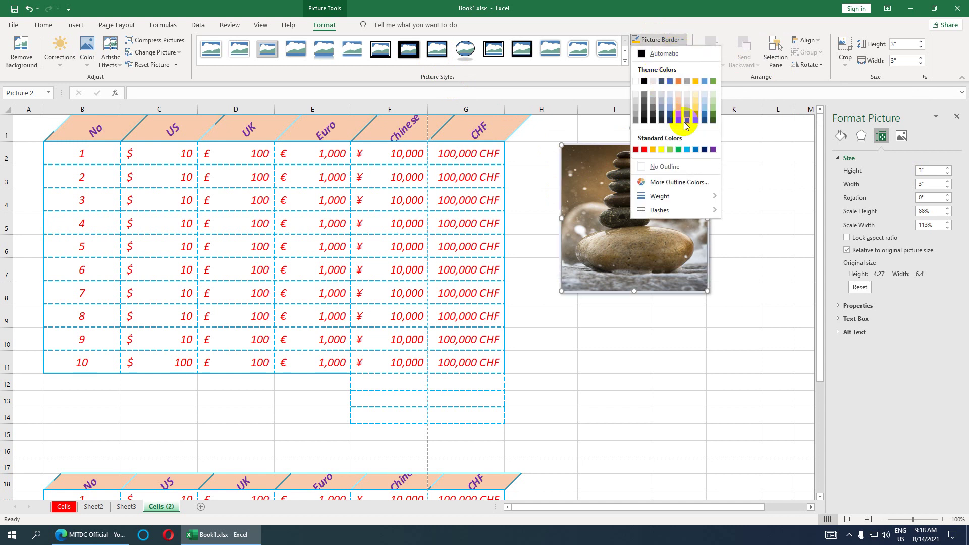
pyautogui.click(712, 150)
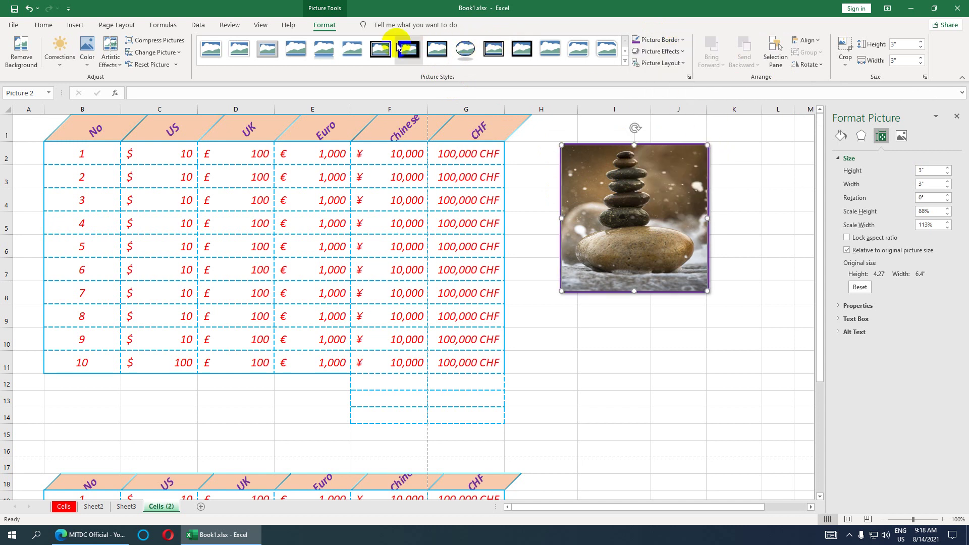
# Apply a reflected picture style from the gallery and set the photo's border to red
pyautogui.click(385, 59)
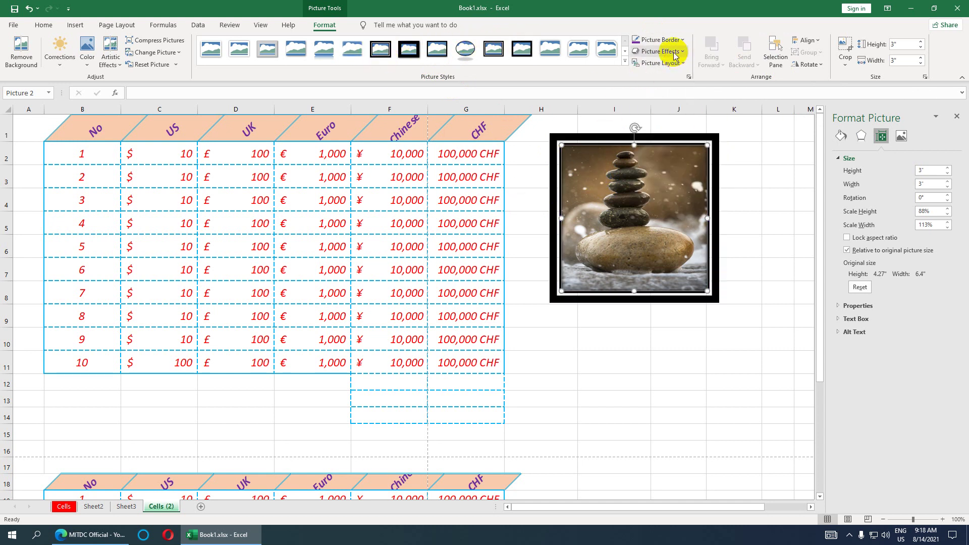
pyautogui.click(661, 39)
pyautogui.click(653, 149)
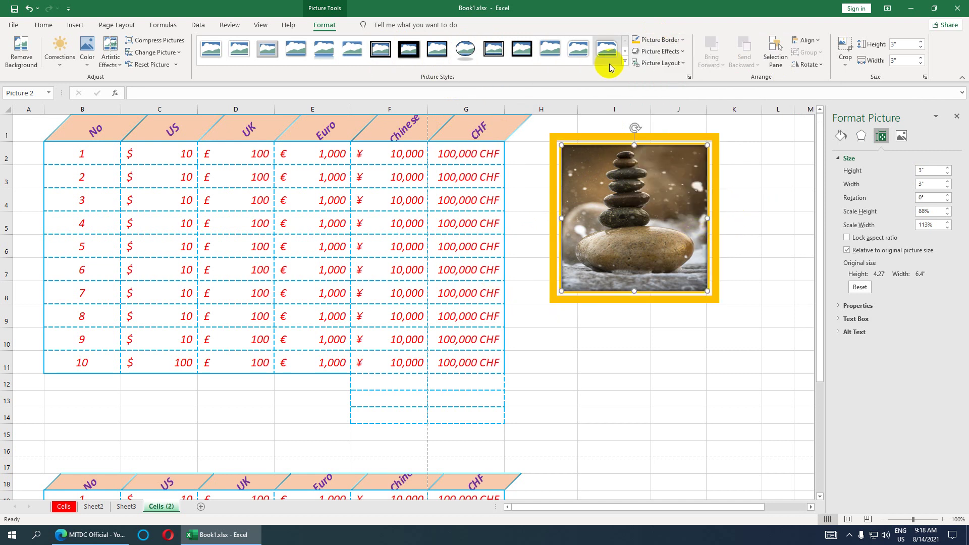
pyautogui.click(626, 61)
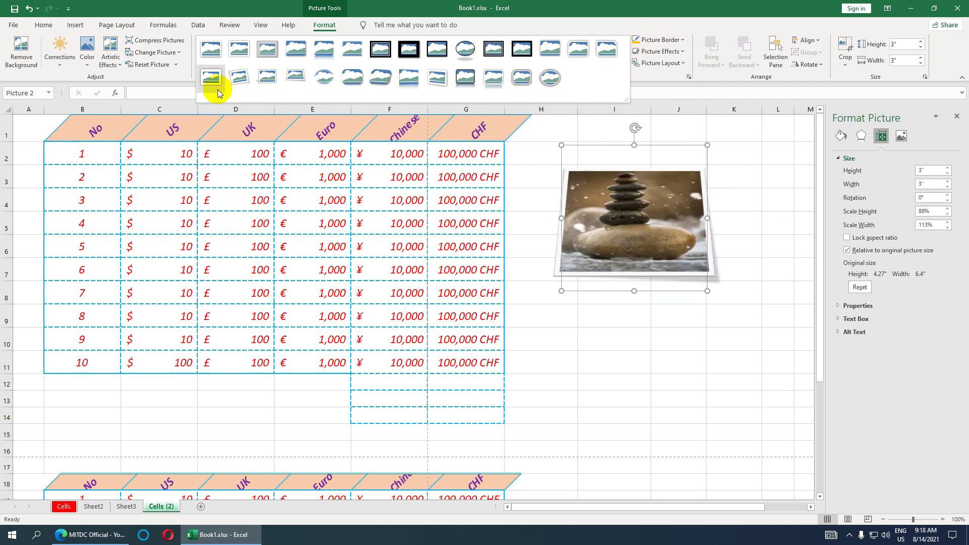
pyautogui.click(464, 77)
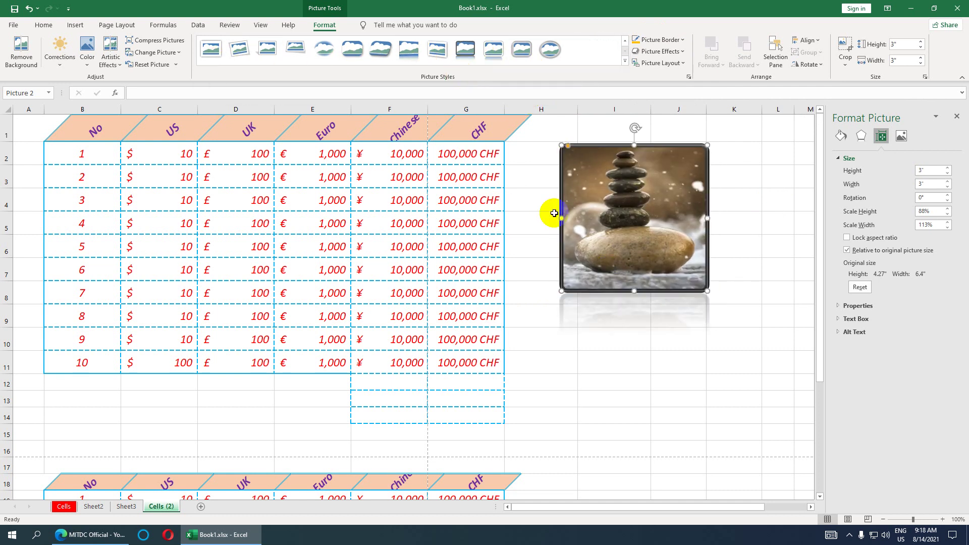
pyautogui.click(671, 40)
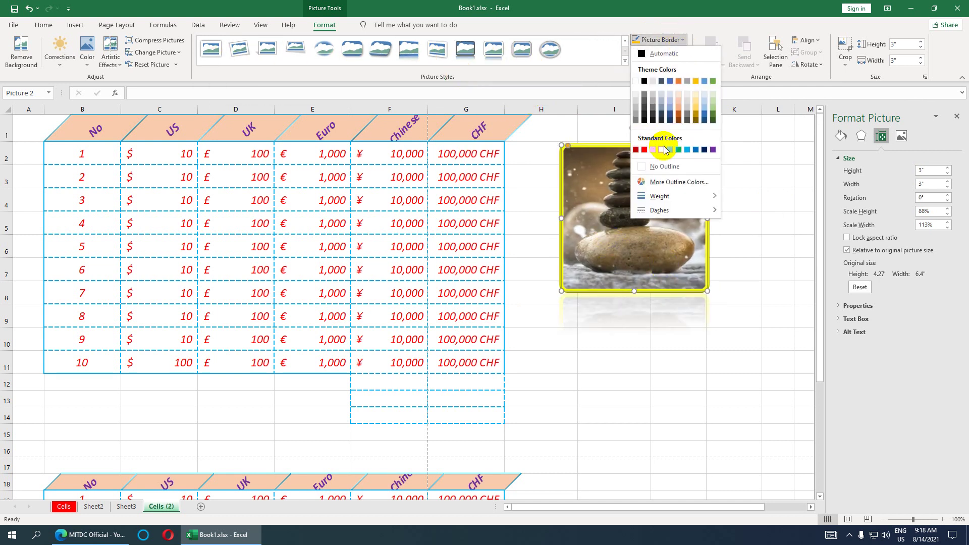
pyautogui.click(636, 149)
pyautogui.click(736, 224)
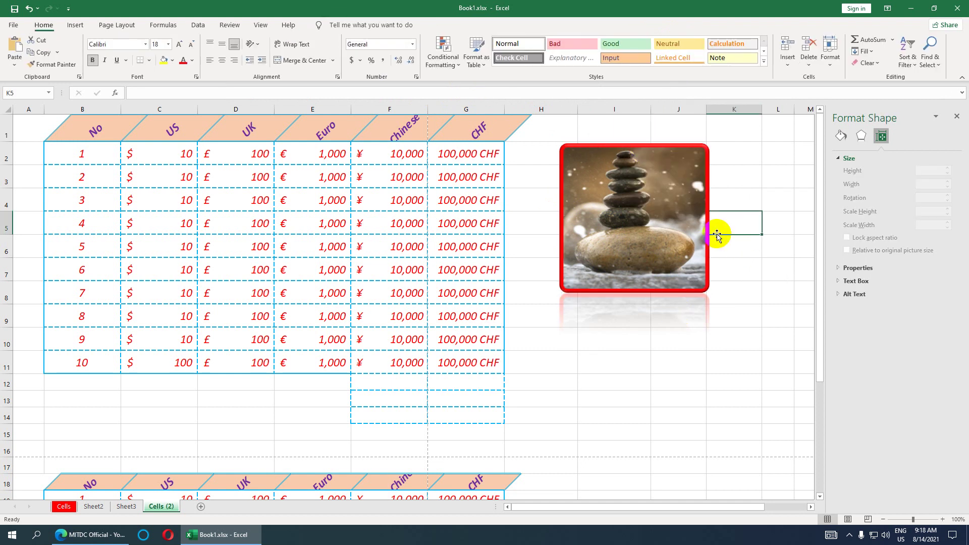
pyautogui.click(613, 225)
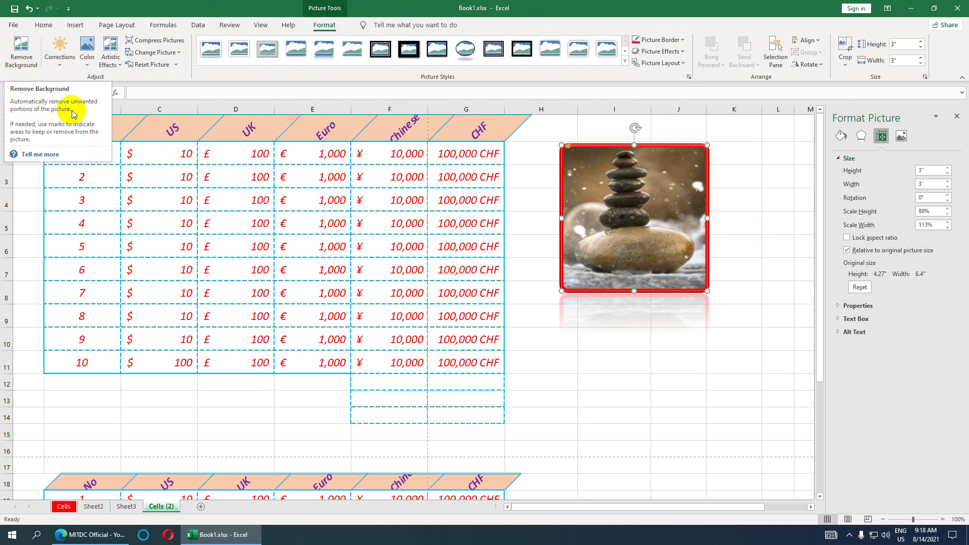
# Run Remove Background, stretch the kept area over the stacked stones, and keep the changes
pyautogui.click(23, 51)
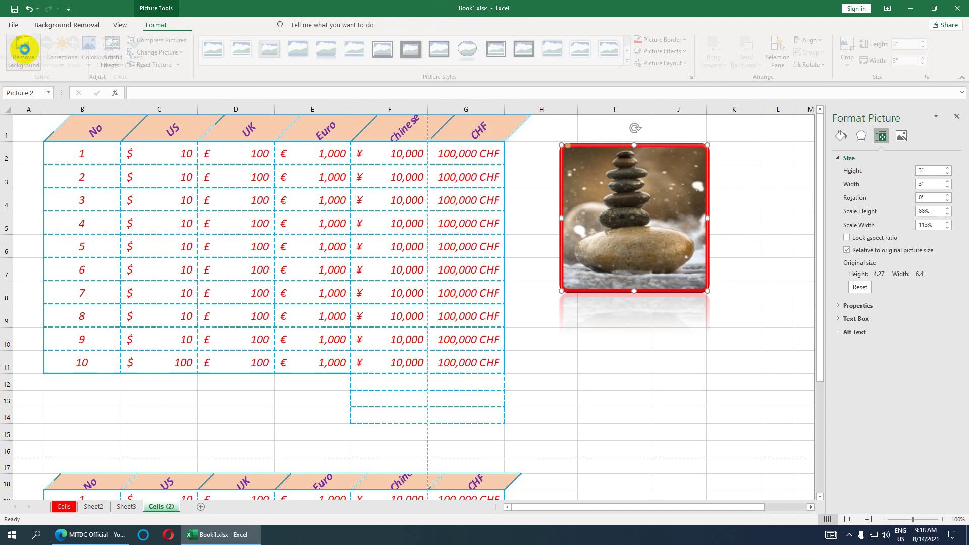
pyautogui.moveTo(633, 200); pyautogui.dragTo(636, 145)
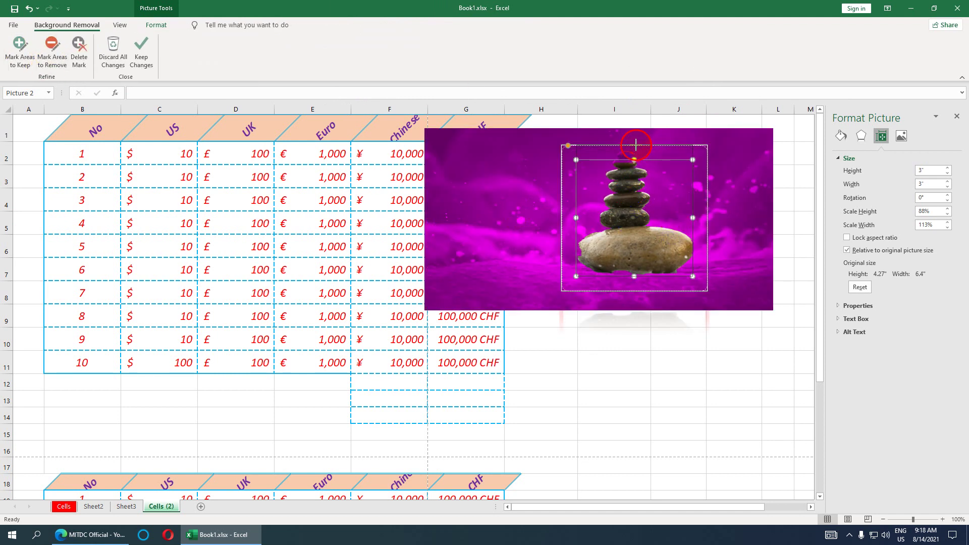
pyautogui.moveTo(644, 265); pyautogui.dragTo(635, 291)
pyautogui.click(576, 215)
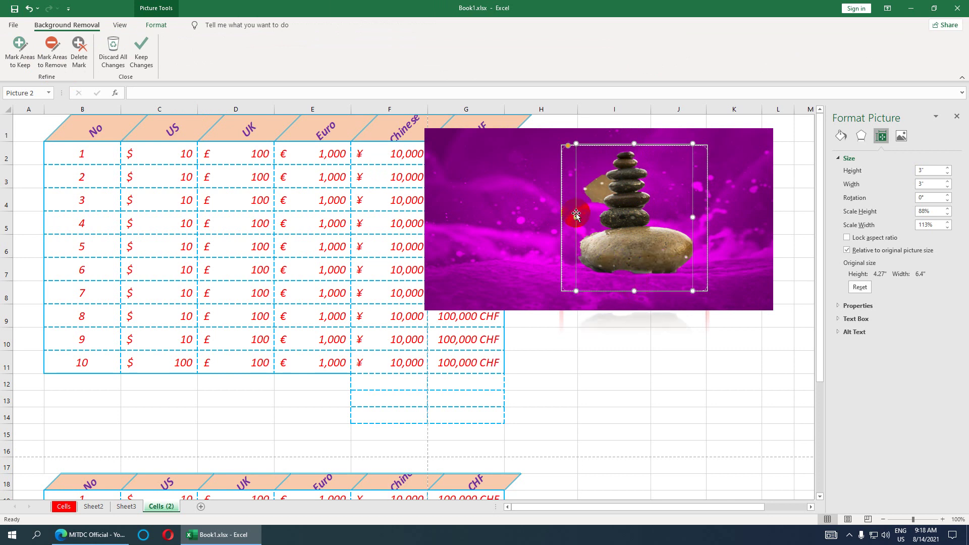
pyautogui.moveTo(569, 218)
pyautogui.mouseDown()
pyautogui.moveTo(589, 203)
pyautogui.moveTo(574, 222)
pyautogui.moveTo(585, 264)
pyautogui.mouseUp()
pyautogui.moveTo(685, 222); pyautogui.dragTo(695, 224)
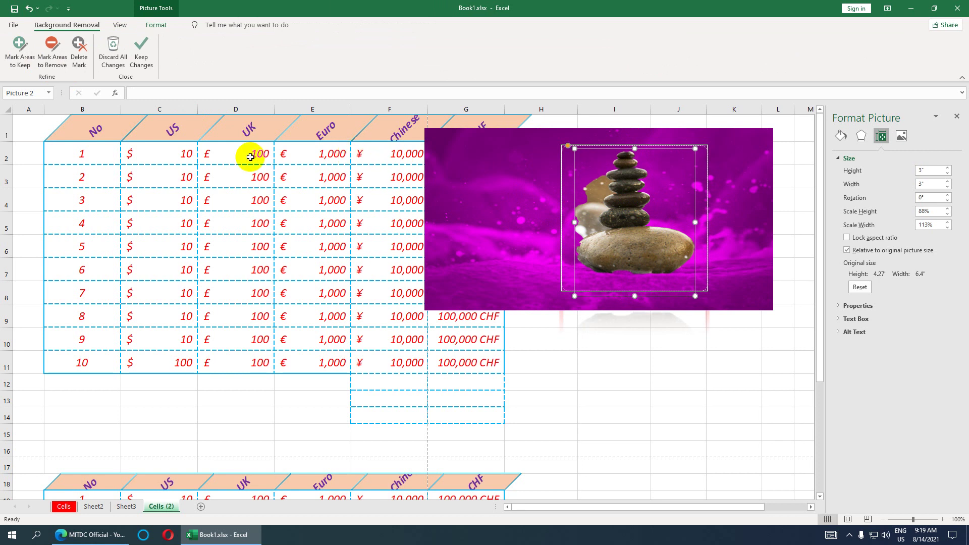
pyautogui.click(141, 51)
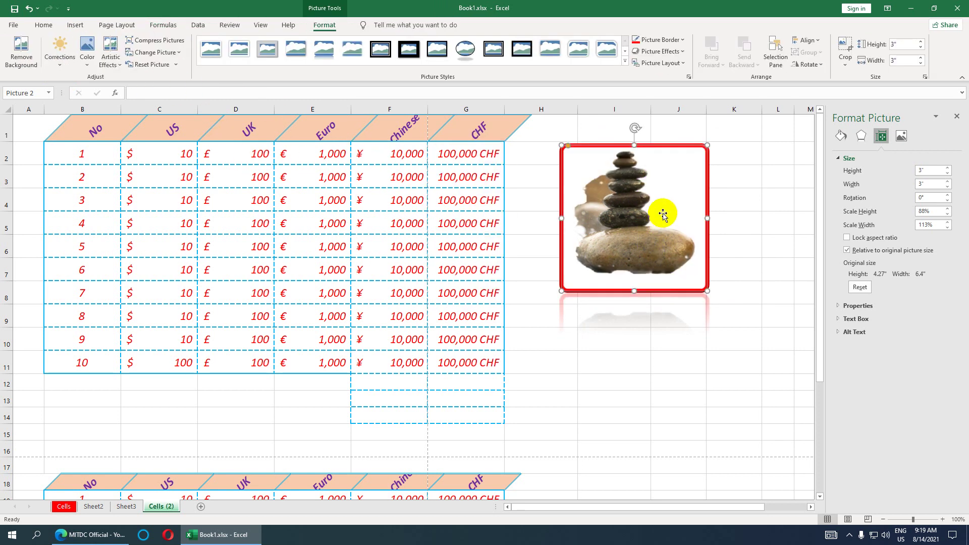
# Drag the background-free photo from column I onto columns B–C of the table, then reselect it
pyautogui.click(633, 192)
pyautogui.click(639, 209)
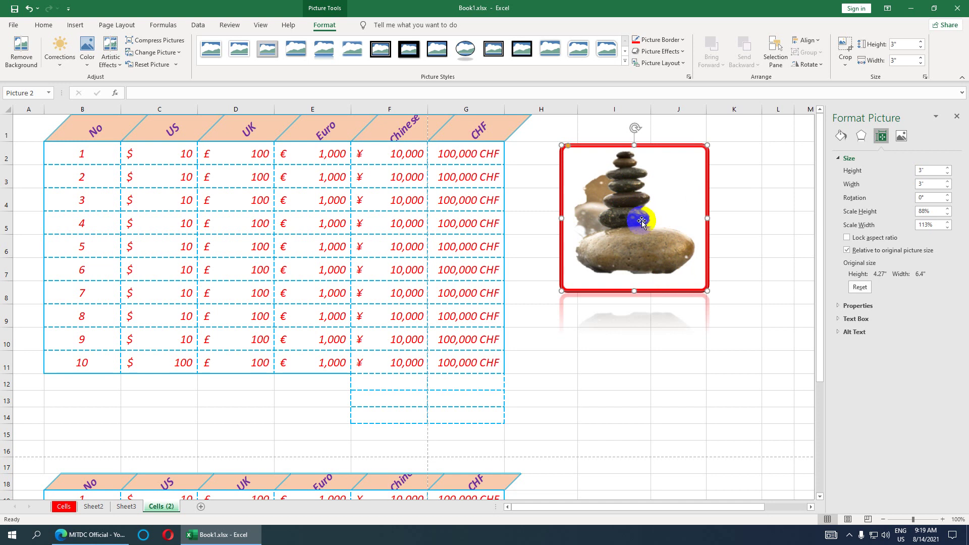
pyautogui.click(648, 211)
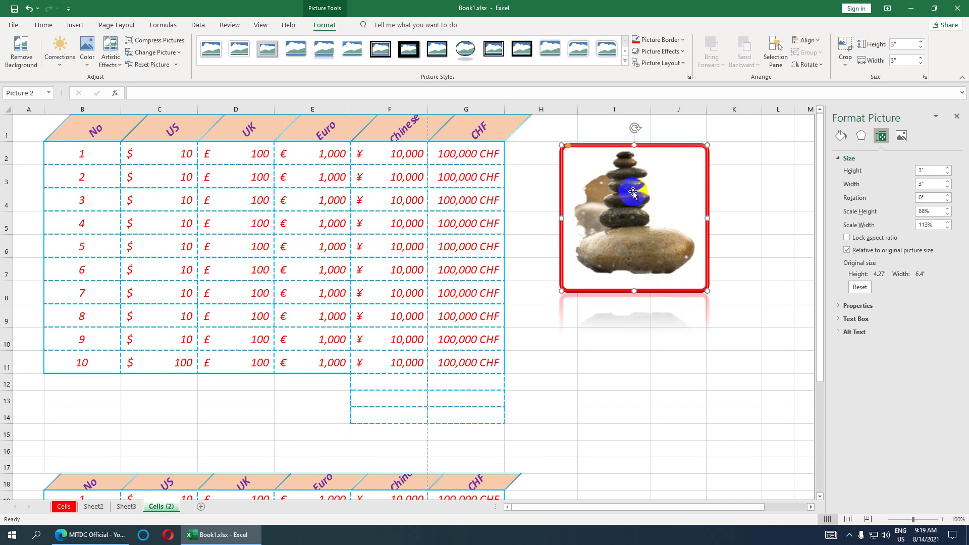
pyautogui.moveTo(616, 189)
pyautogui.mouseDown()
pyautogui.moveTo(651, 210)
pyautogui.moveTo(634, 201)
pyautogui.mouseUp()
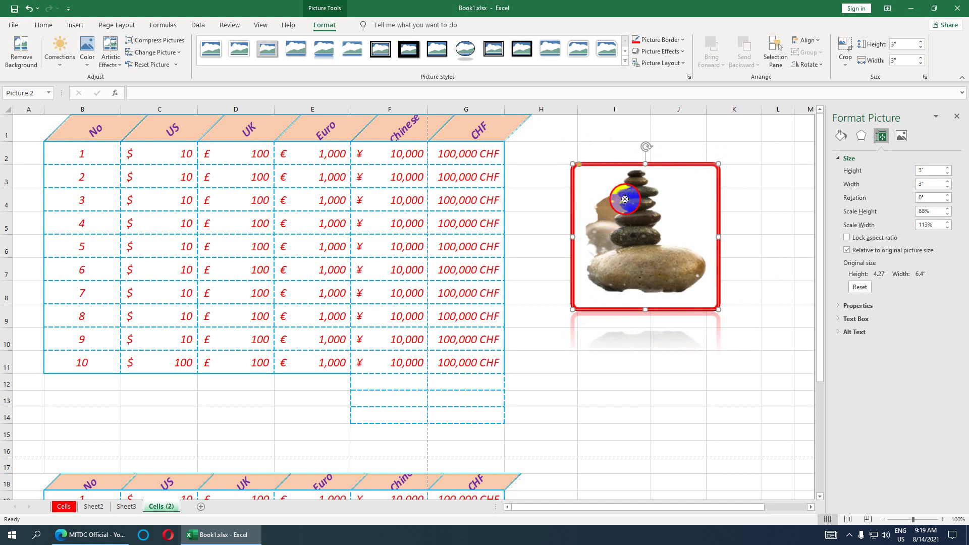
pyautogui.moveTo(625, 199); pyautogui.dragTo(105, 172)
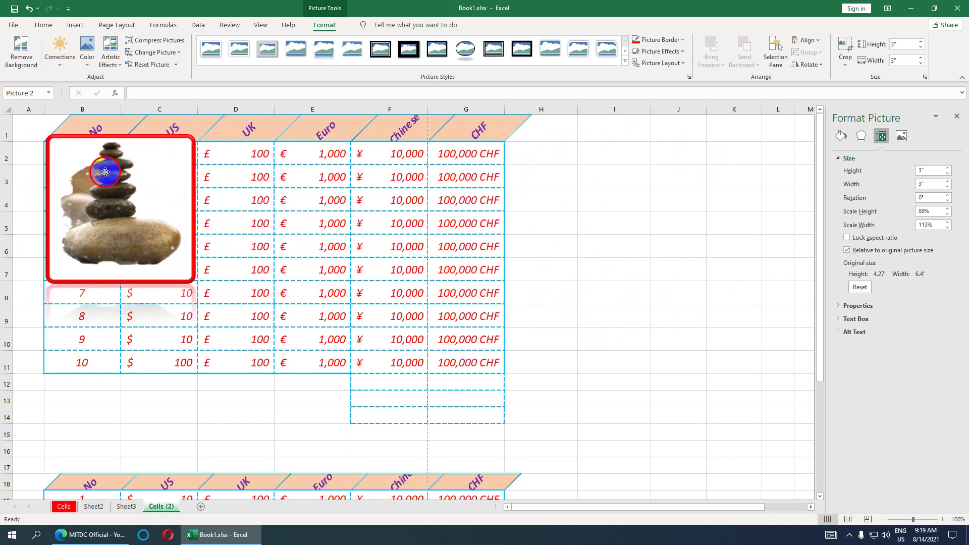
pyautogui.moveTo(105, 172); pyautogui.dragTo(108, 177)
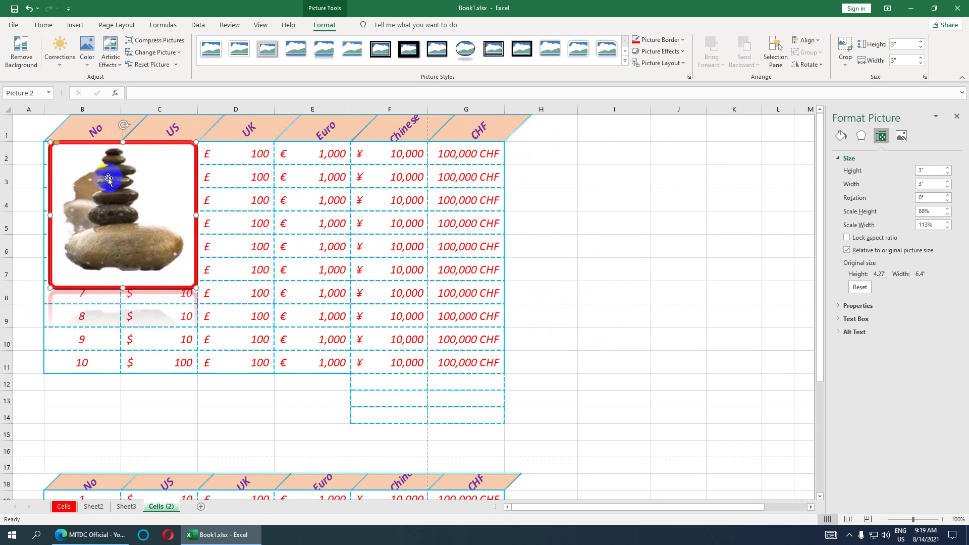
pyautogui.click(556, 202)
pyautogui.click(307, 205)
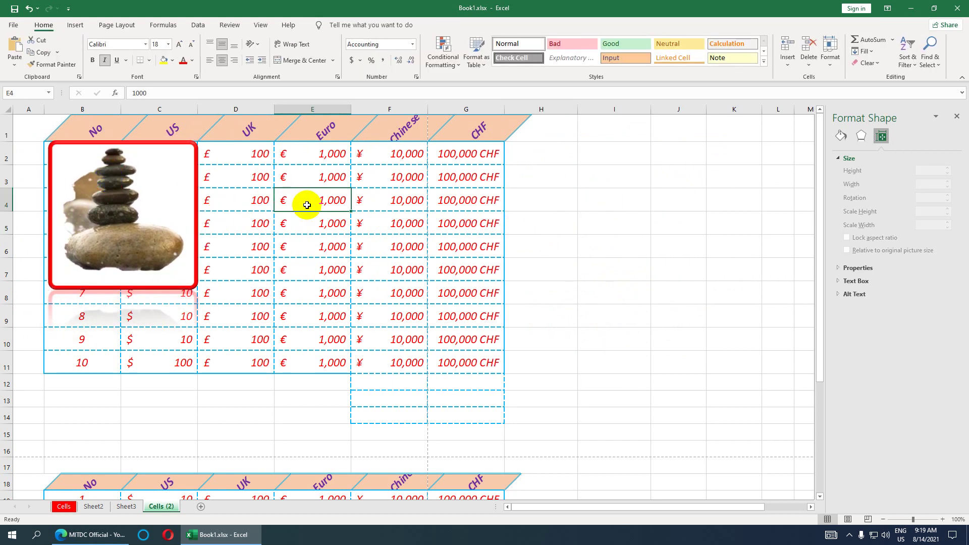
pyautogui.click(152, 188)
pyautogui.click(210, 205)
pyautogui.click(126, 183)
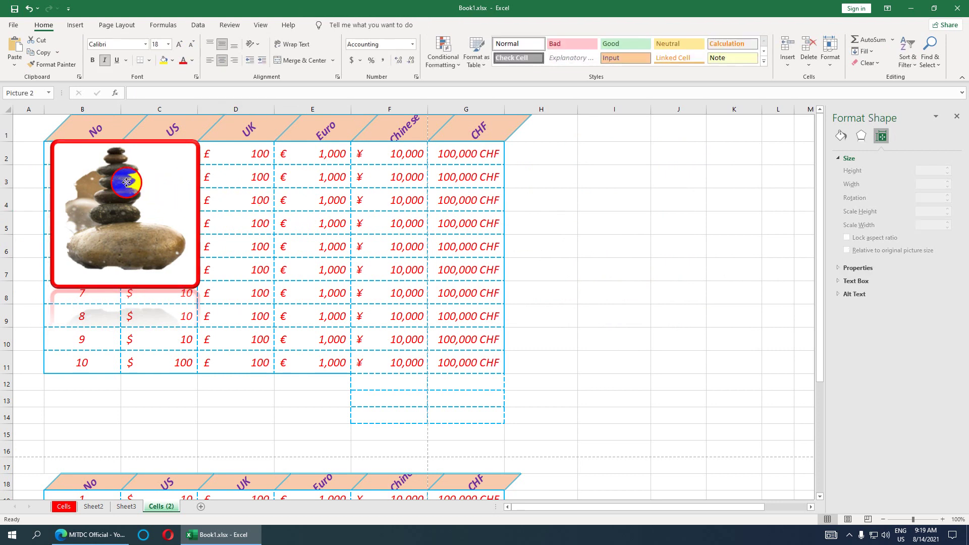
# Check the print preview, move the photo back to H2–I9, and switch to the YouTube page
pyautogui.moveTo(126, 182)
pyautogui.mouseDown()
pyautogui.moveTo(115, 201)
pyautogui.moveTo(86, 400)
pyautogui.mouseUp()
pyautogui.hotkey('ctrl', 'p')
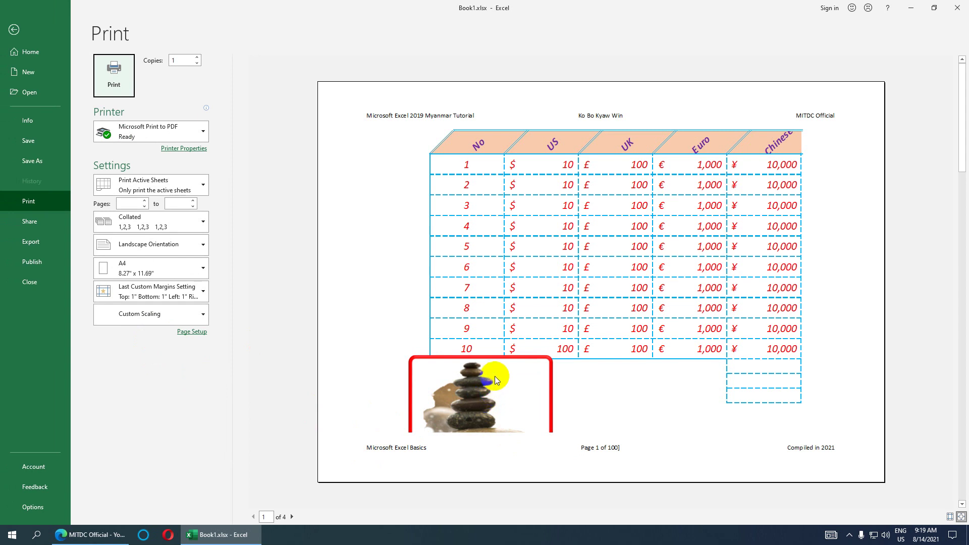
pyautogui.click(14, 29)
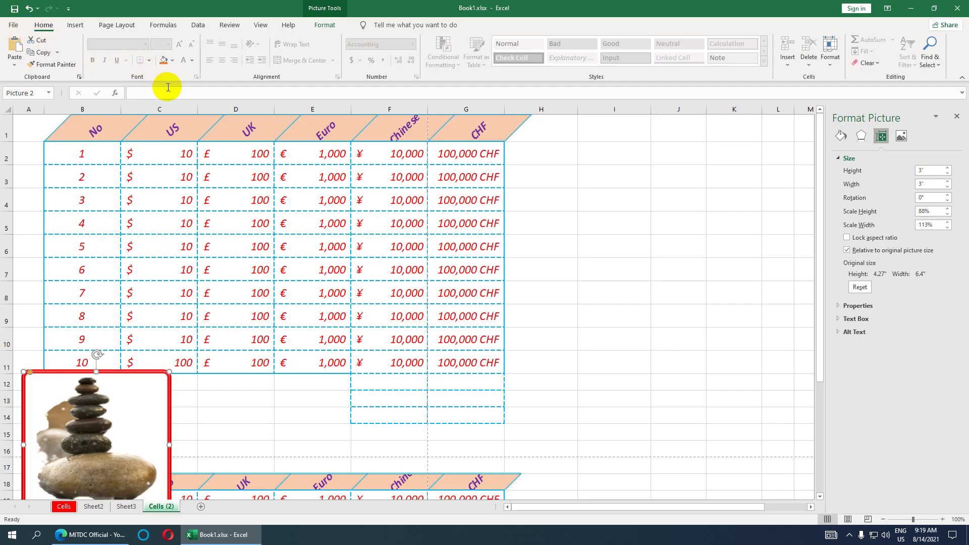
pyautogui.moveTo(106, 397); pyautogui.dragTo(613, 185)
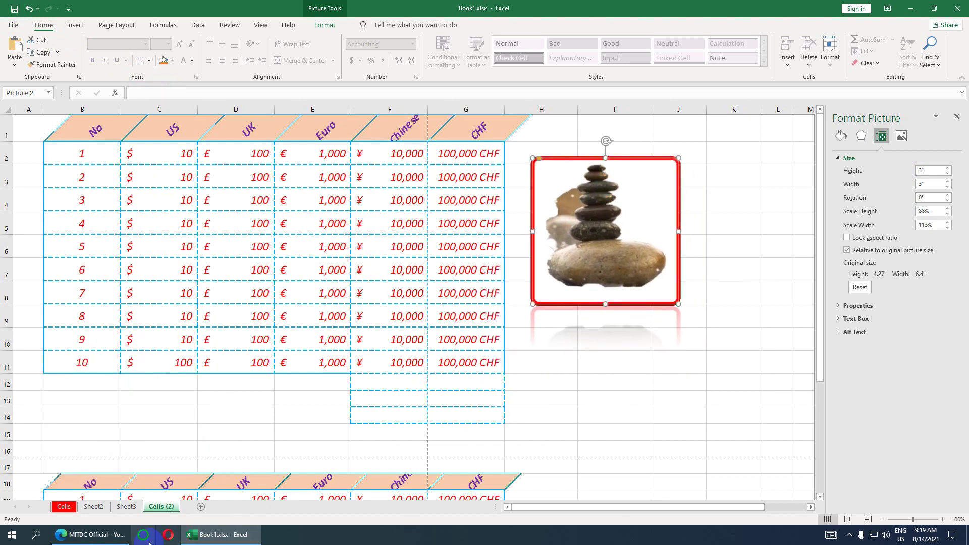
pyautogui.click(91, 534)
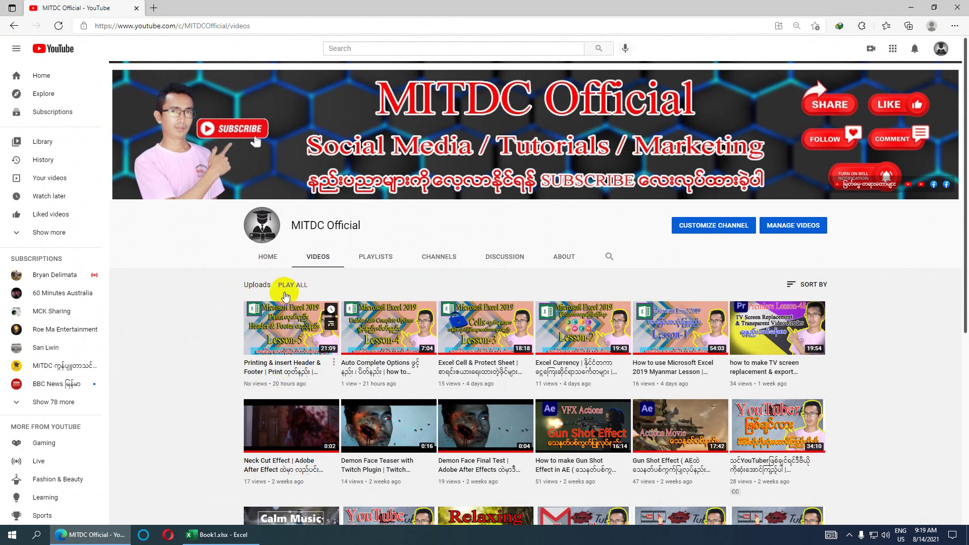
pyautogui.click(253, 161)
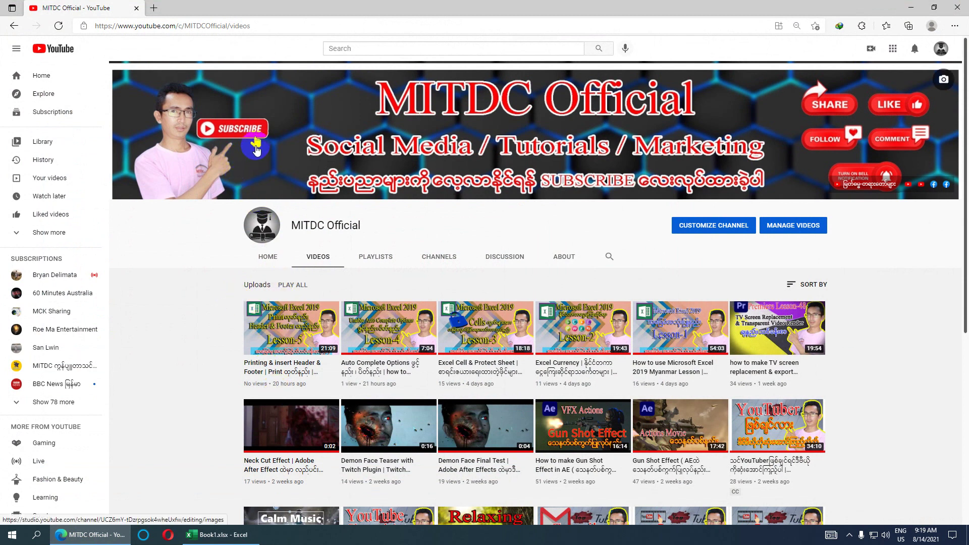